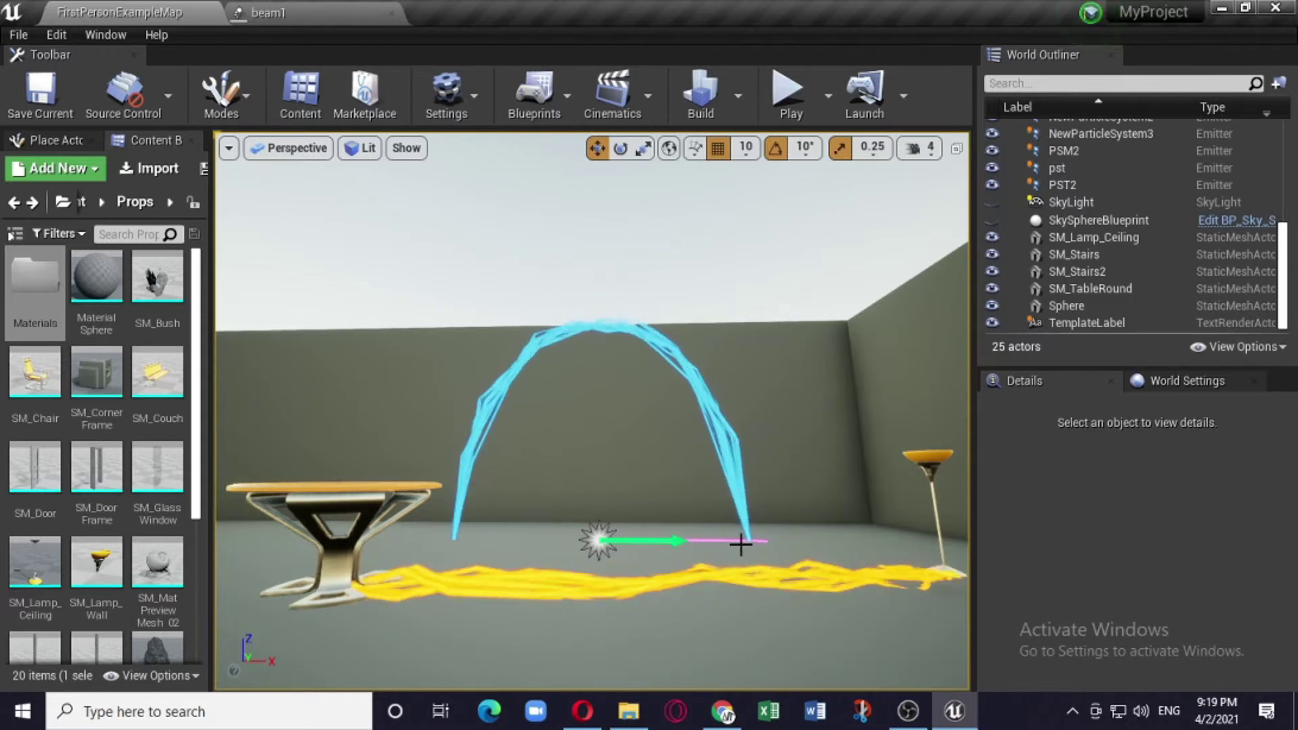
Raise the round table above the floor to a Z location of 380
scroll(741, 543, up, 3)
scroll(745, 655, down, 2)
scroll(744, 601, down, 2)
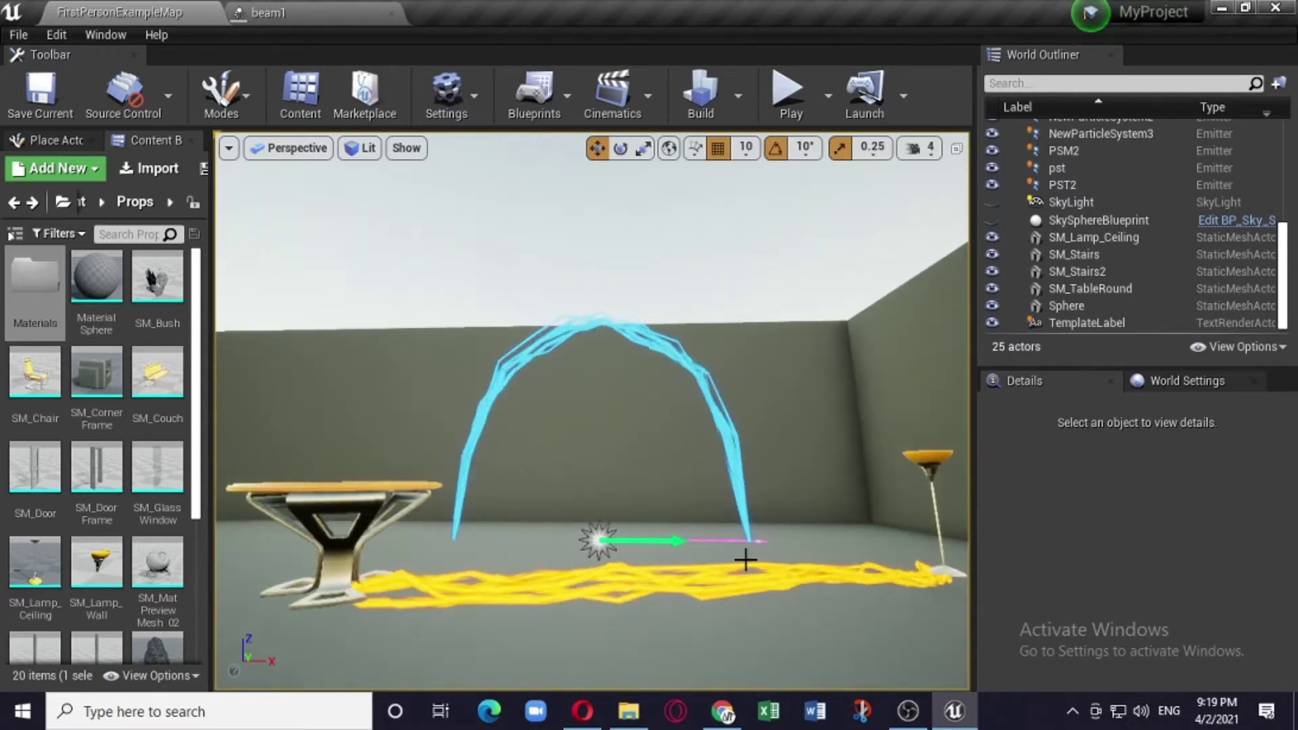
scroll(748, 559, up, 4)
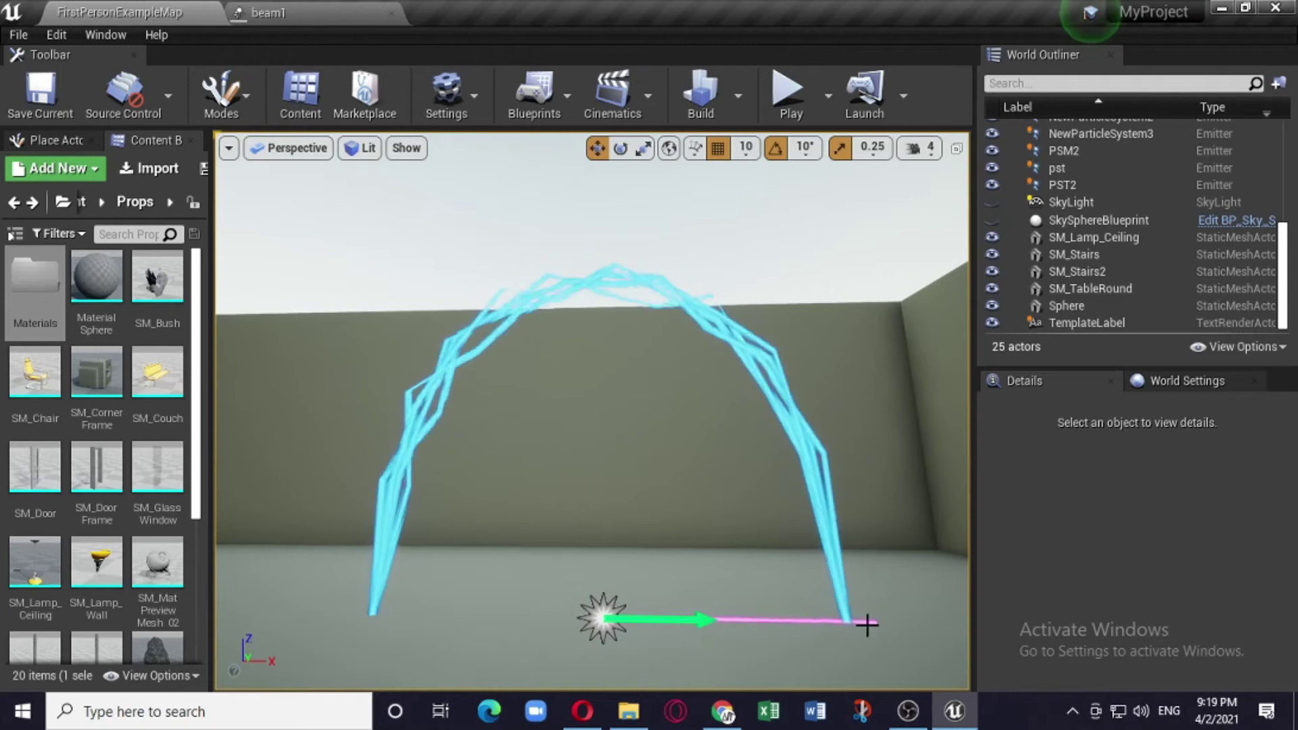
scroll(584, 462, down, 4)
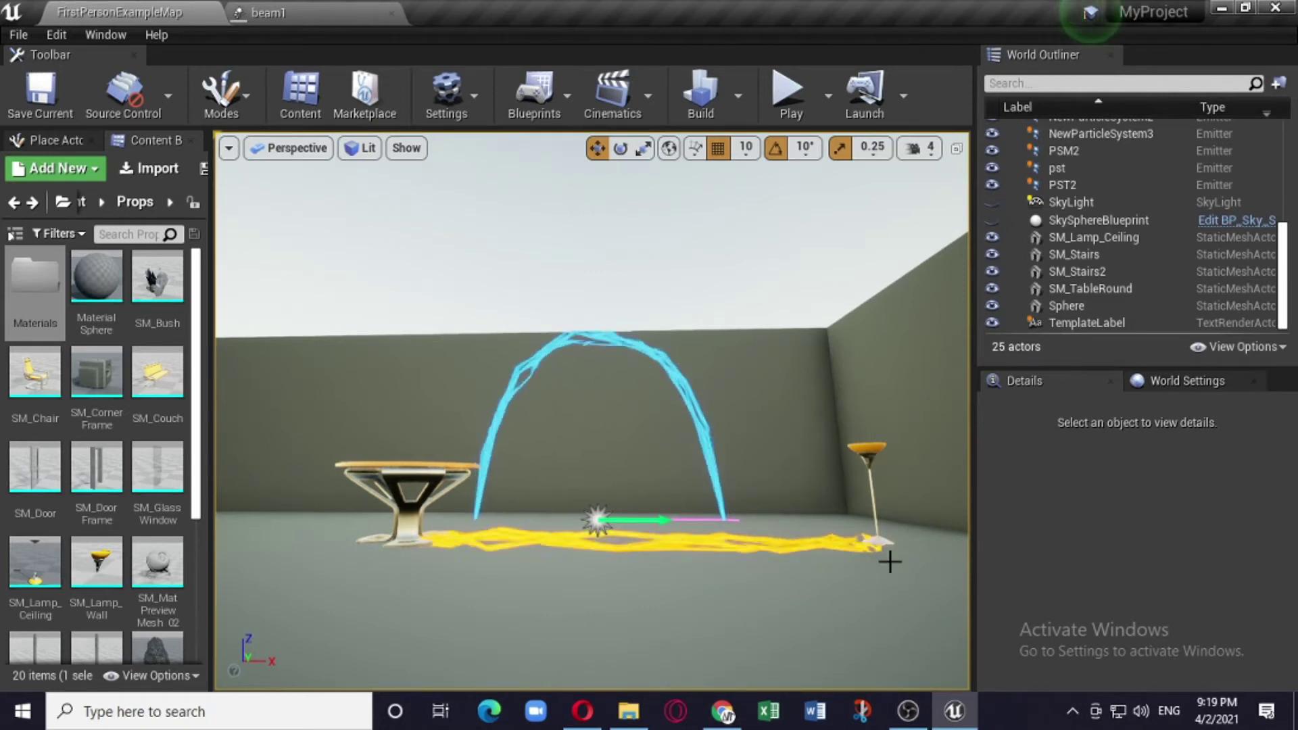
click(405, 490)
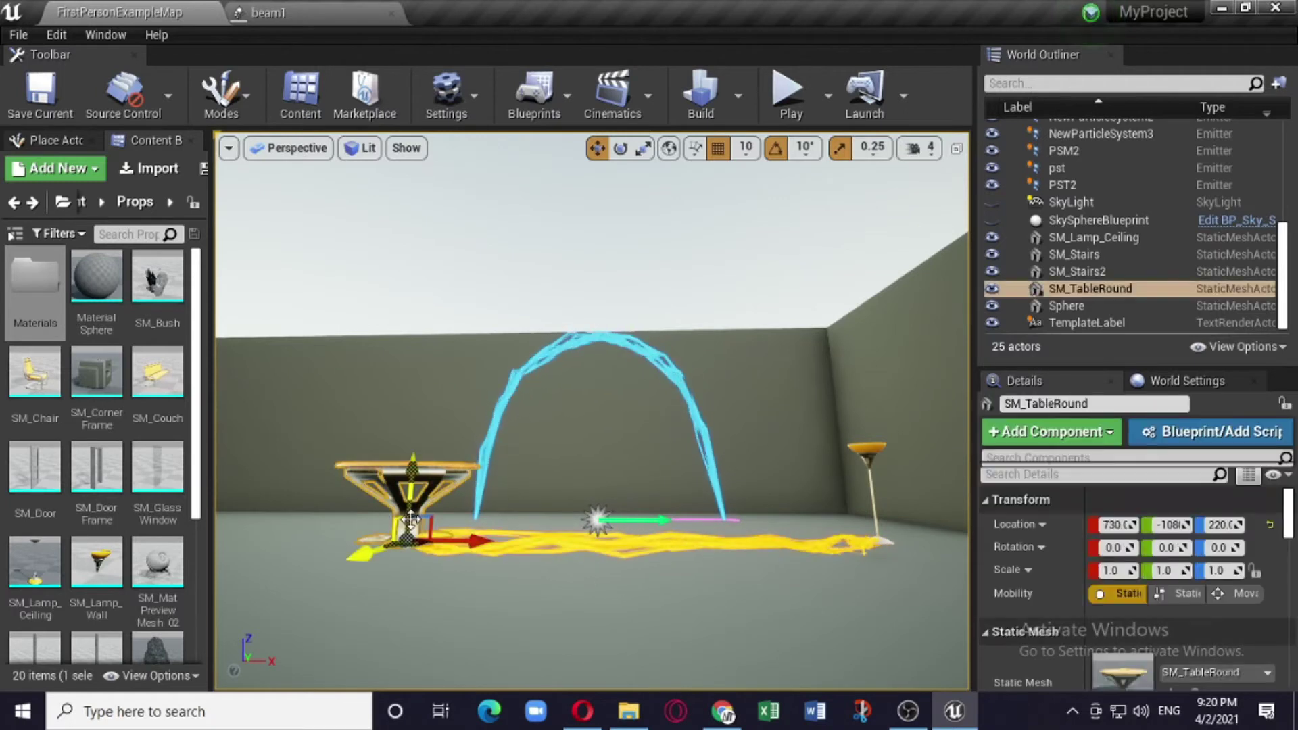
drag(409, 486, 389, 304)
Move the ceiling lamp mesh vertically to a Z location of 220
click(864, 460)
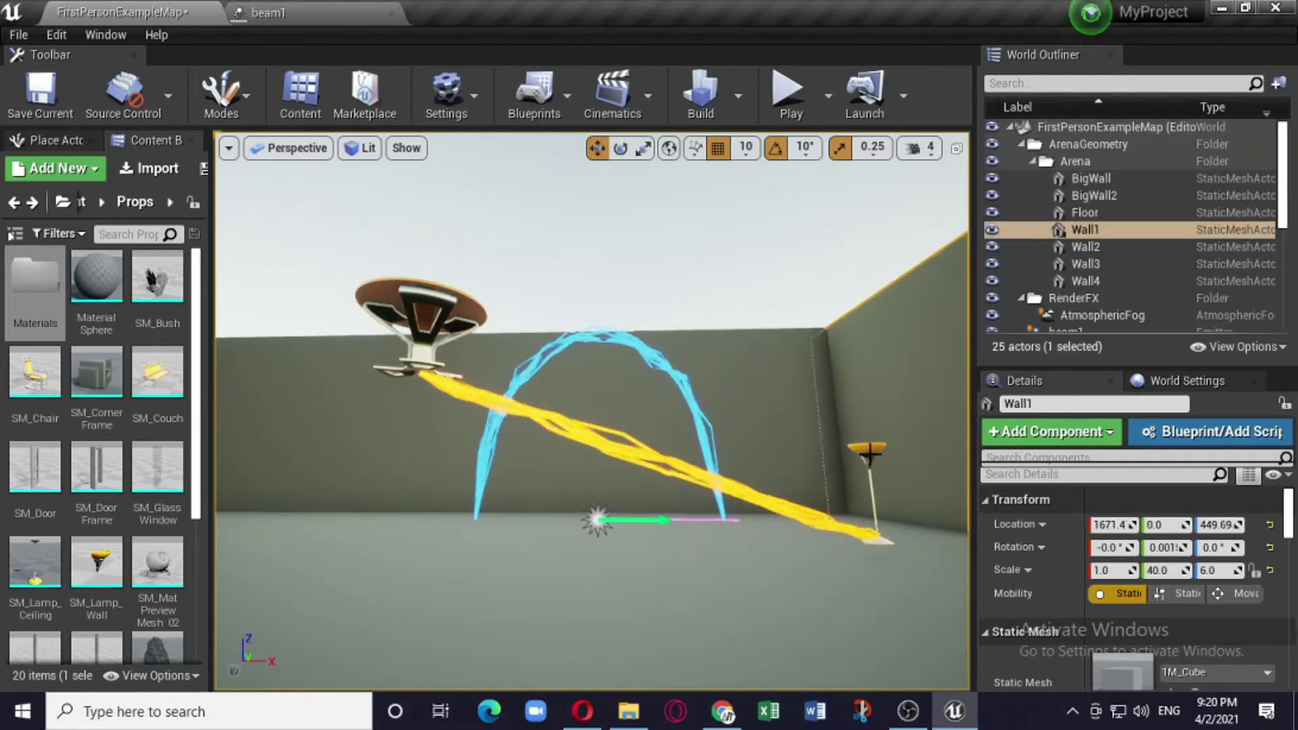
click(871, 453)
drag(871, 454, 882, 424)
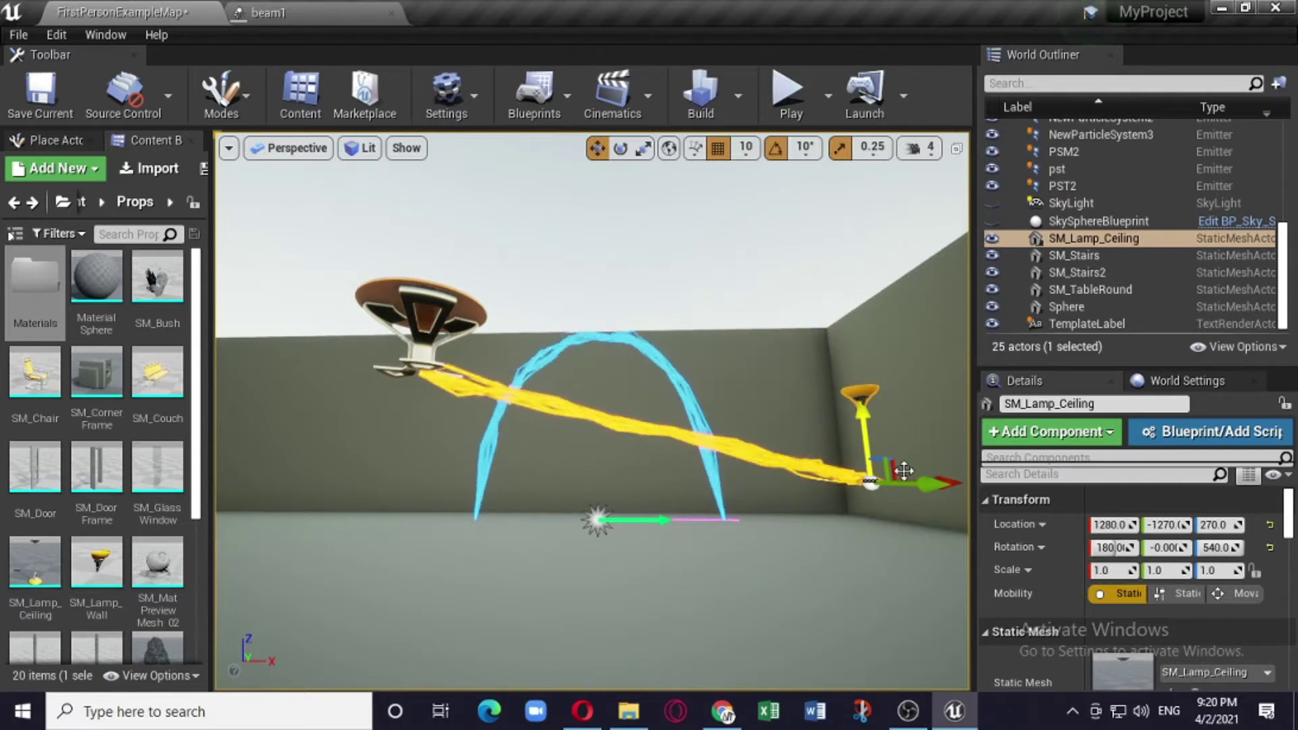
drag(861, 421, 864, 462)
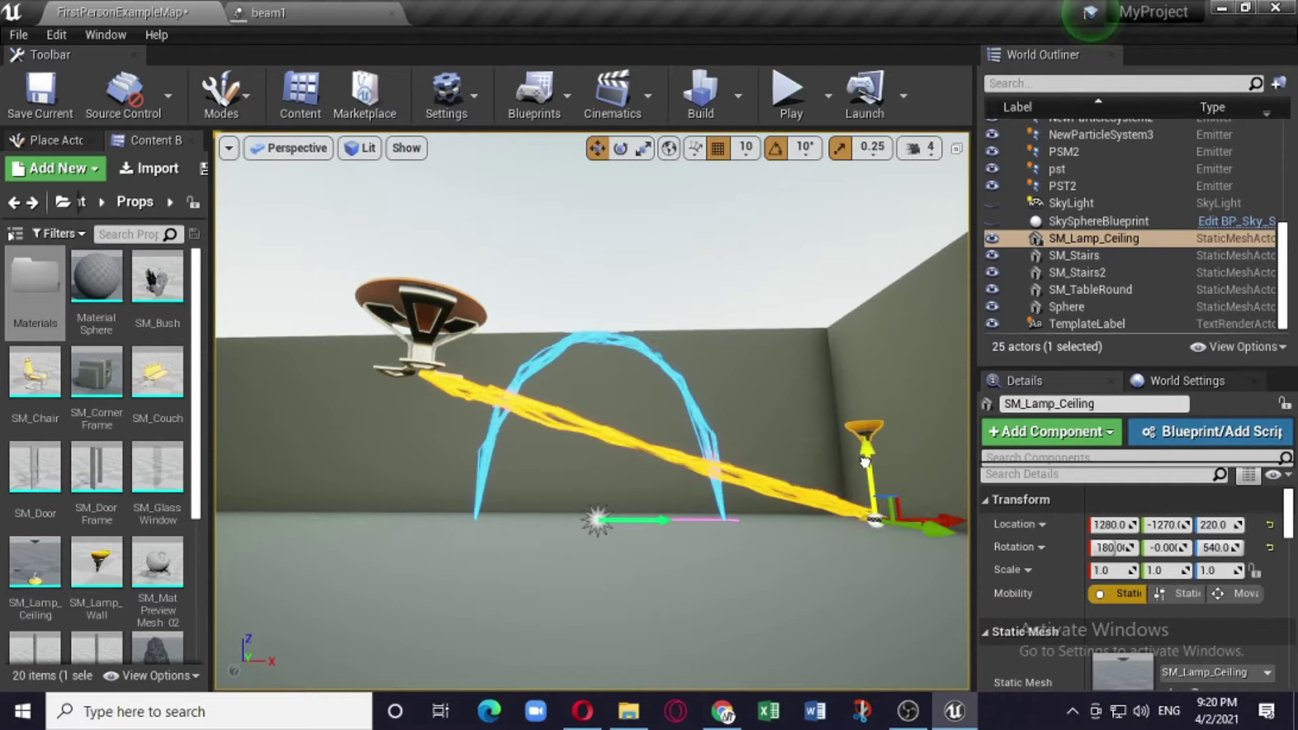
Lower the round table back onto the floor and move the ceiling lamp along Y to -1190
click(427, 345)
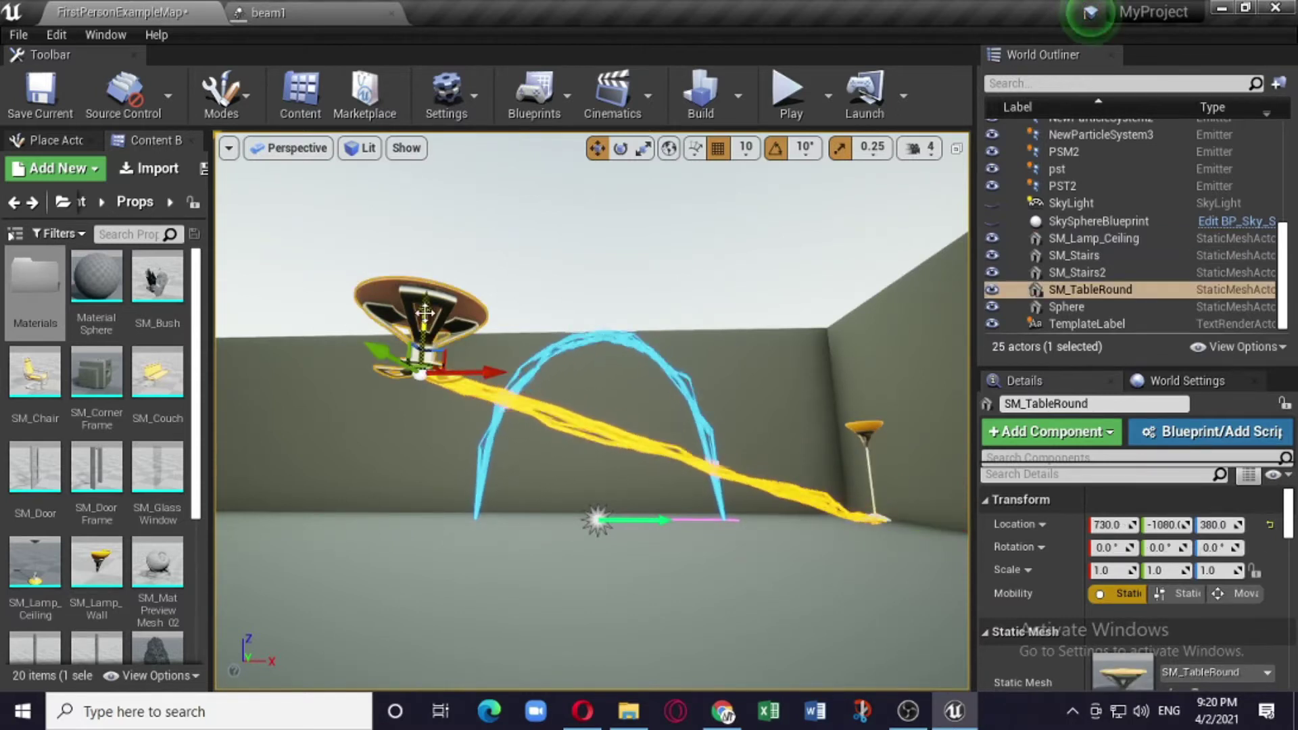
drag(424, 313, 428, 484)
click(868, 473)
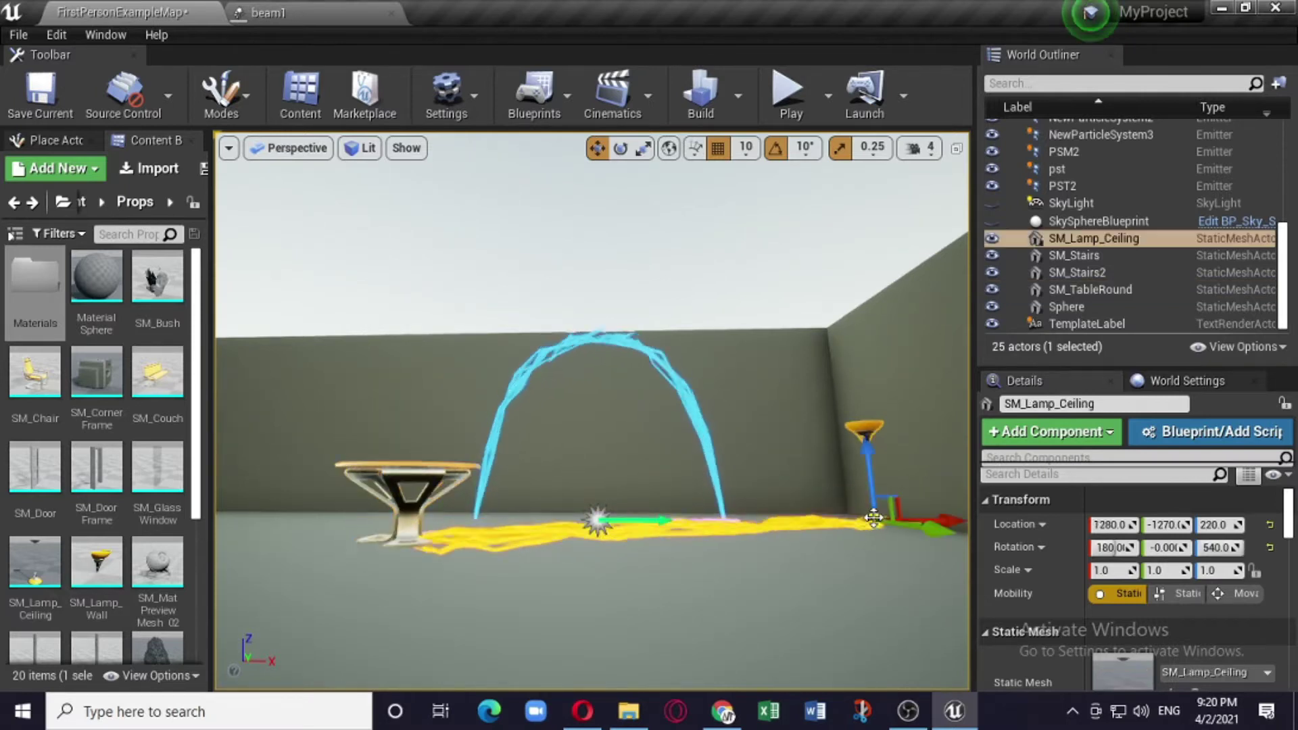
drag(930, 534, 954, 541)
right_drag(954, 541, 964, 546)
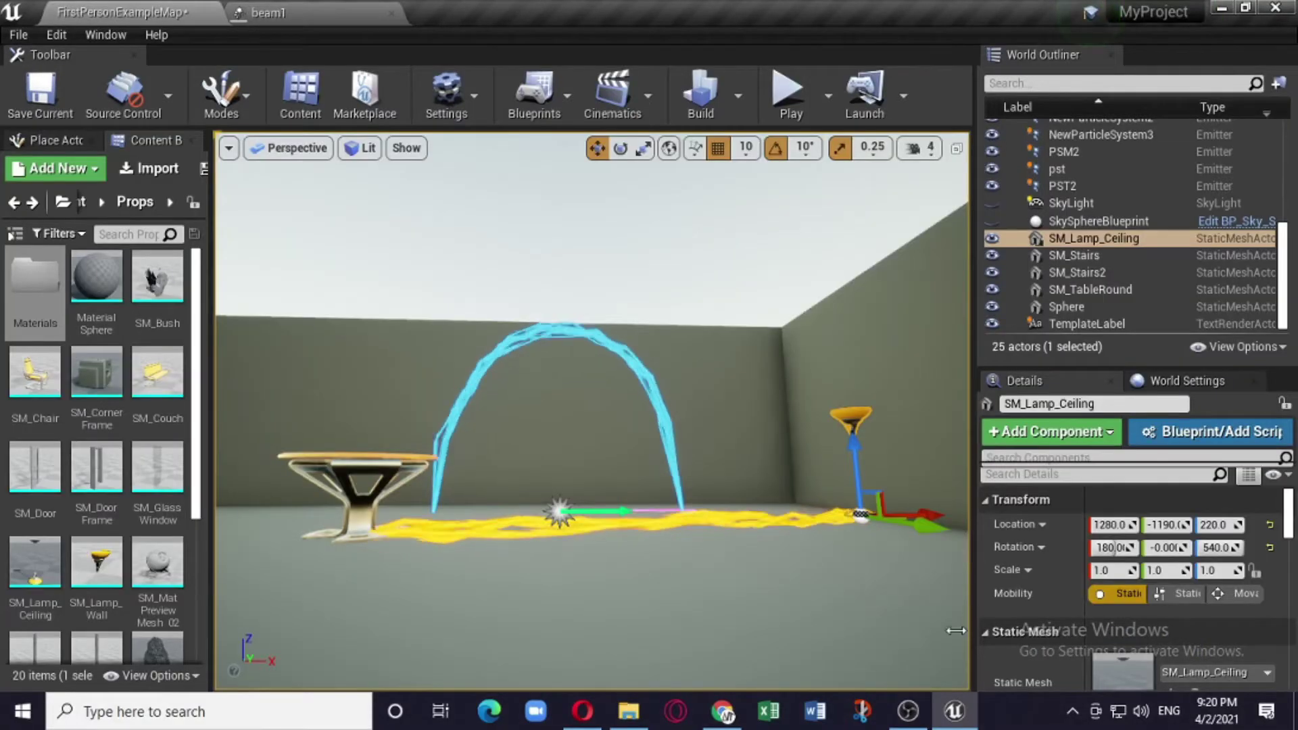
Add a new particle sprite emitter to the beam1 particle system
click(290, 17)
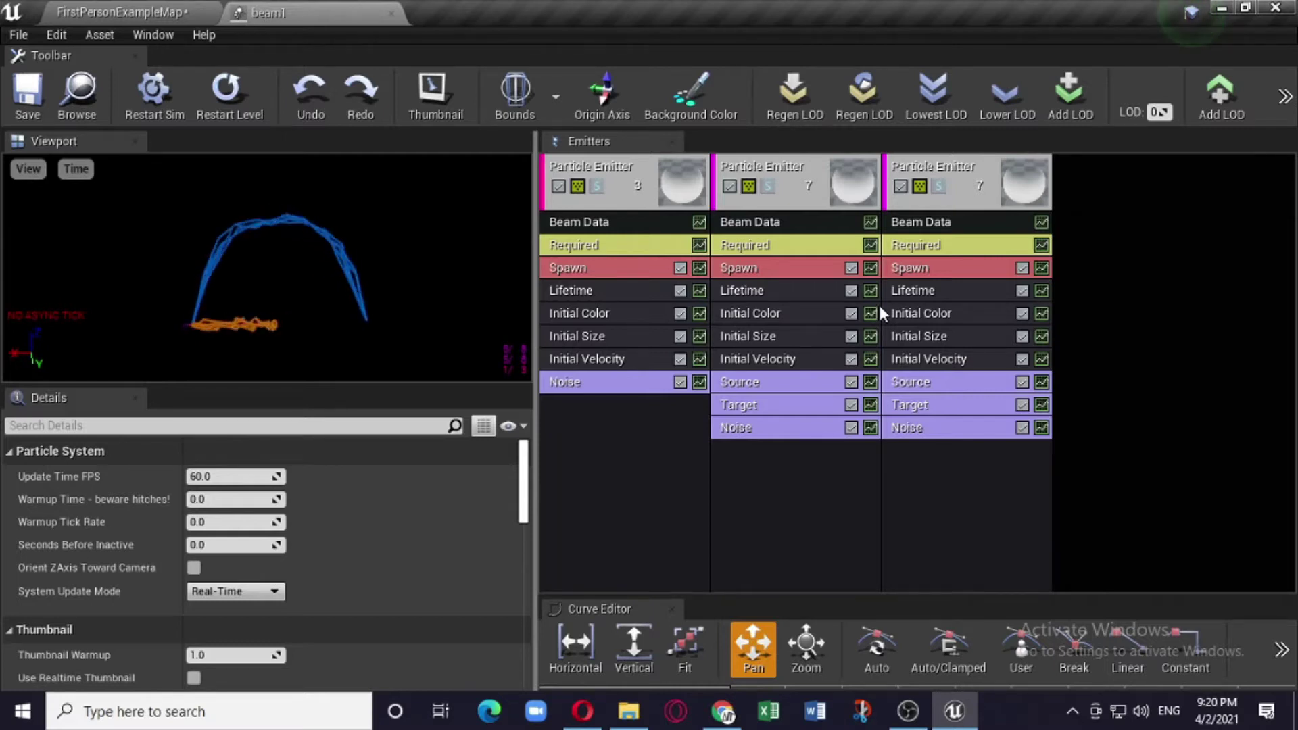
right_click(1073, 193)
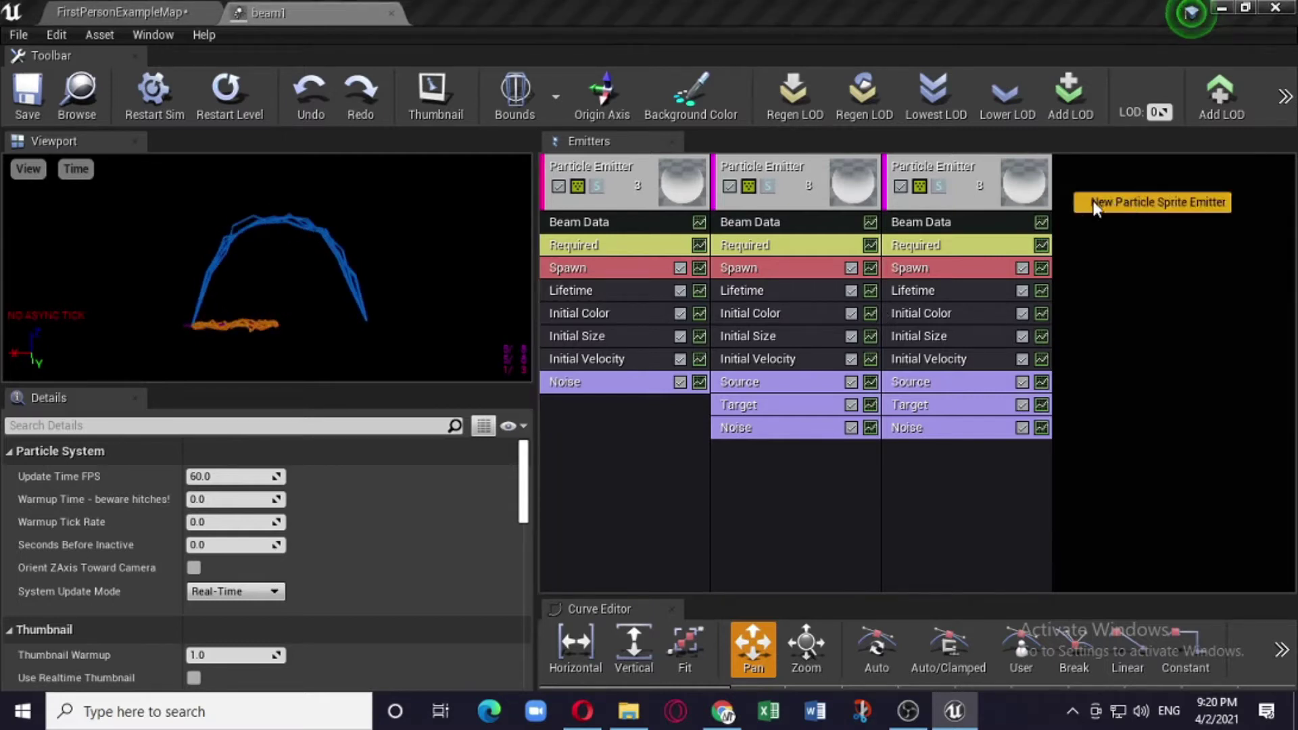
click(1142, 202)
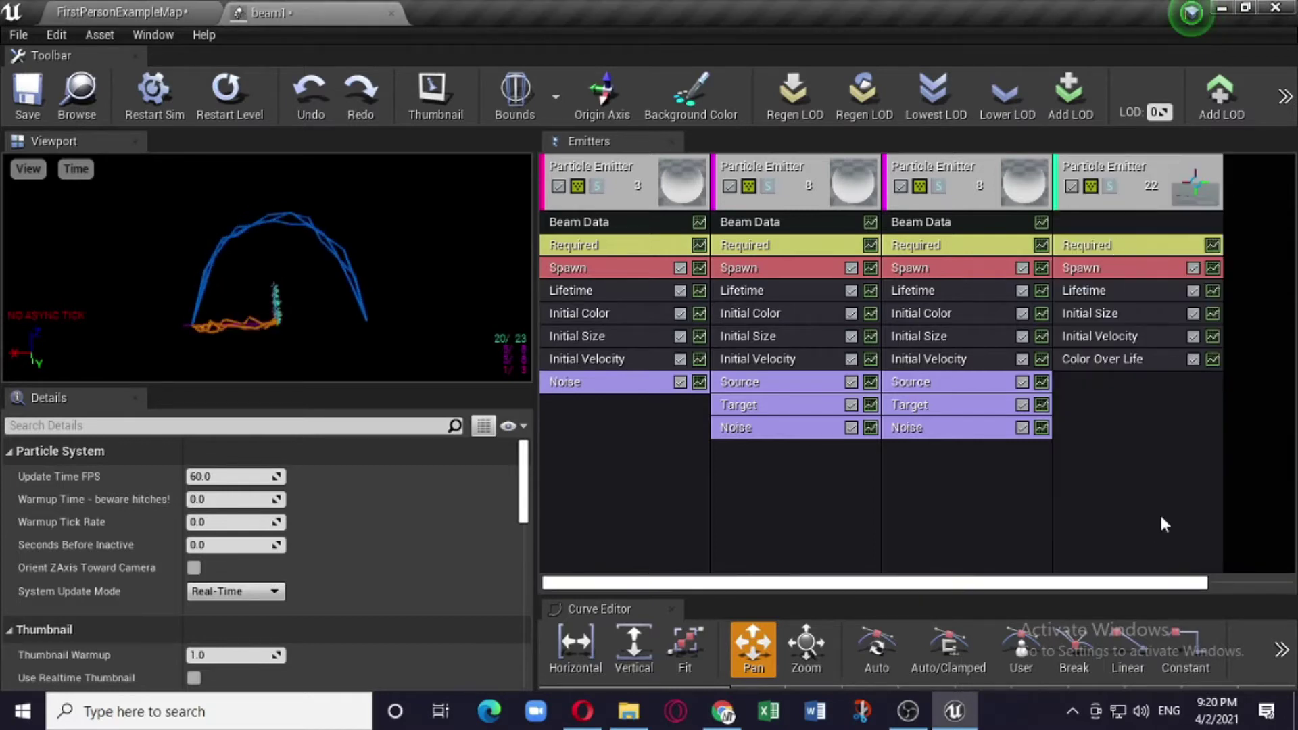
Disable the three existing beam emitters so only the new sprite emitter stays active
click(557, 185)
click(729, 186)
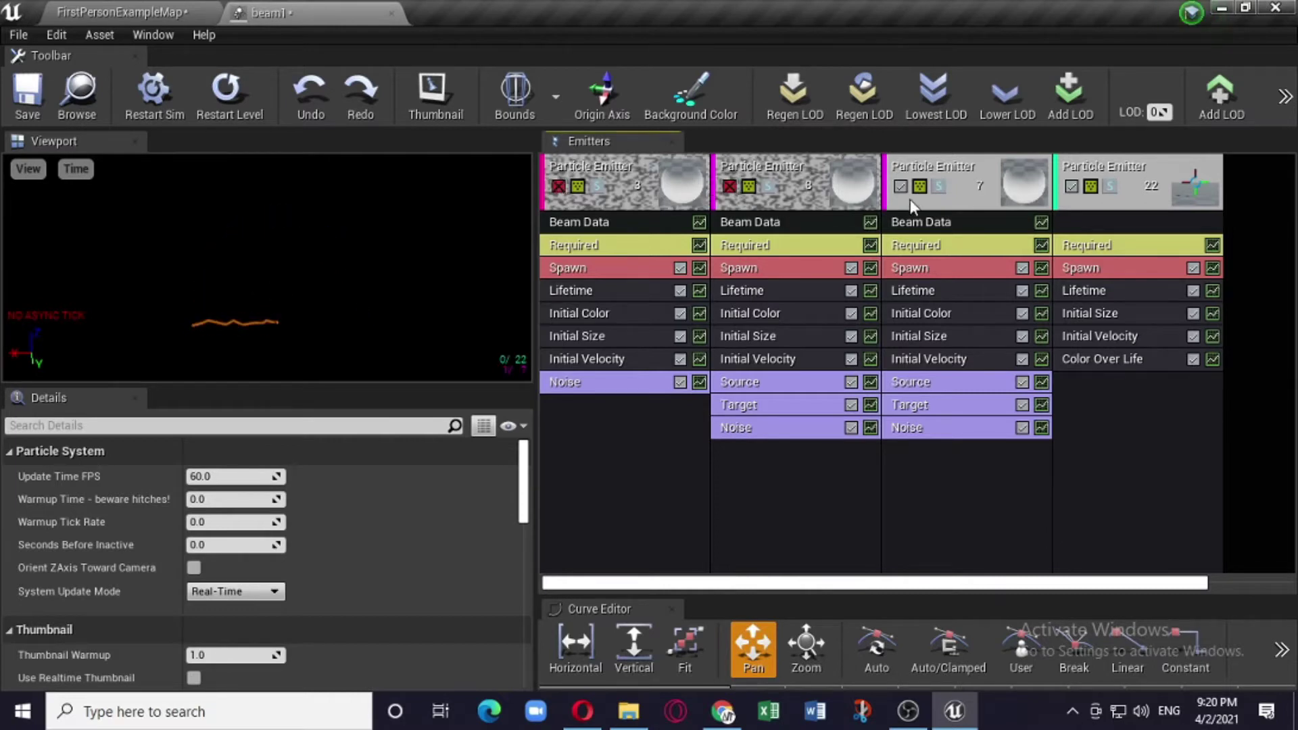
click(900, 185)
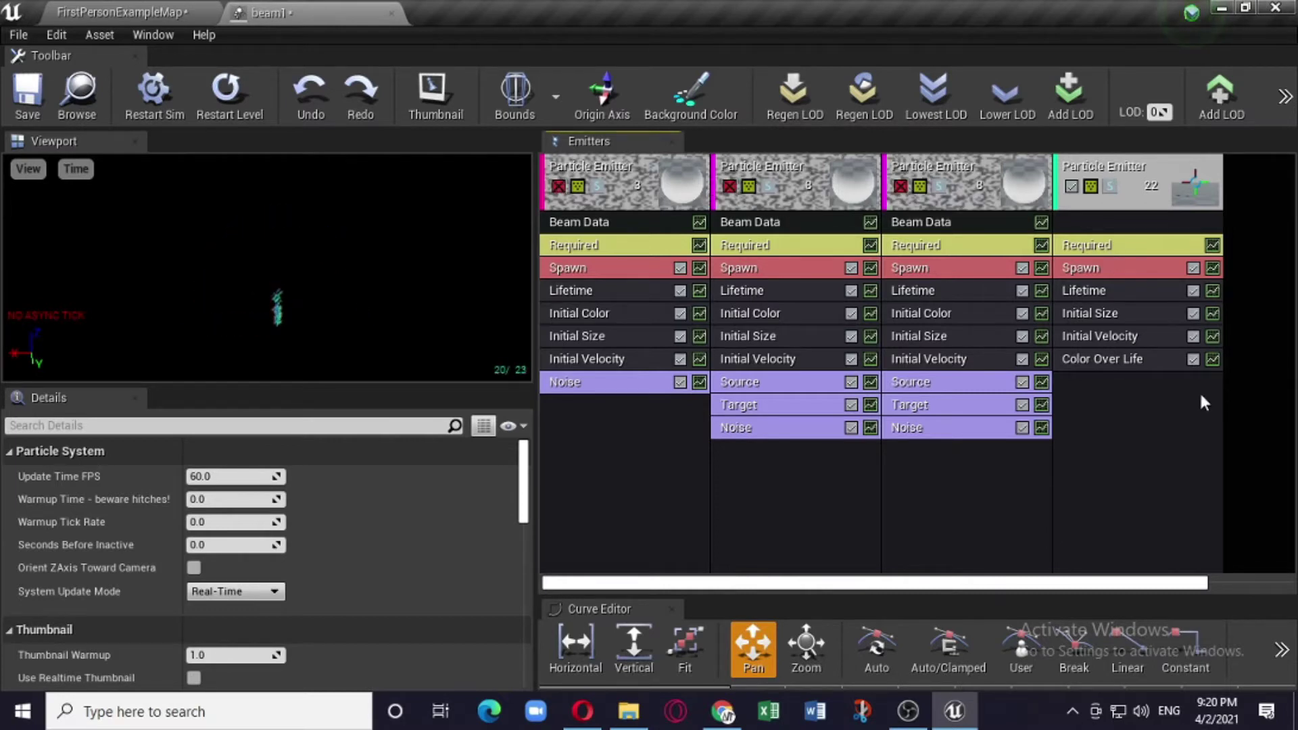
Add a New Beam Data type module to the fourth particle emitter
right_click(1106, 215)
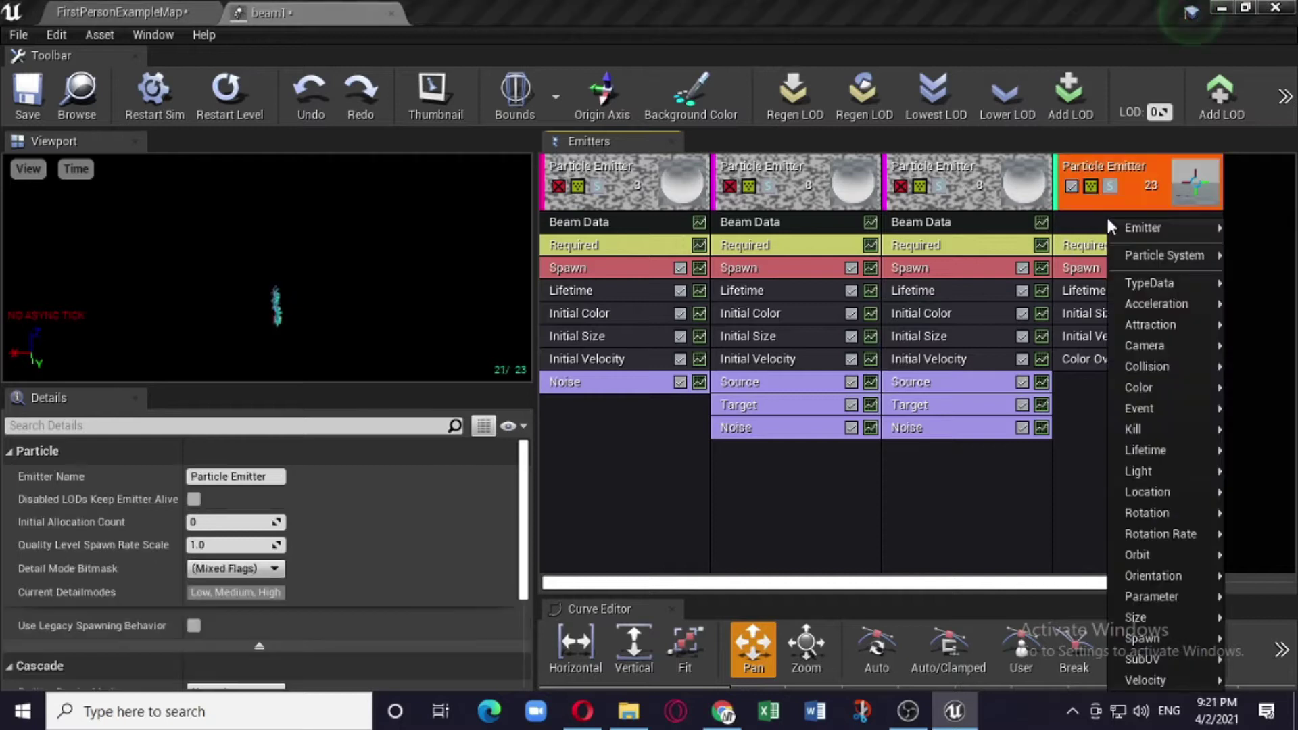
mouse_move(1157, 288)
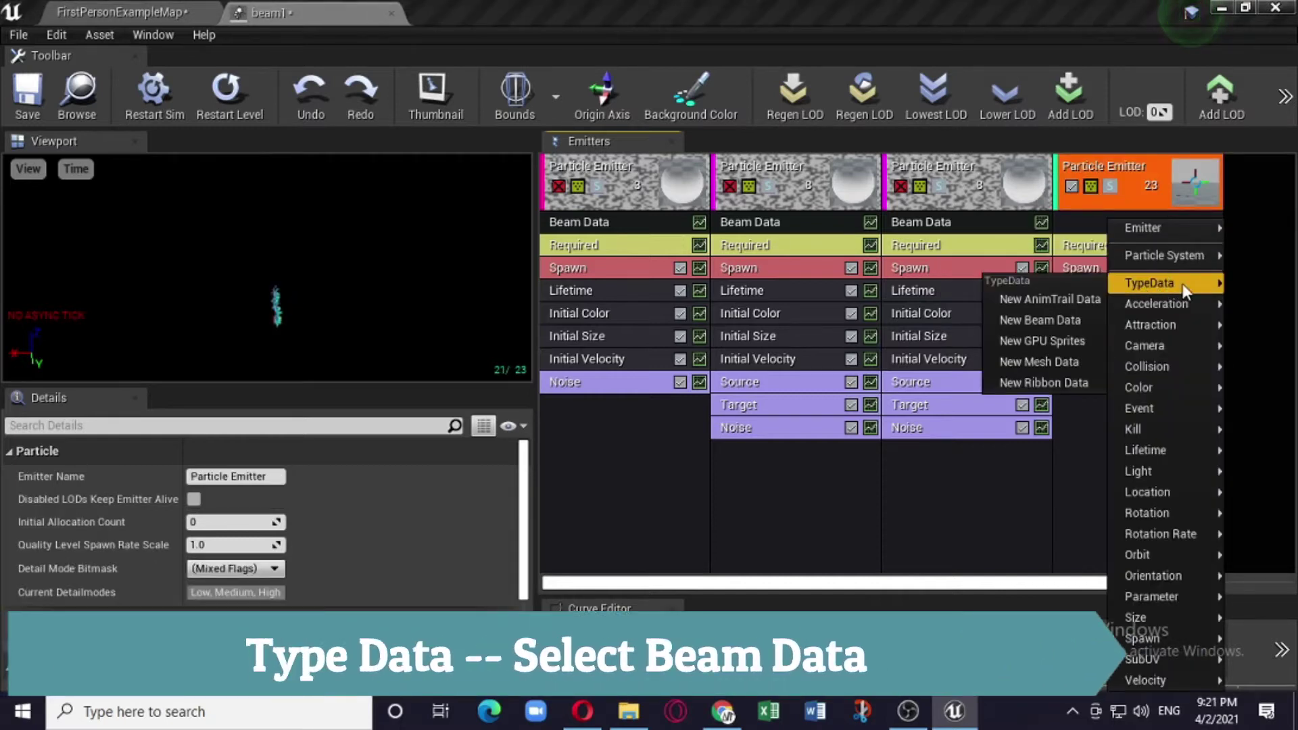
click(1042, 317)
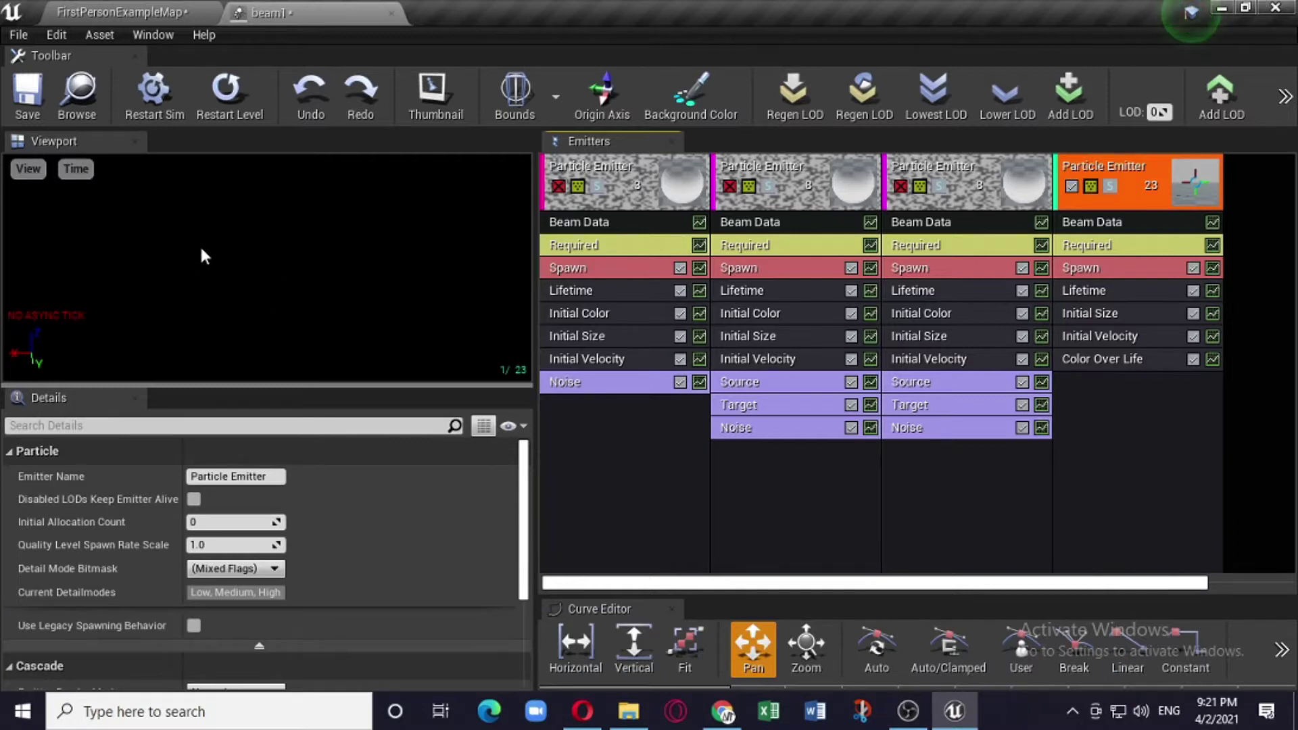
Check the beam method options in the fourth emitter's Beam Data, keeping Target, and display its Required settings
click(1135, 223)
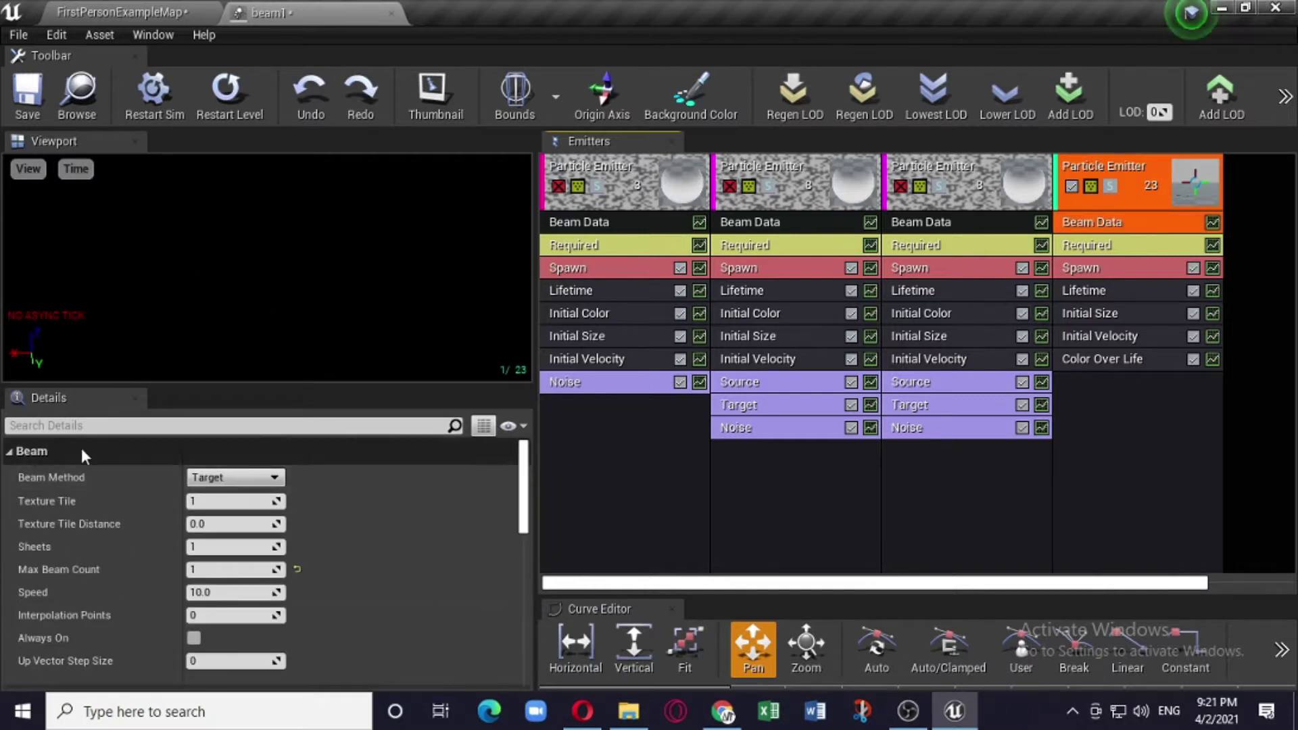
mouse_move(66, 484)
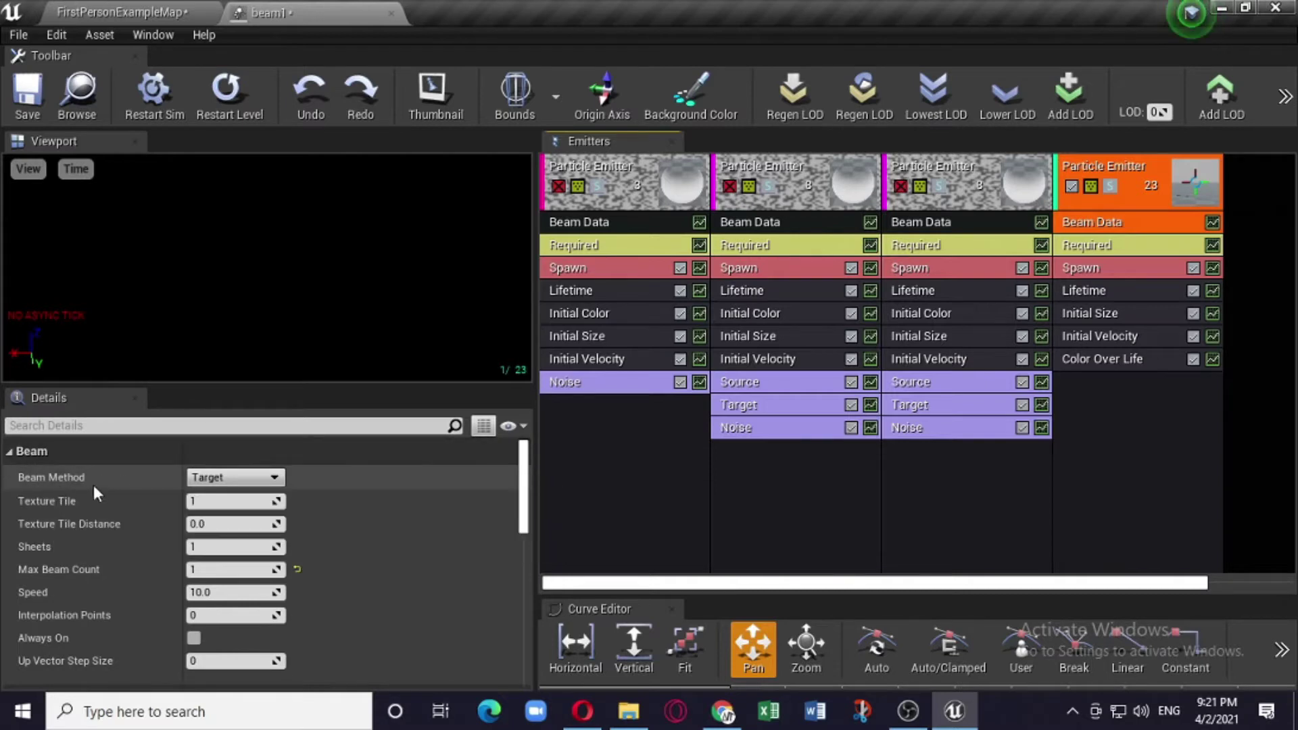
click(275, 479)
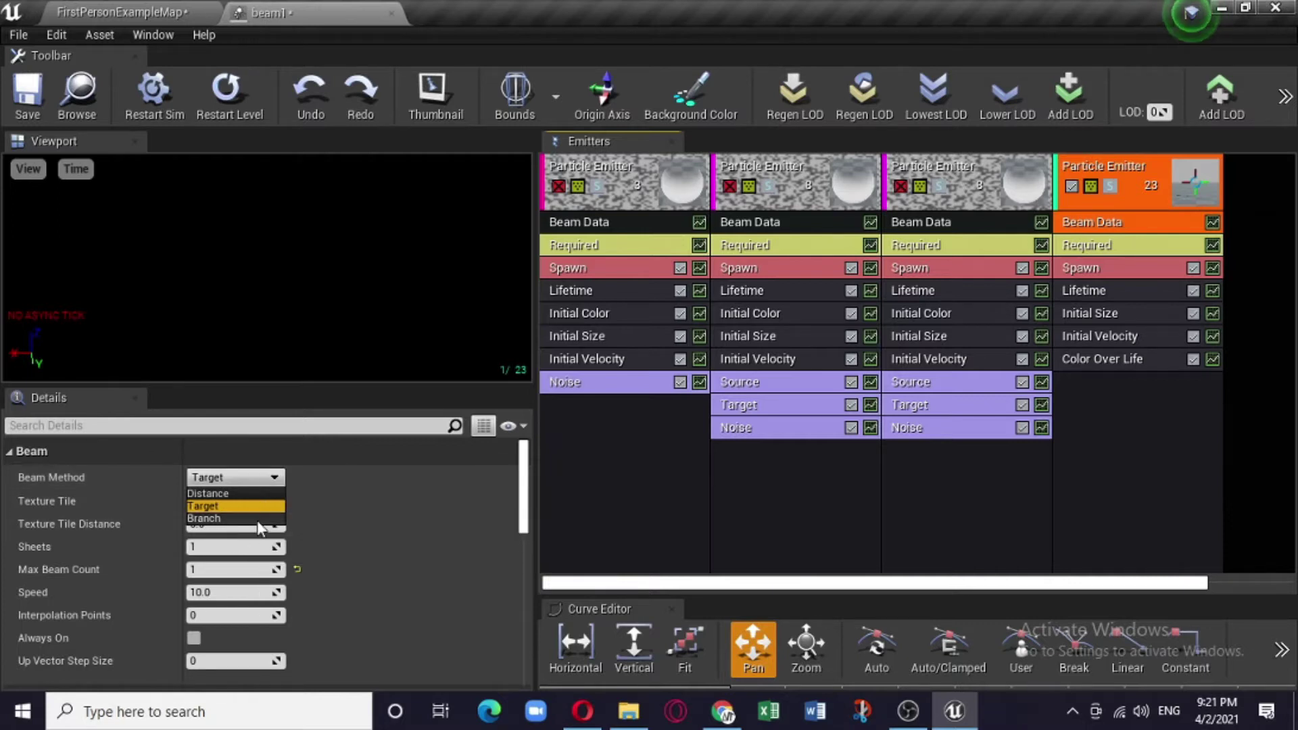
click(351, 510)
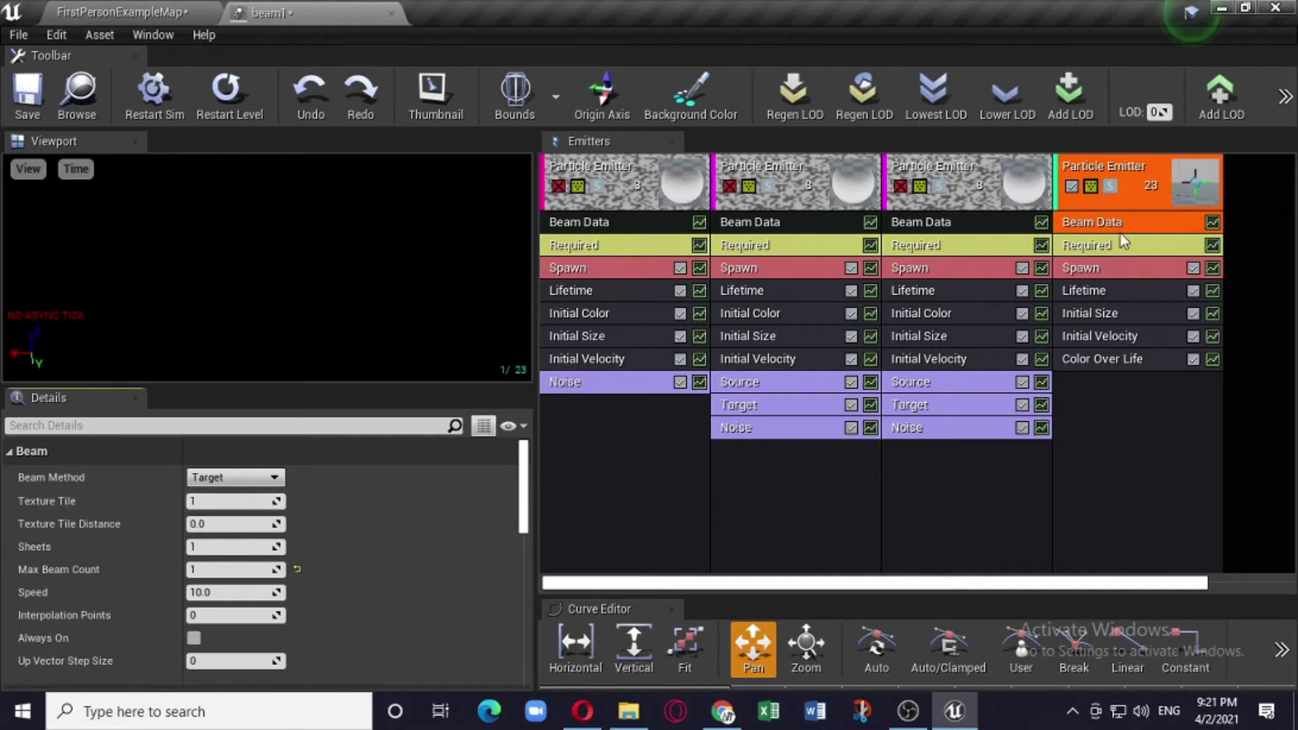
click(1133, 249)
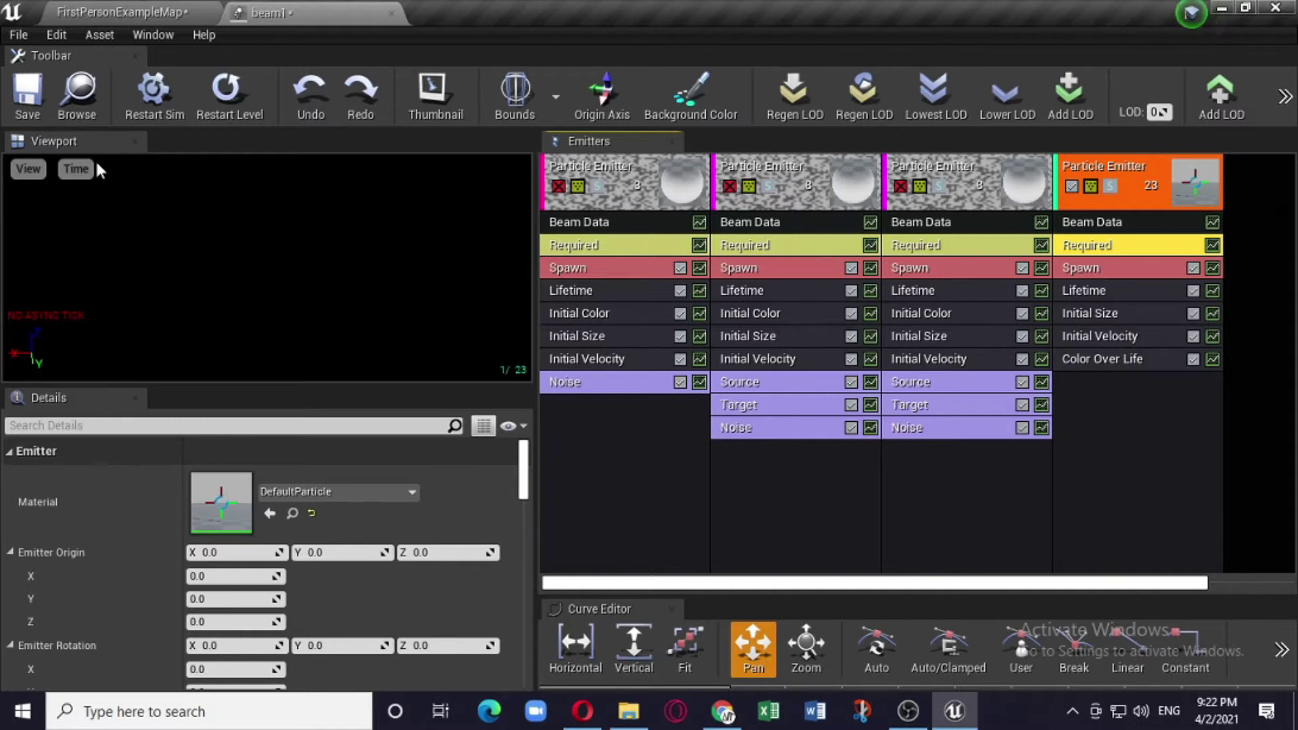
Create a new material named Beam1 in the level's Props > Materials content folder
click(135, 11)
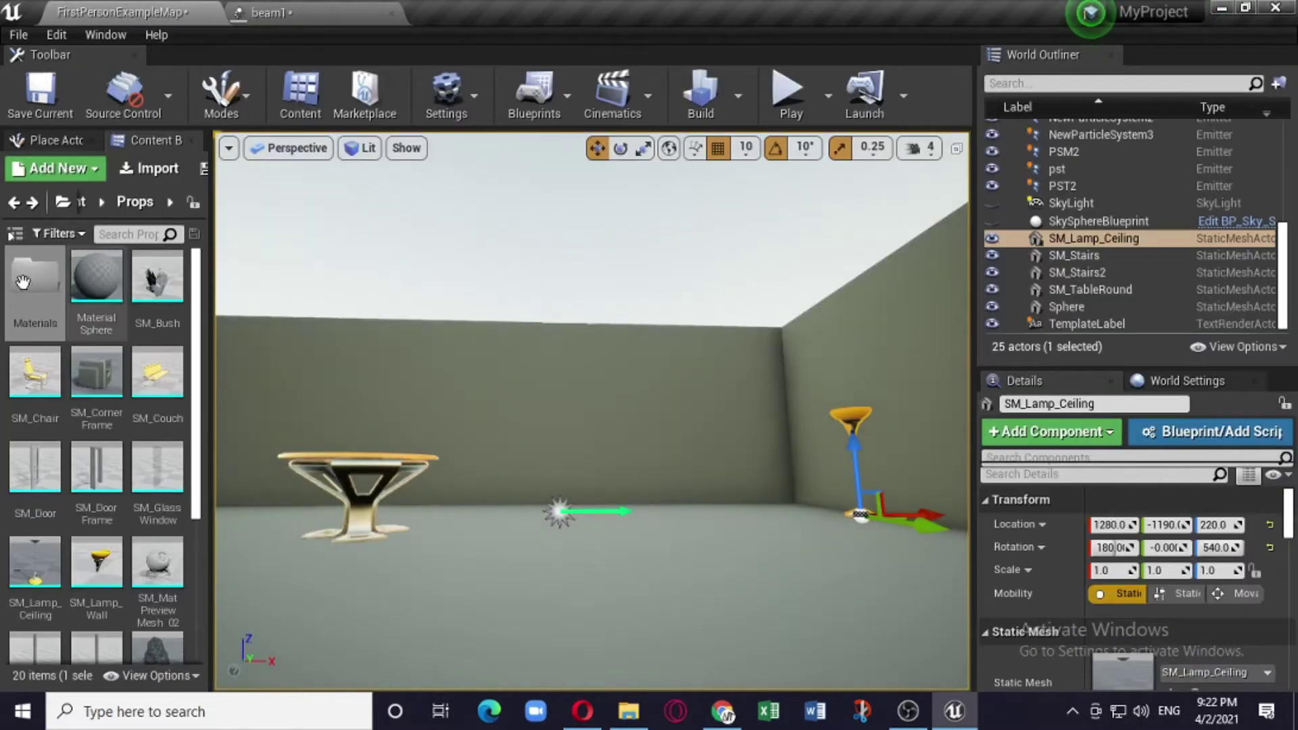
double_click(22, 281)
scroll(73, 377, down, 2)
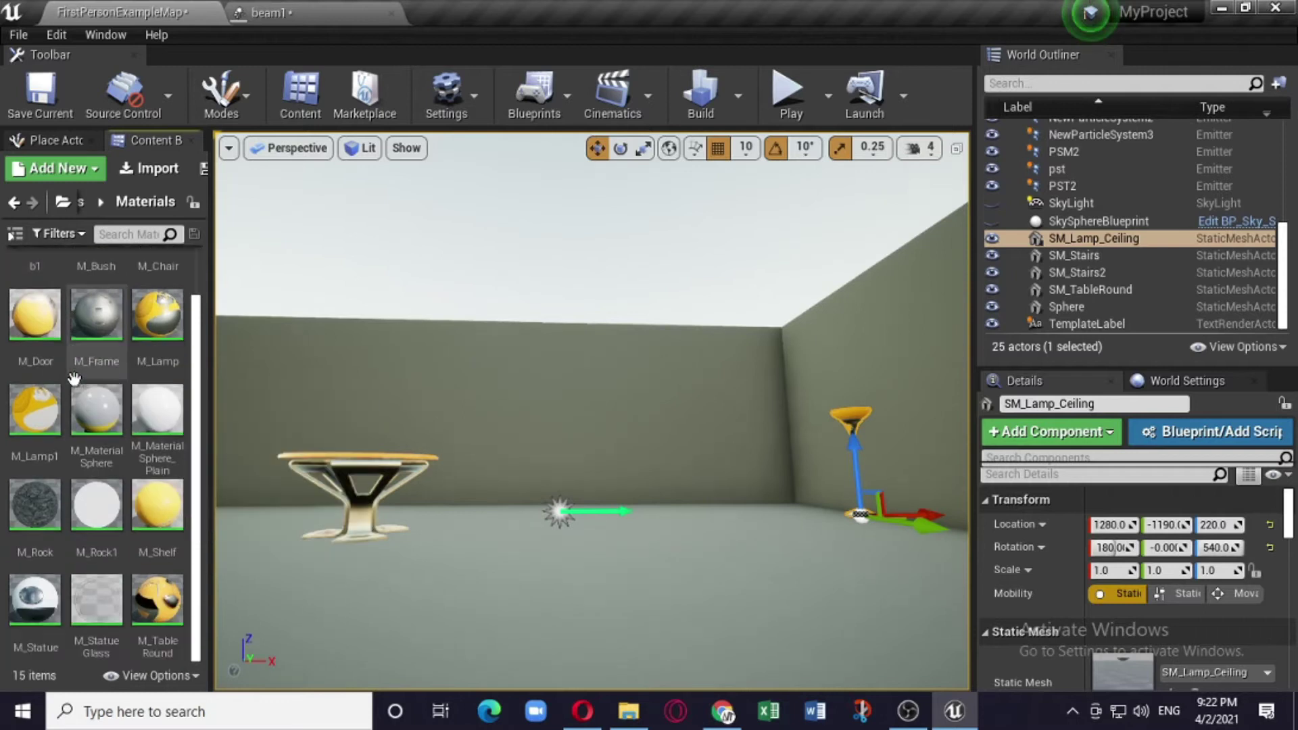
click(28, 169)
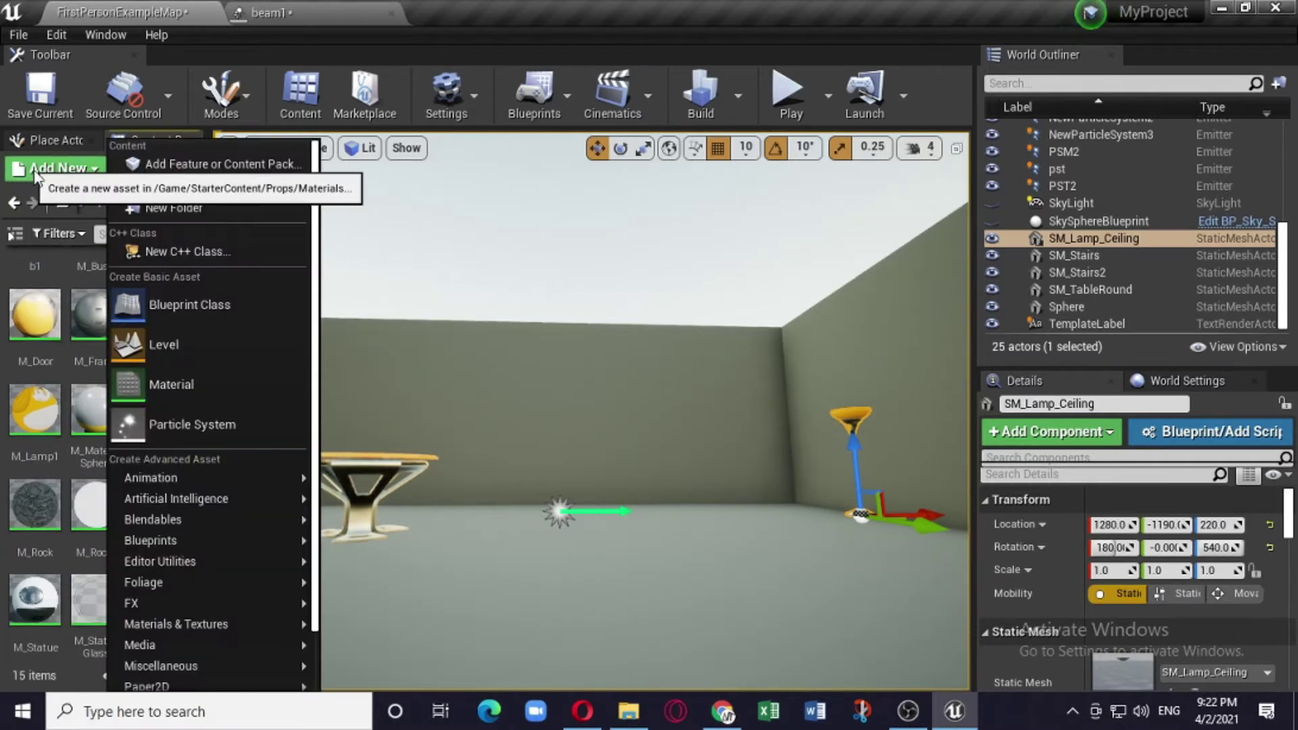
click(165, 384)
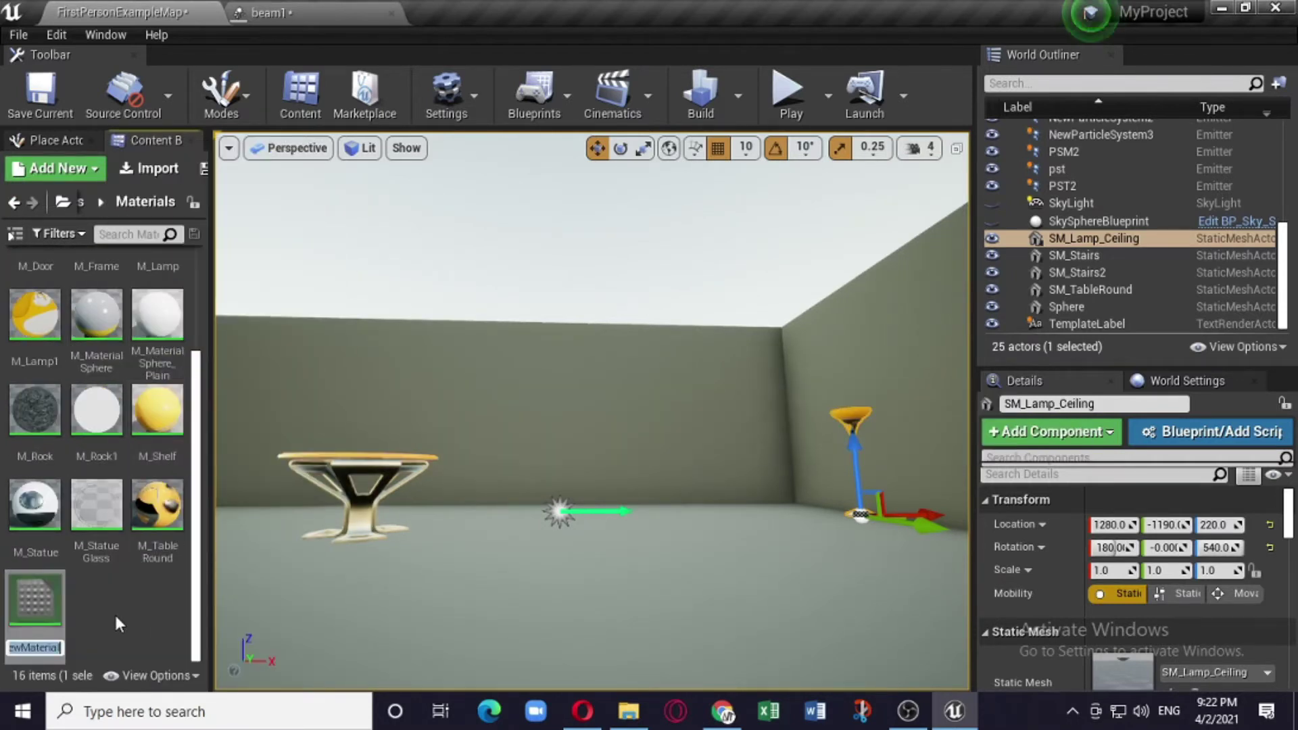
text(Beam1)
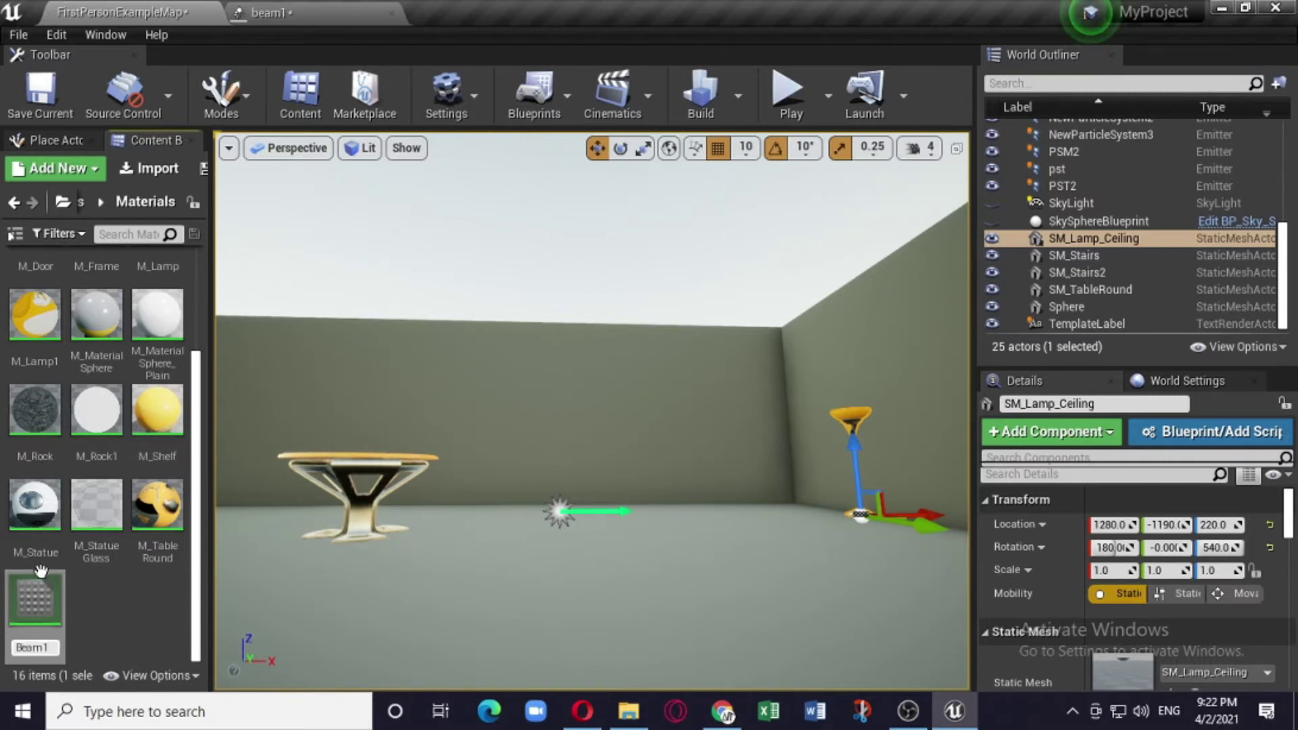
key(Return)
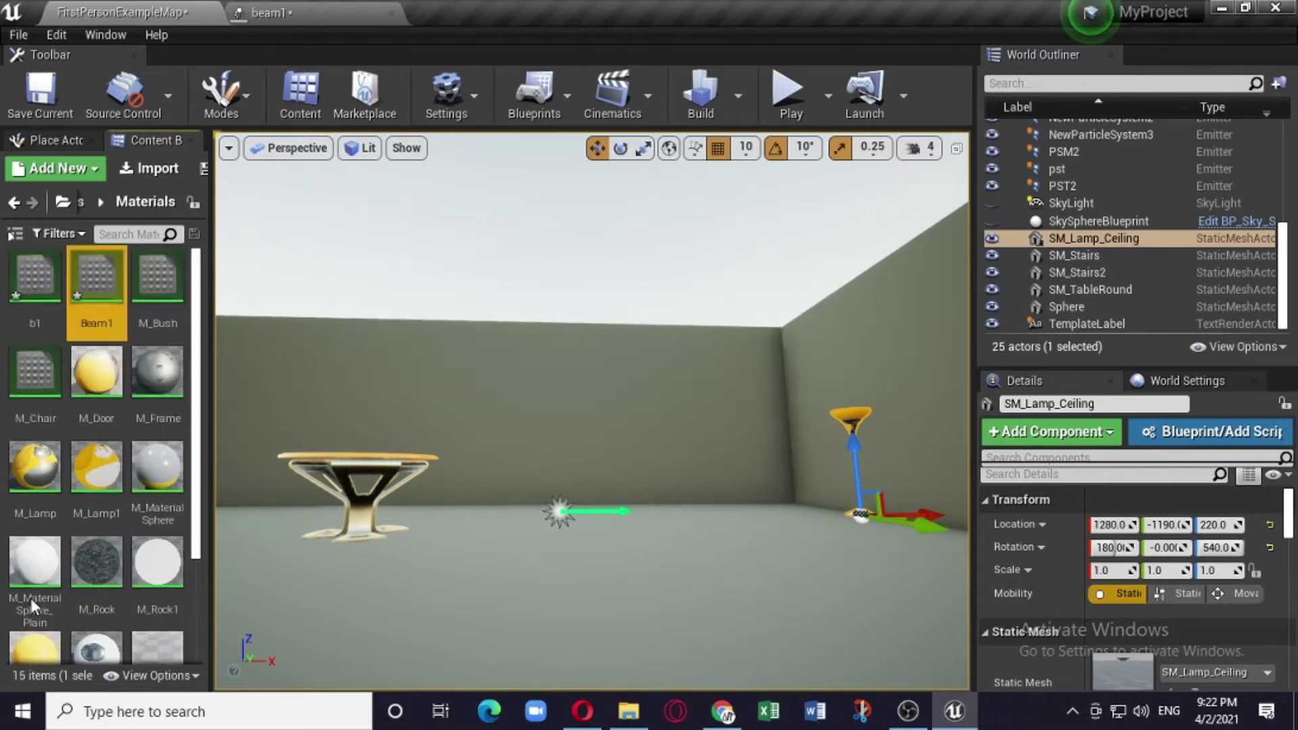
Open the Beam1 material for editing and set its blend mode to Translucent
double_click(29, 596)
click(571, 13)
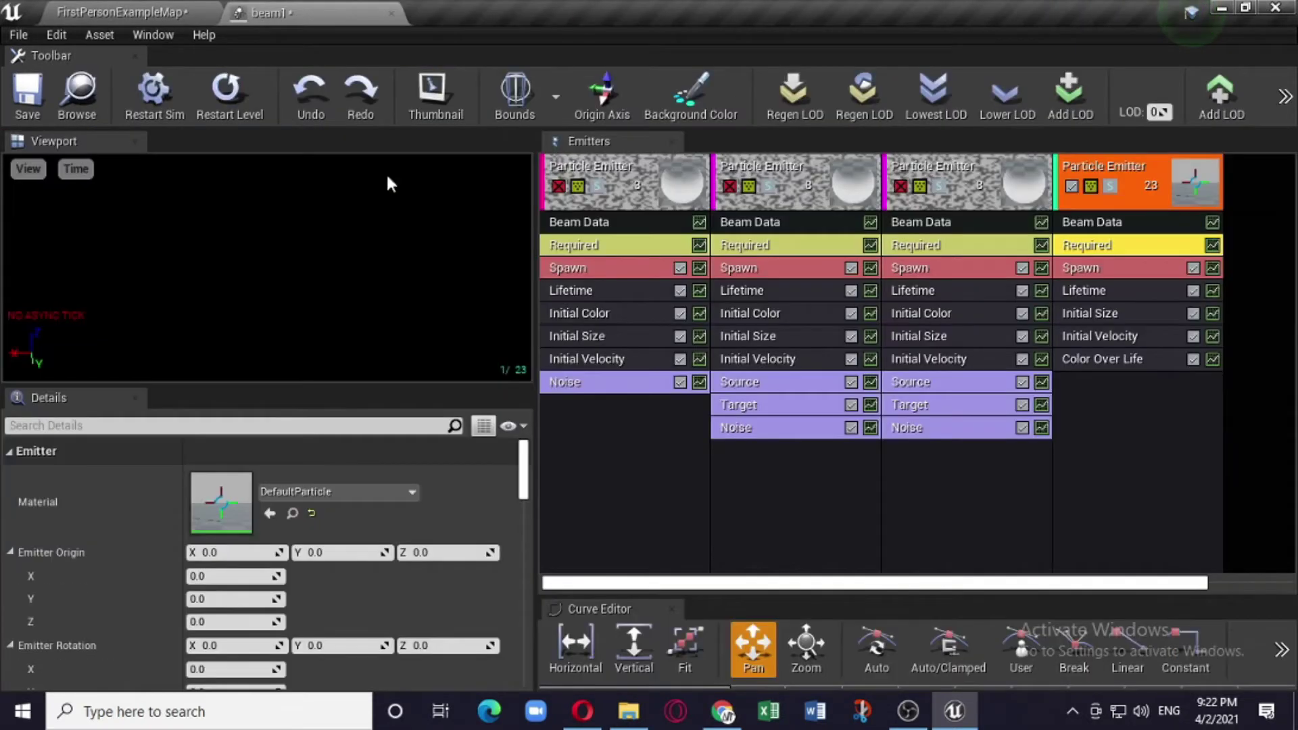
click(152, 13)
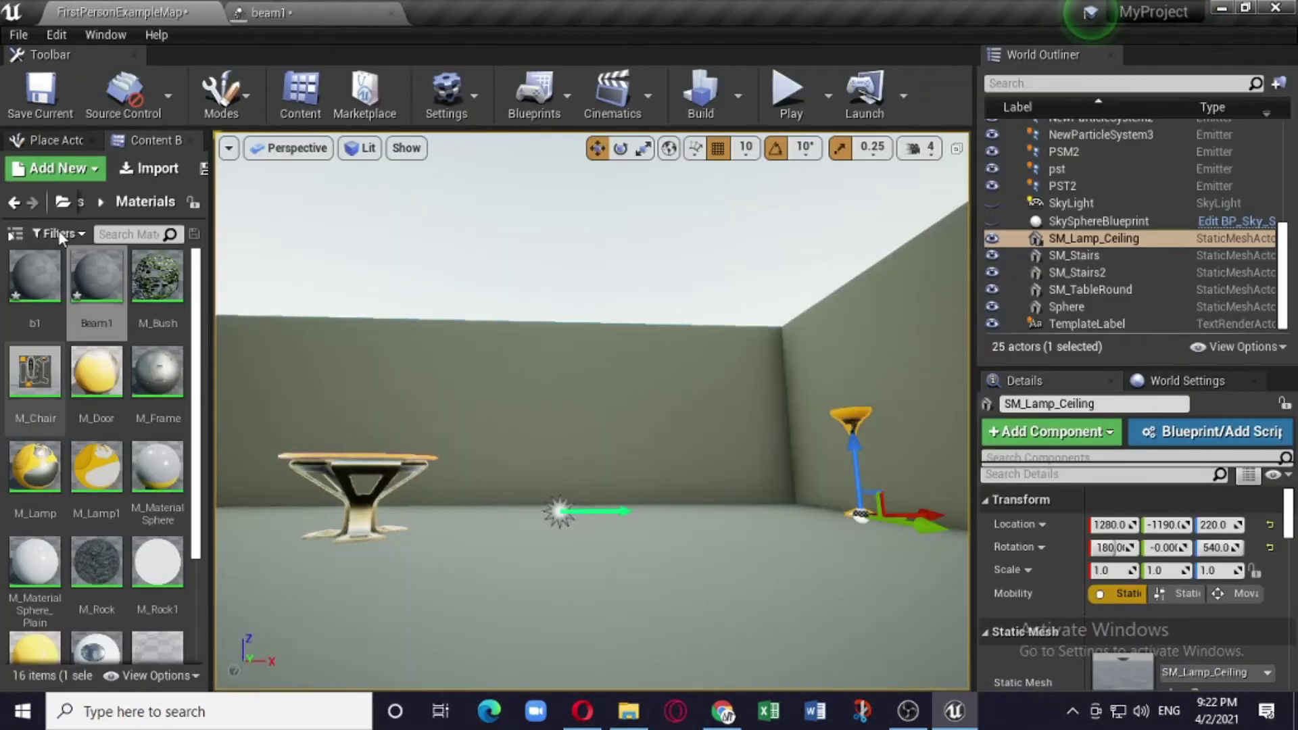
double_click(96, 274)
scroll(802, 346, down, 2)
mouse_move(652, 324)
right_down()
mouse_move(777, 292)
mouse_move(704, 315)
mouse_move(741, 296)
right_up()
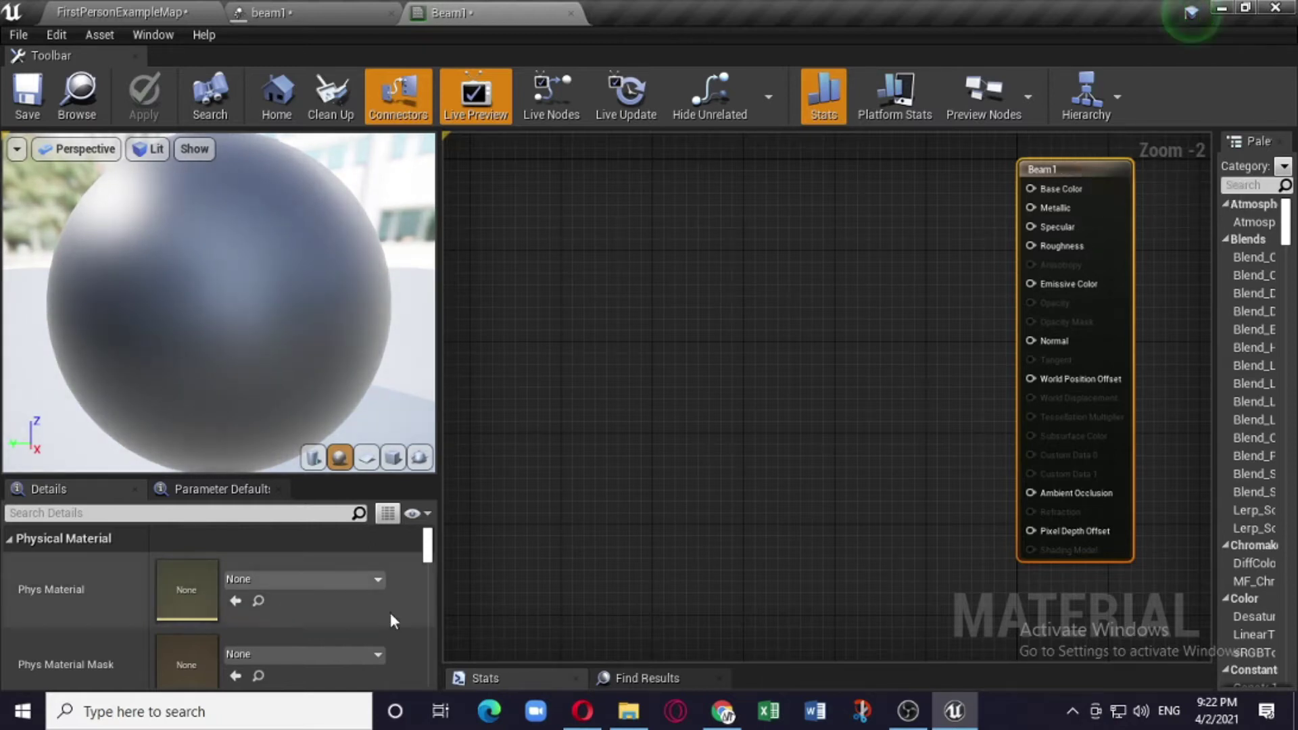
scroll(406, 559, up, 10)
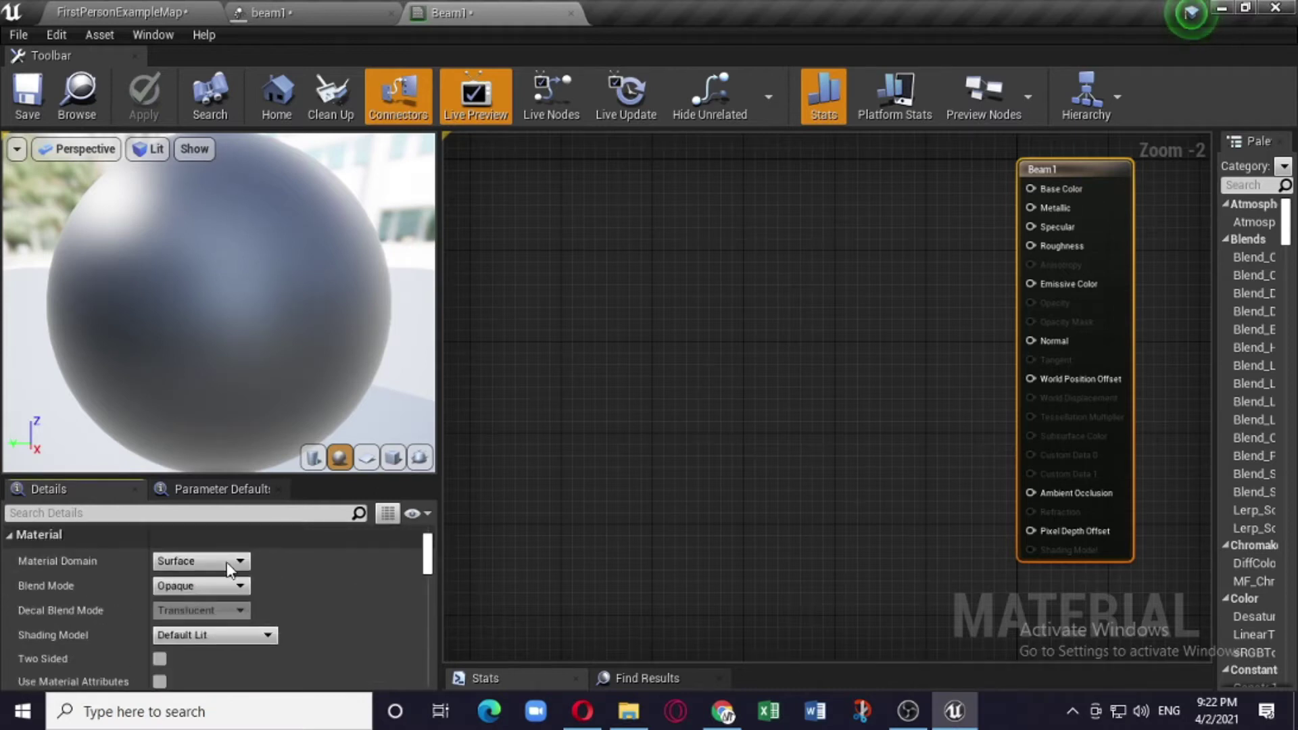
click(204, 590)
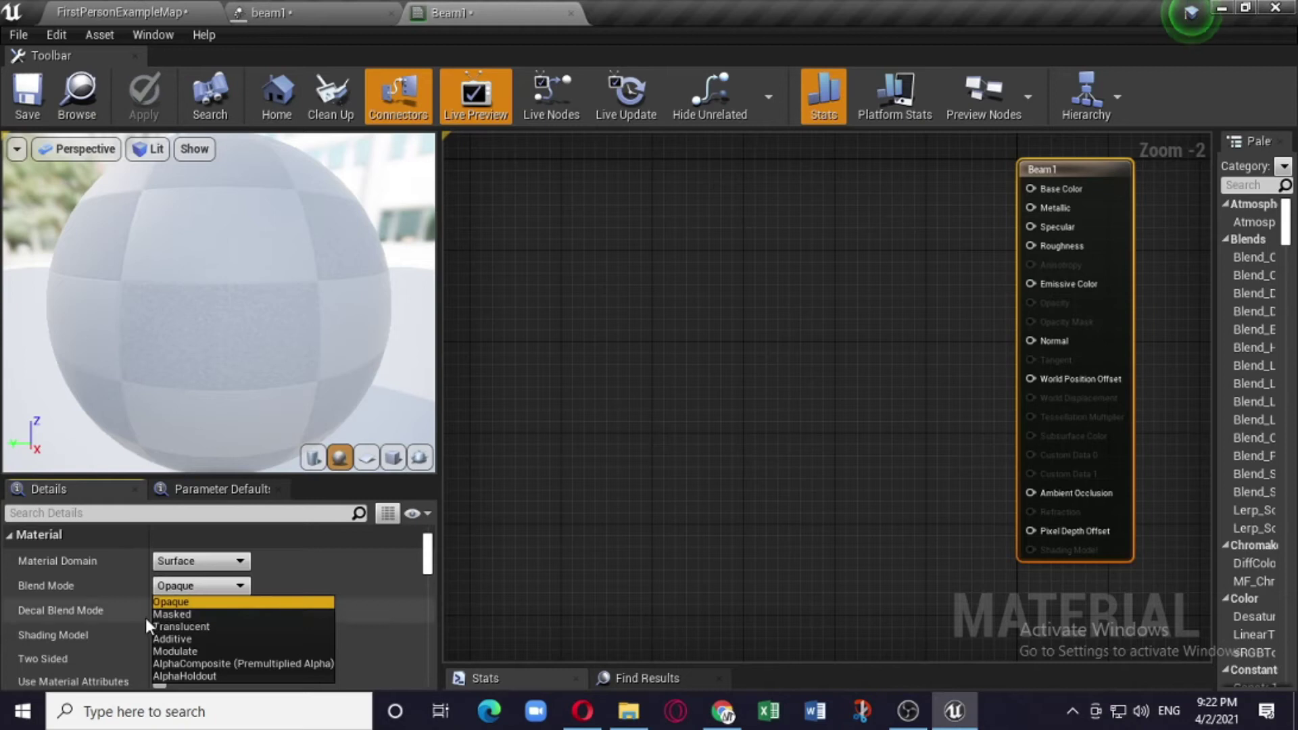
click(217, 627)
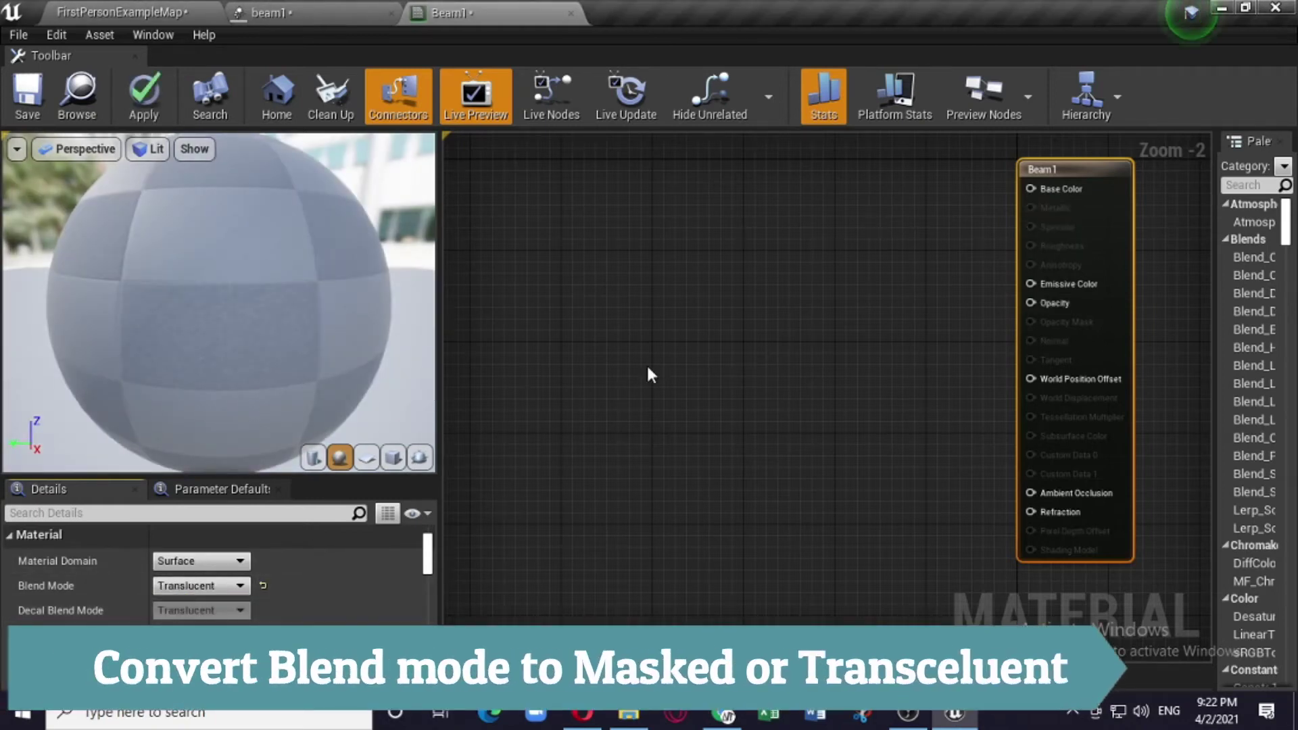
Add a Particle Color node to the Beam1 material graph and connect its colour output to Emissive Color
right_click(728, 191)
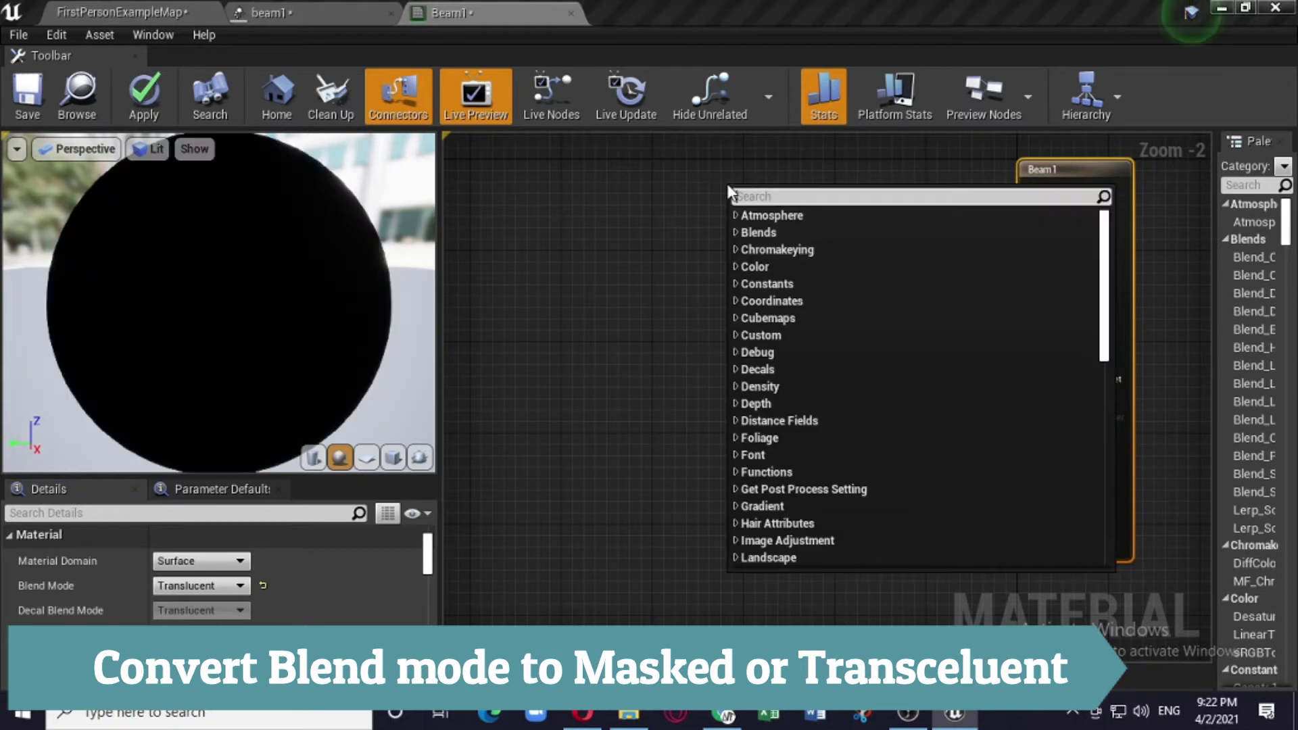
text(part)
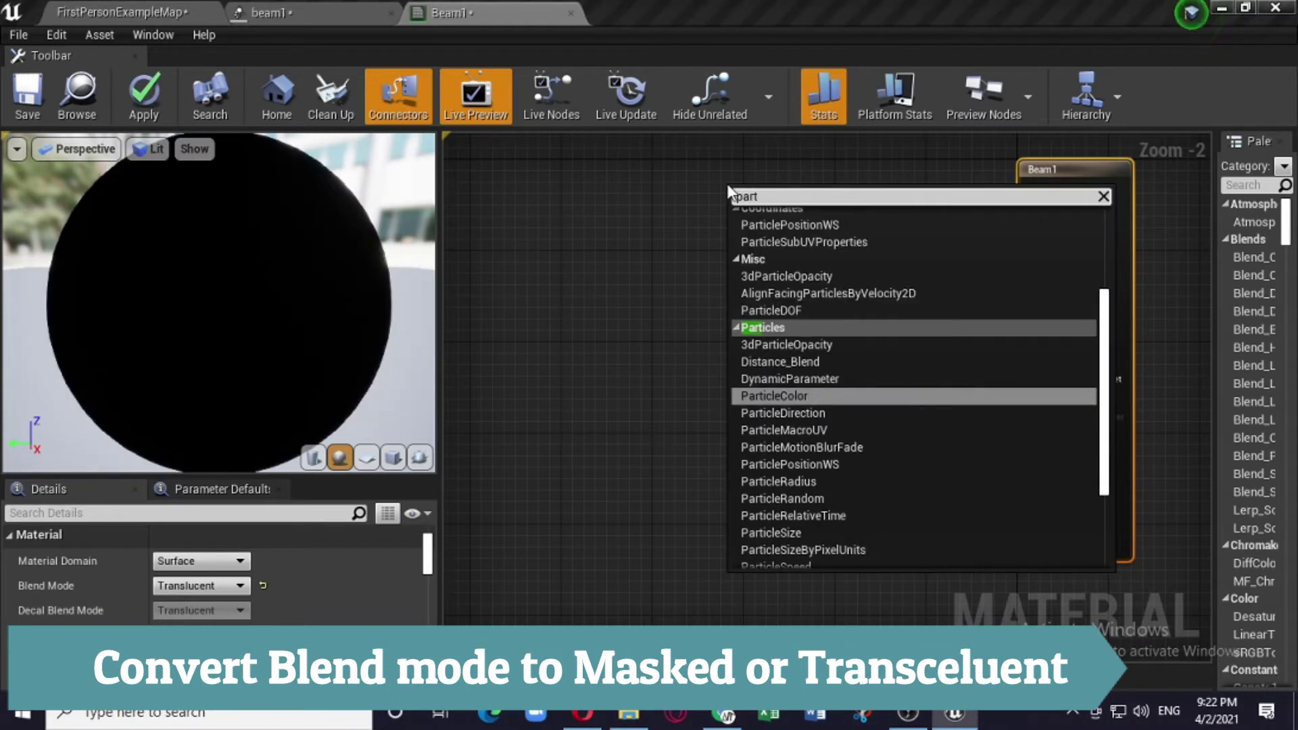
click(790, 396)
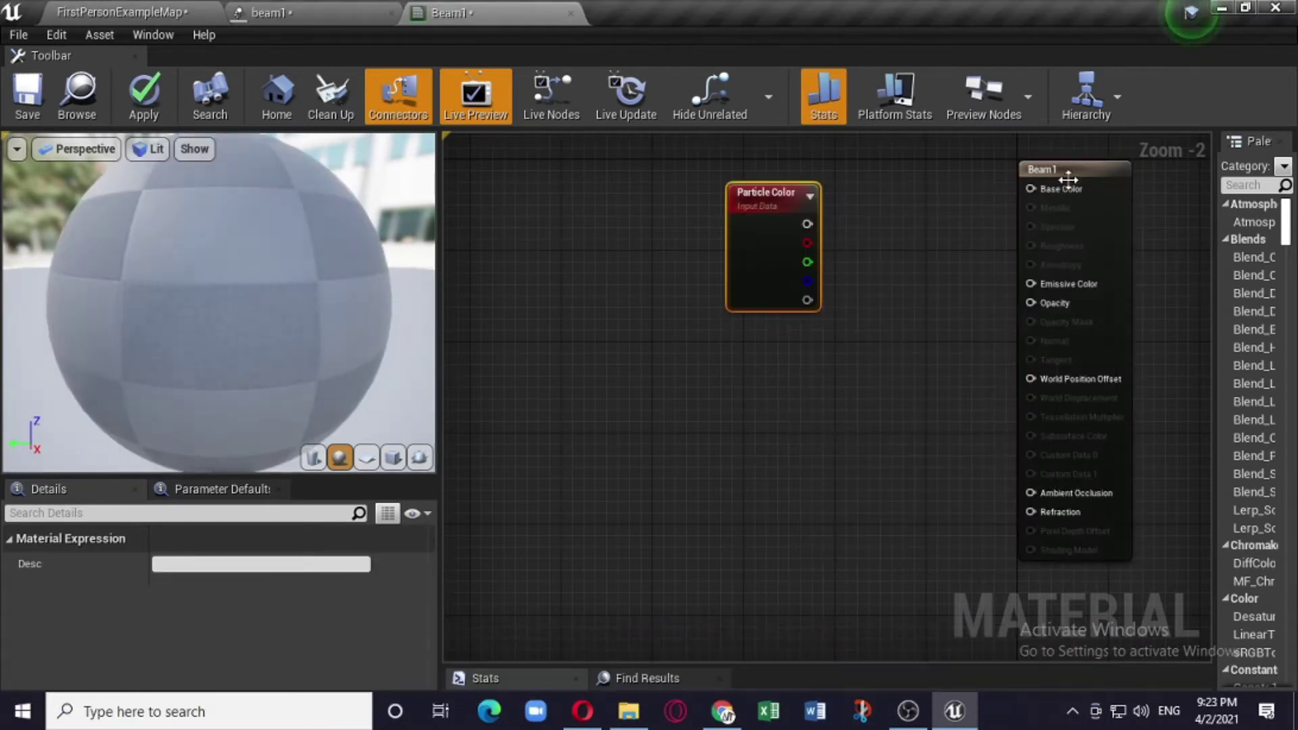
drag(1073, 167, 1075, 190)
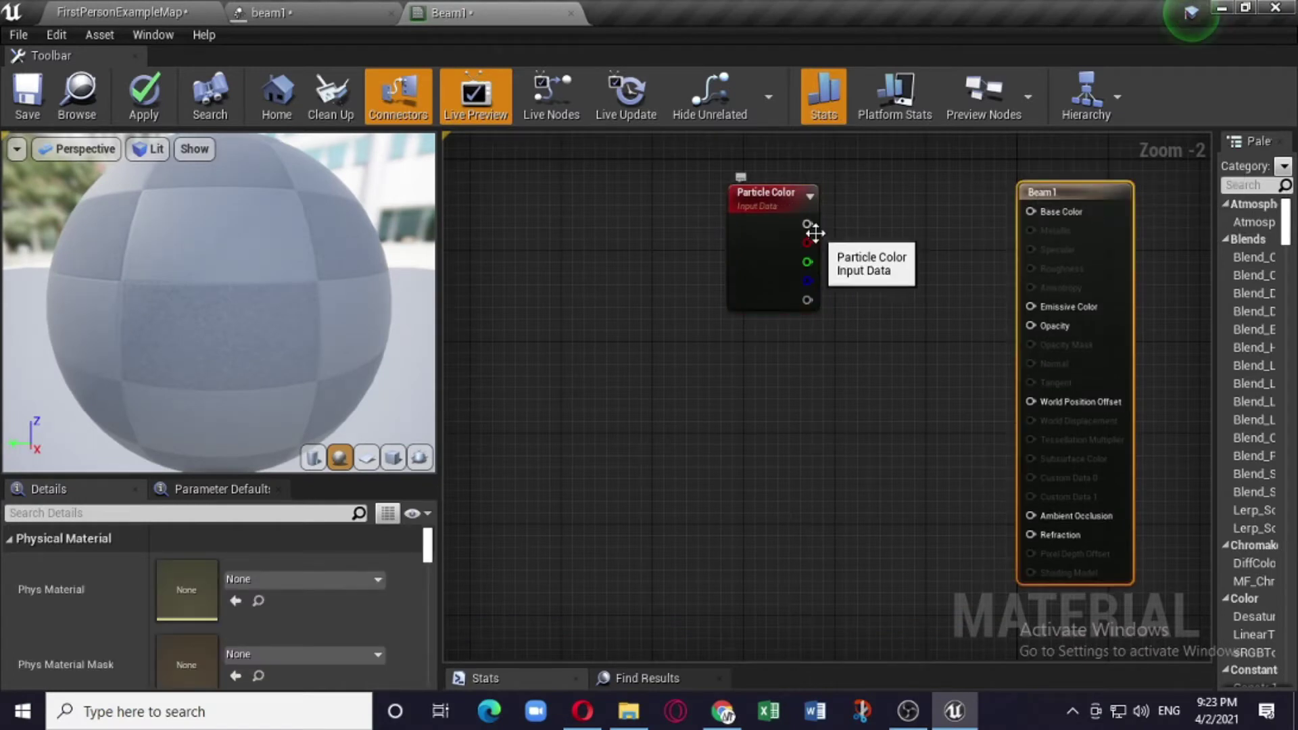
drag(807, 225, 1030, 306)
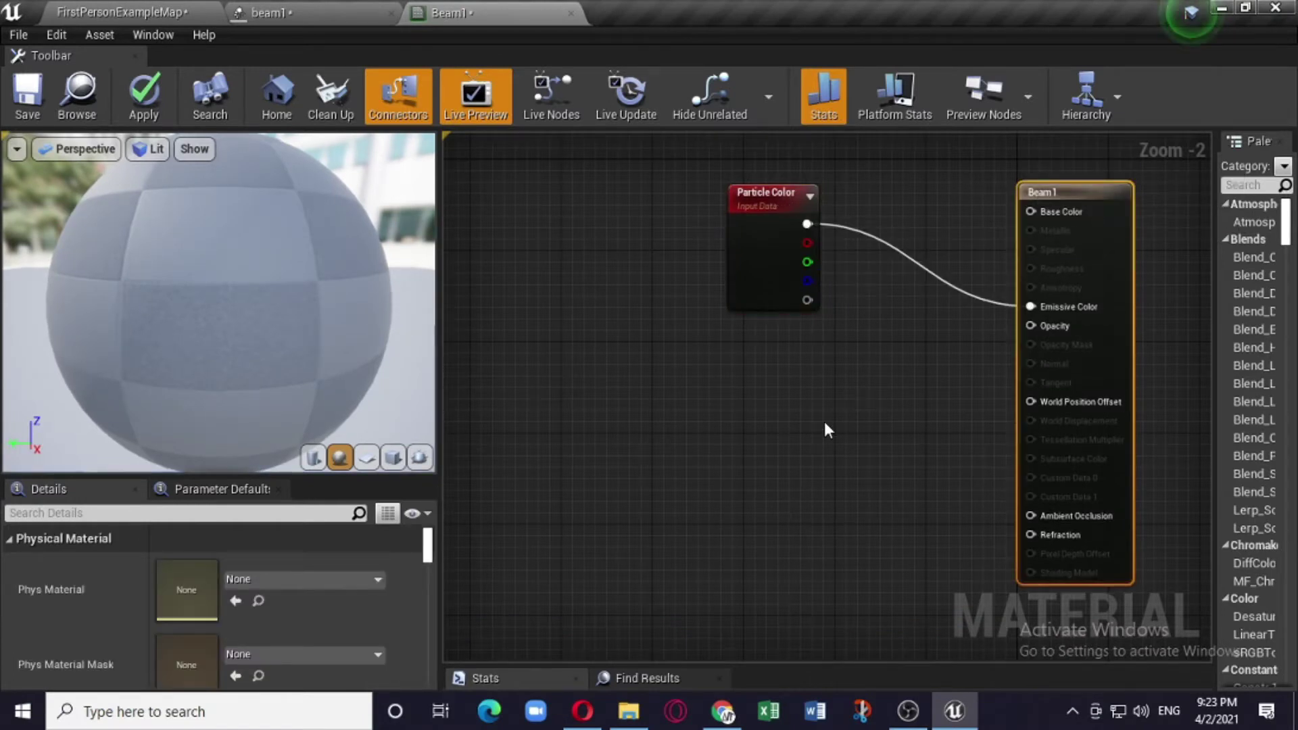
Add a RadialGradientExponential node to the graph and place it below and beside the Particle Color node
right_click(609, 390)
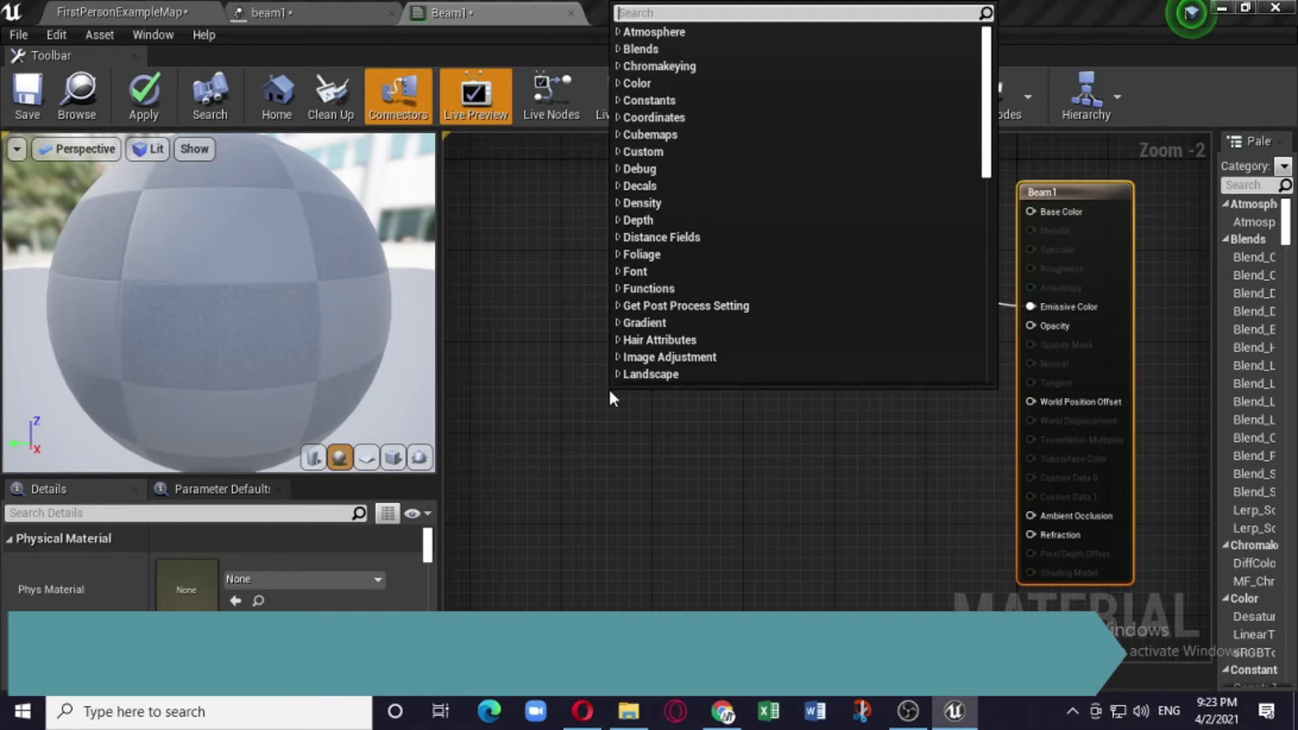
text(rad)
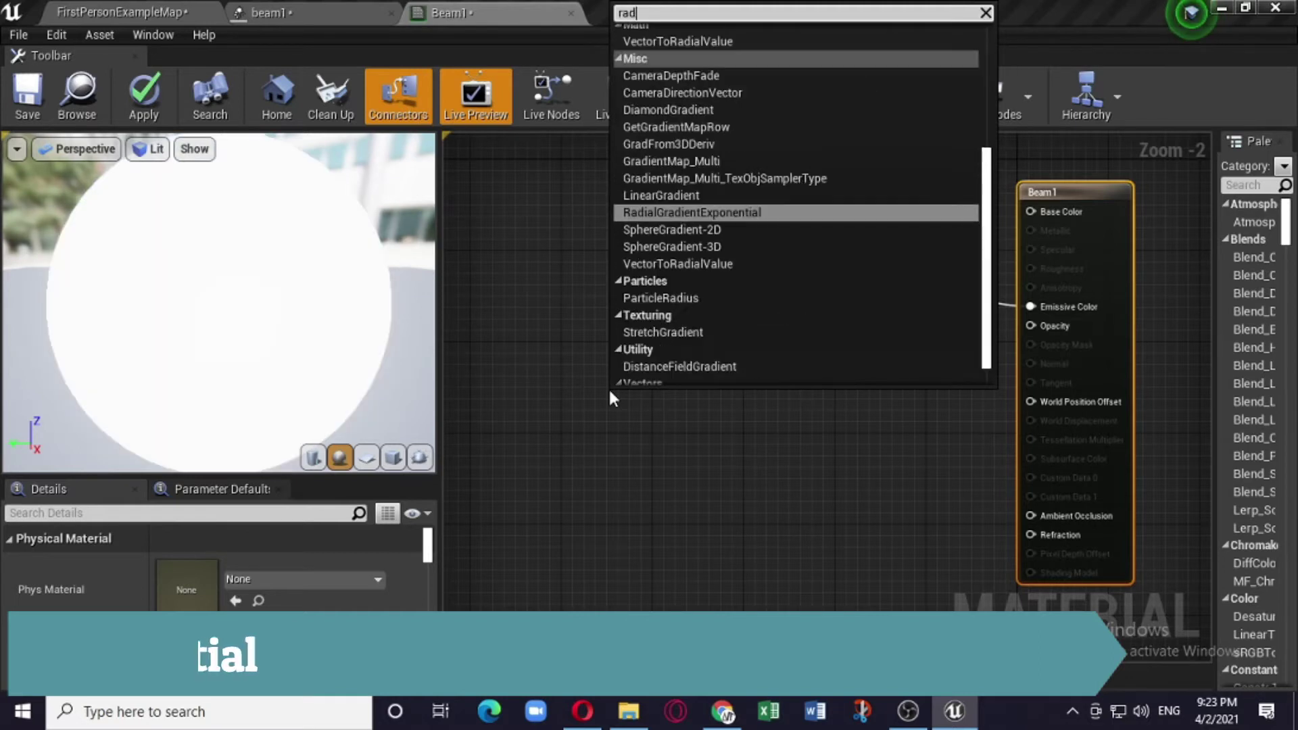
click(698, 211)
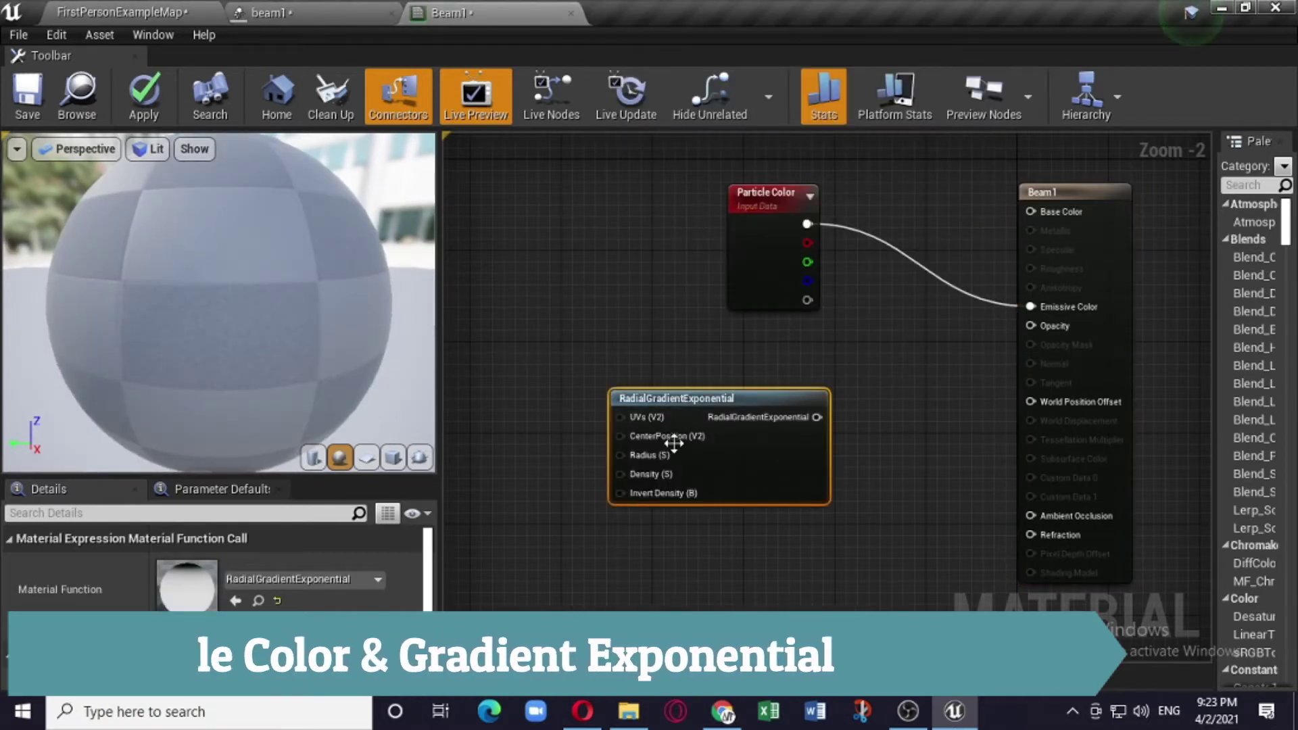
drag(748, 398, 644, 386)
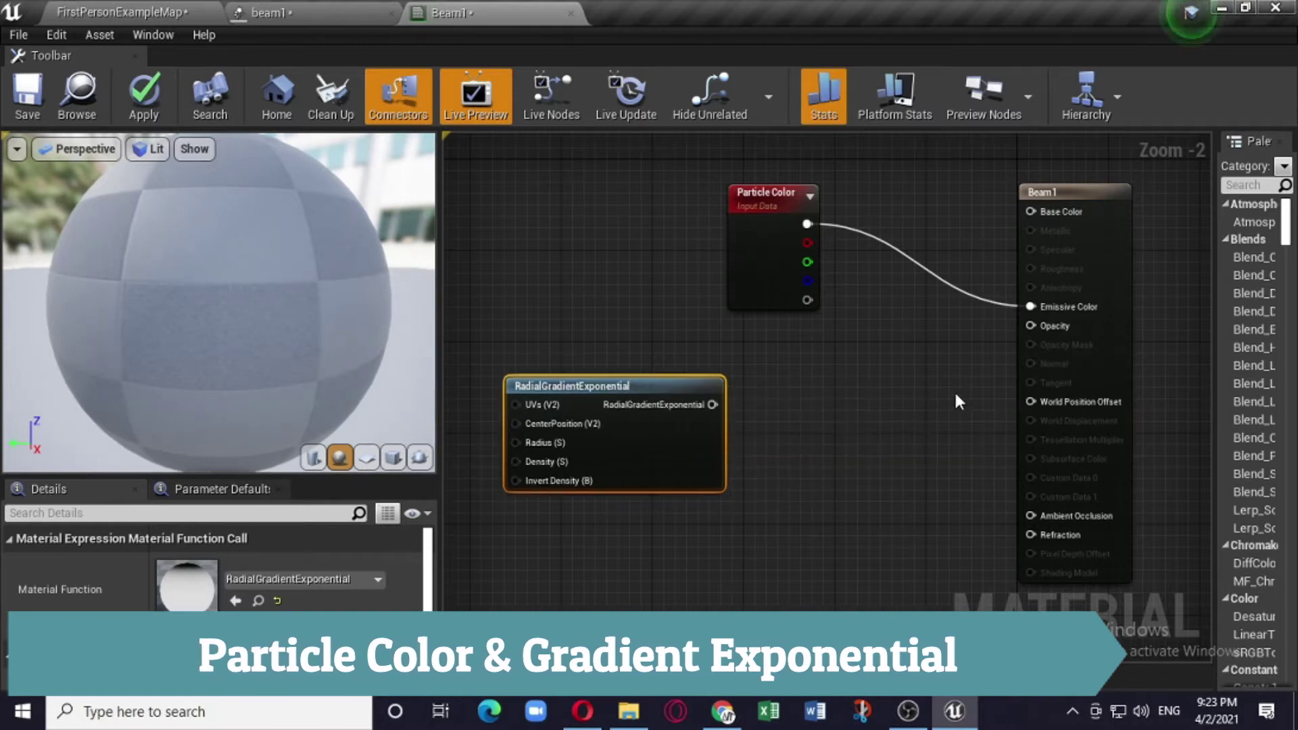
Add a Multiply node to the graph and connect its output to the material's Opacity
right_click(822, 404)
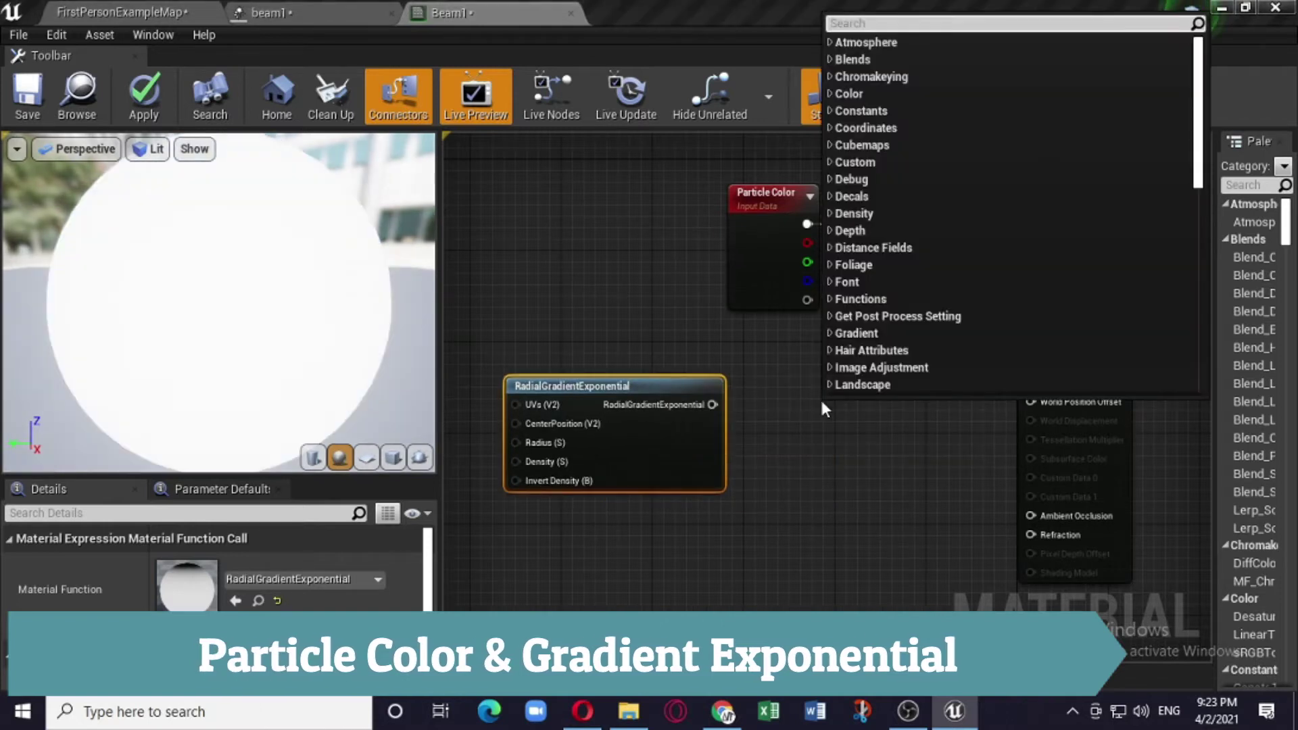
text(mau)
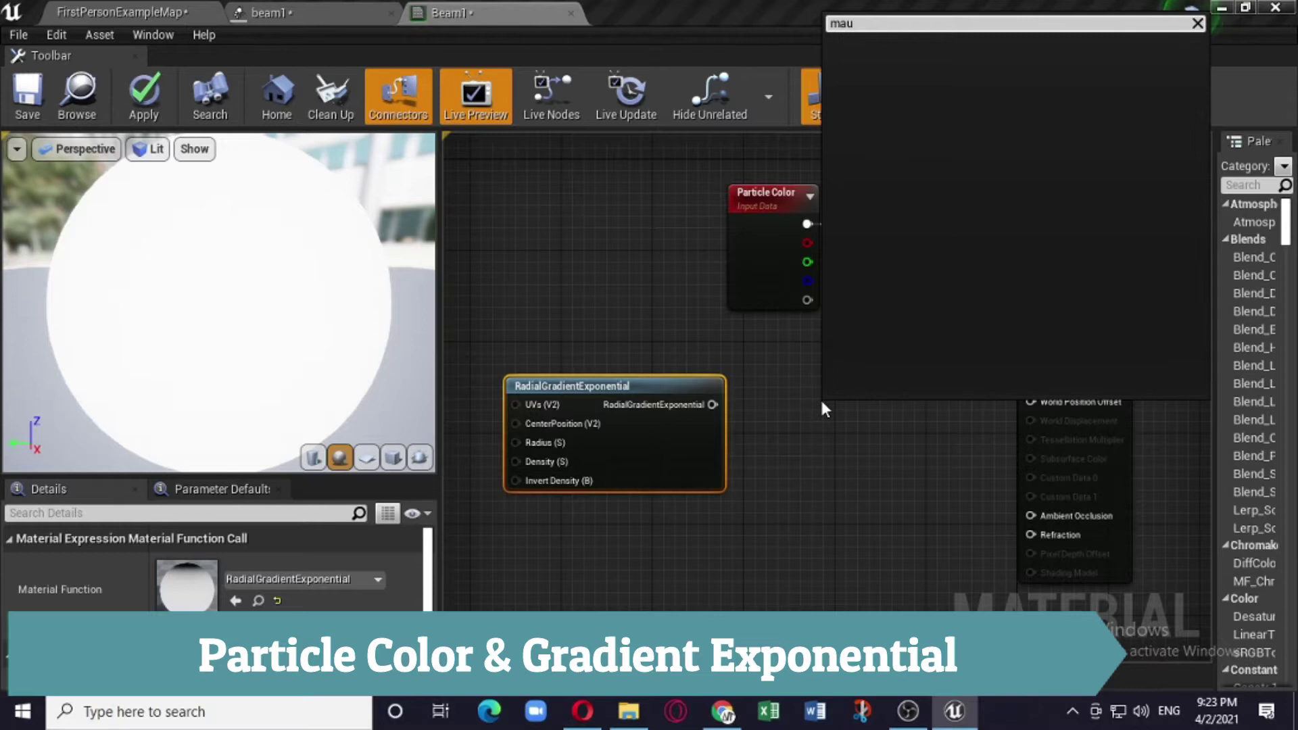
key(BackSpace)
key(BackSpace)
text(ul)
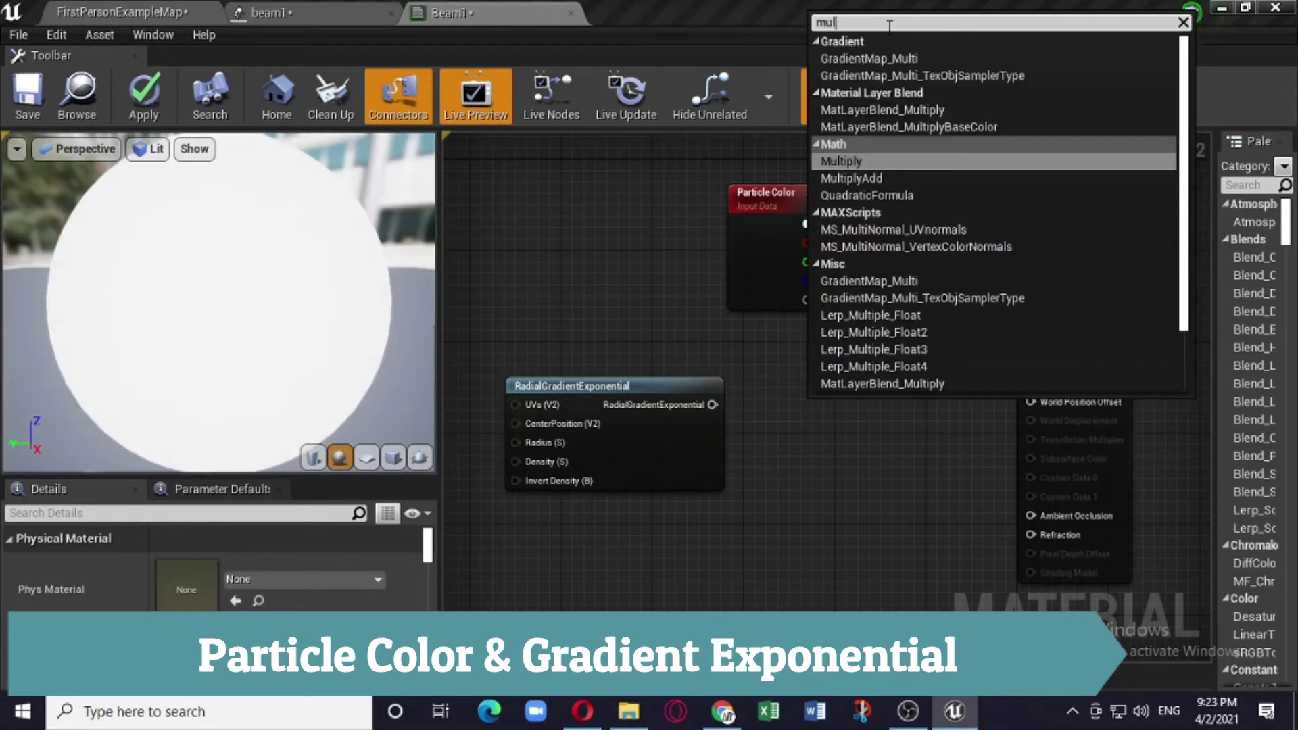
click(897, 165)
drag(865, 404, 1032, 328)
Connect Particle Color's alpha output to Multiply input A and the RadialGradientExponential output to input B
drag(807, 299, 876, 366)
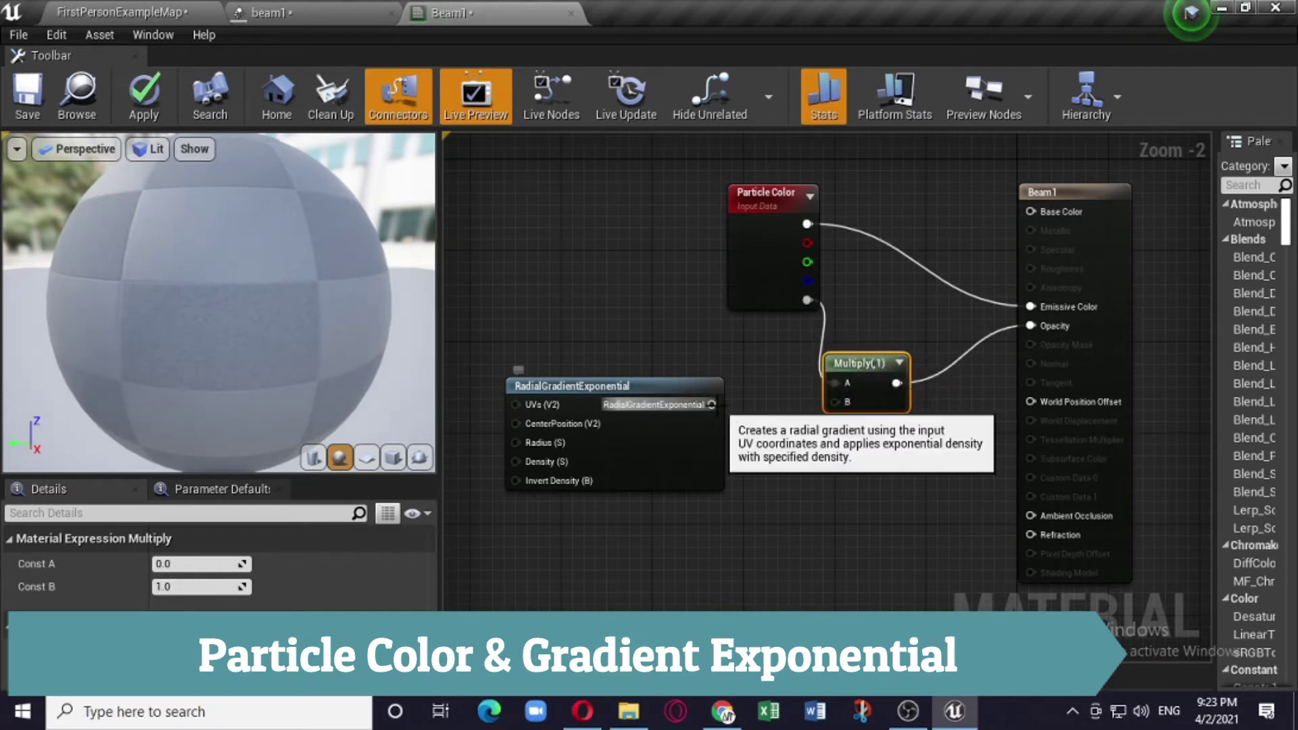
drag(713, 404, 842, 401)
drag(669, 399, 723, 408)
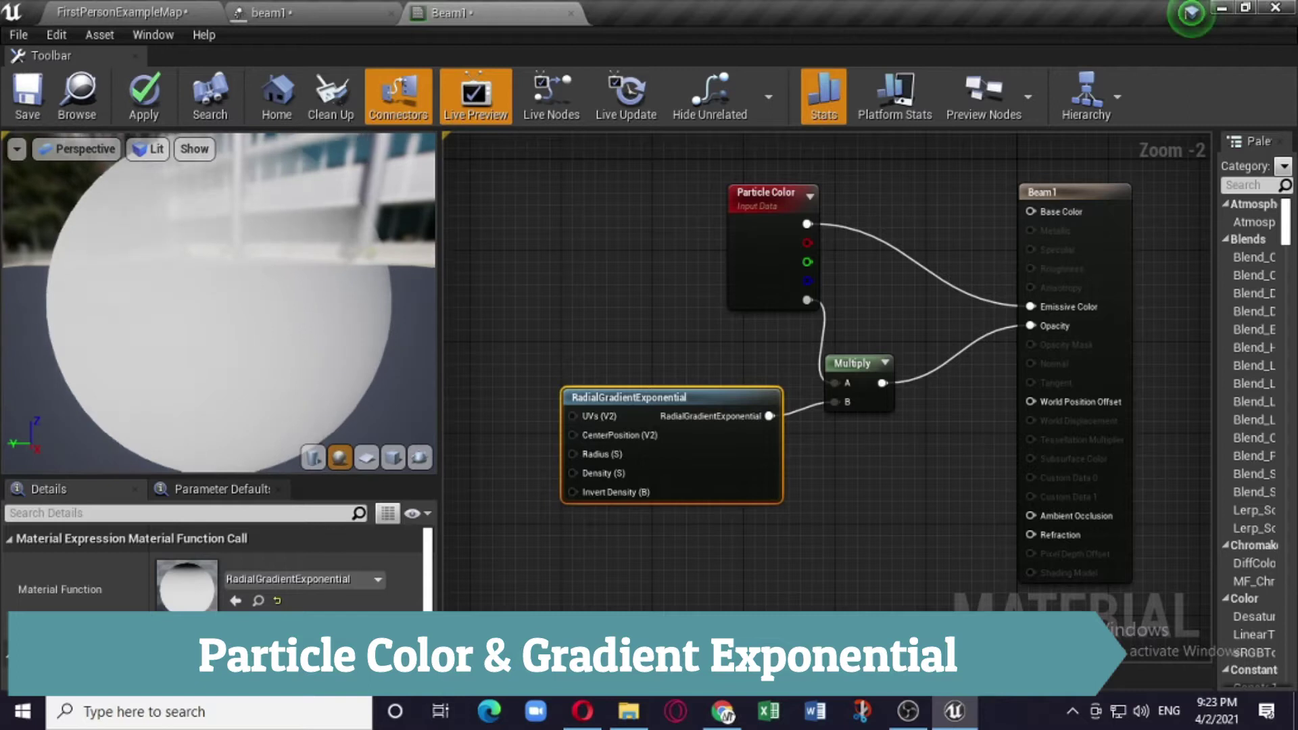
Inspect the sphere preview of the Beam1 material from other angles and save the material
scroll(263, 261, down, 5)
drag(263, 261, 358, 291)
drag(132, 352, 302, 245)
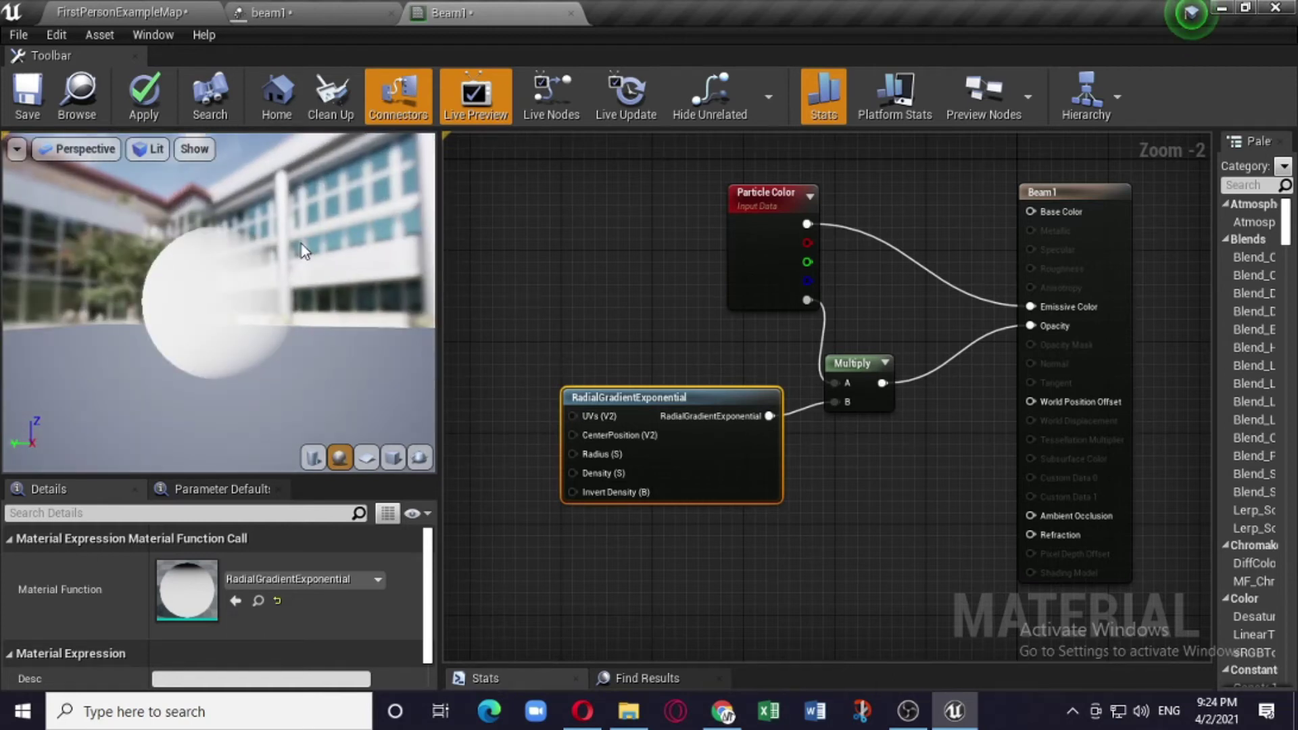
click(27, 95)
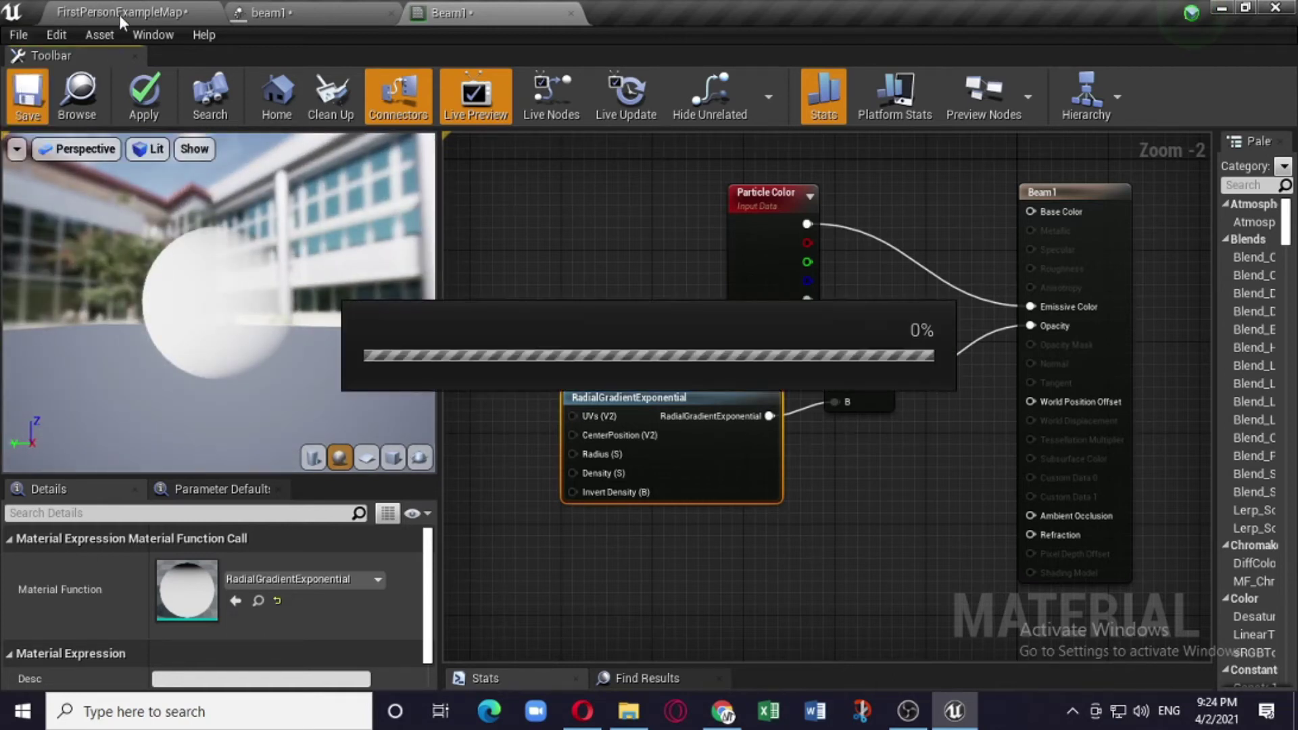
Assign the Beam1 material to the fourth particle emitter in the Required settings of the beam1 particle system
click(327, 10)
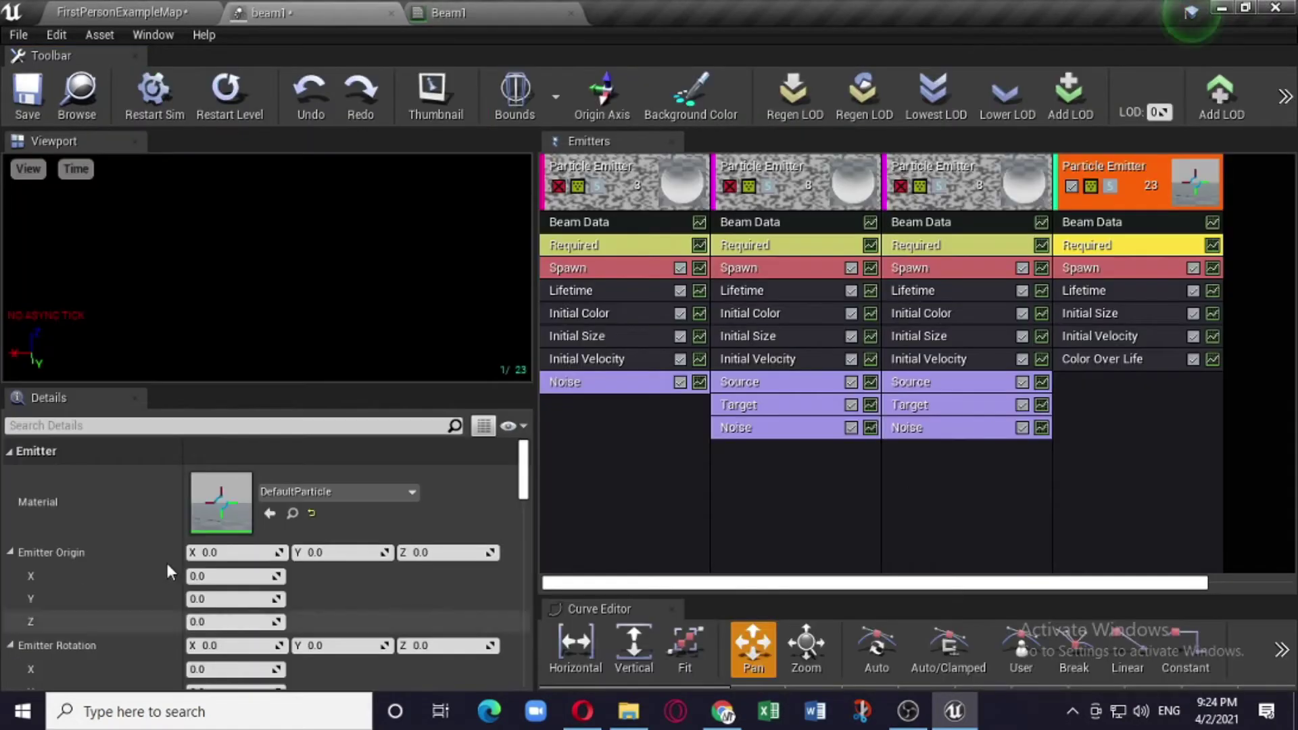
click(350, 493)
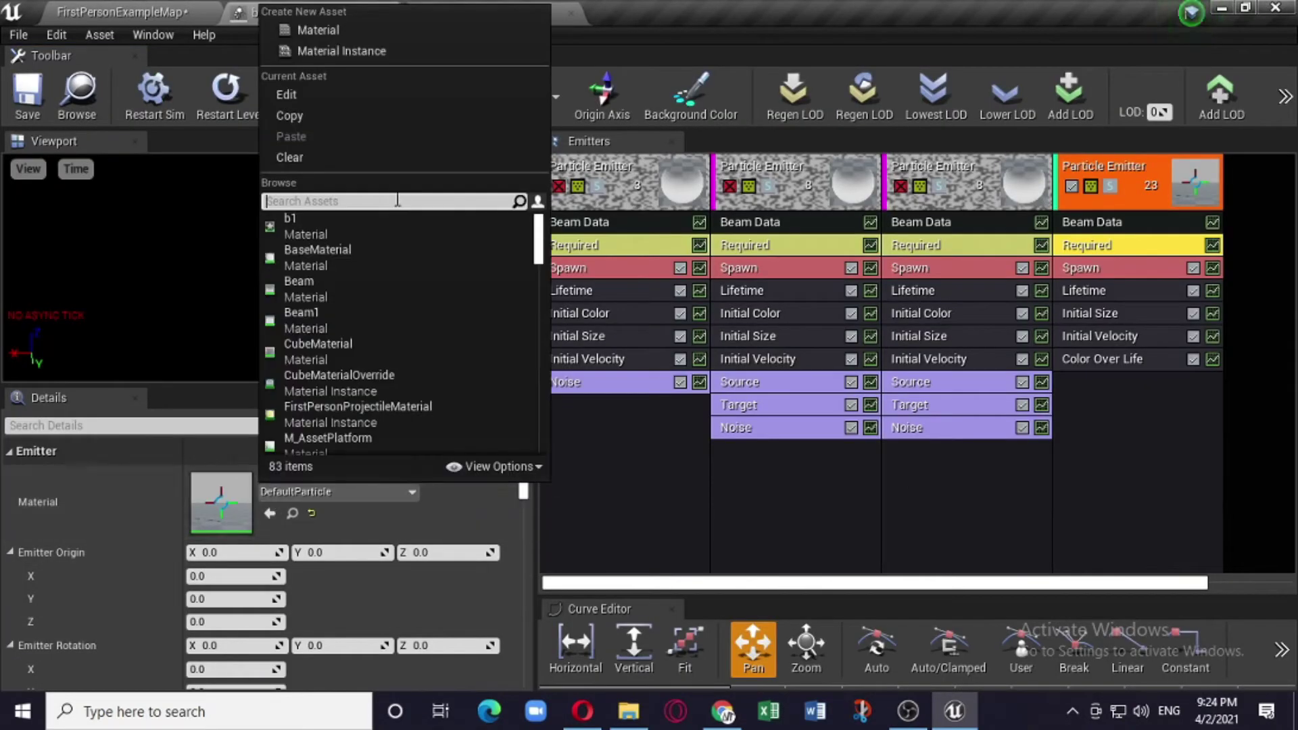
click(346, 311)
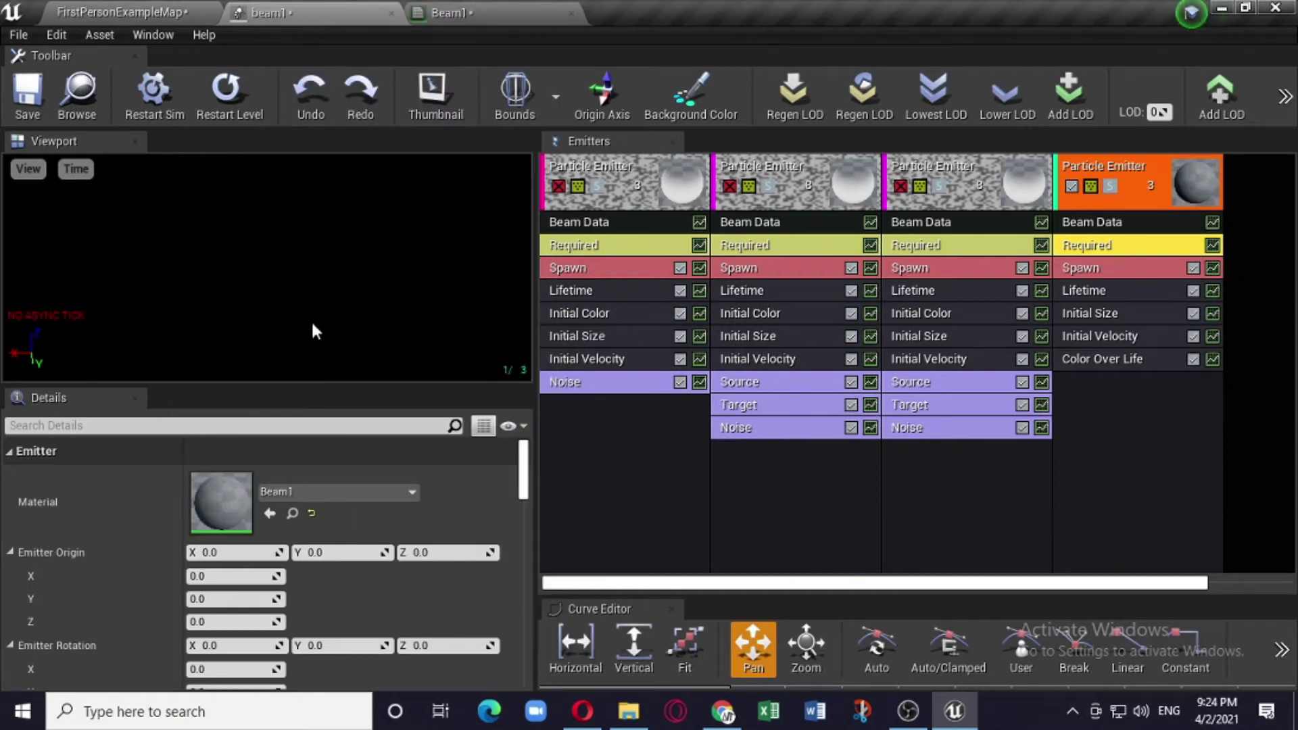
Examine the beam emitter up close in the FirstPersonExampleMap level
click(156, 14)
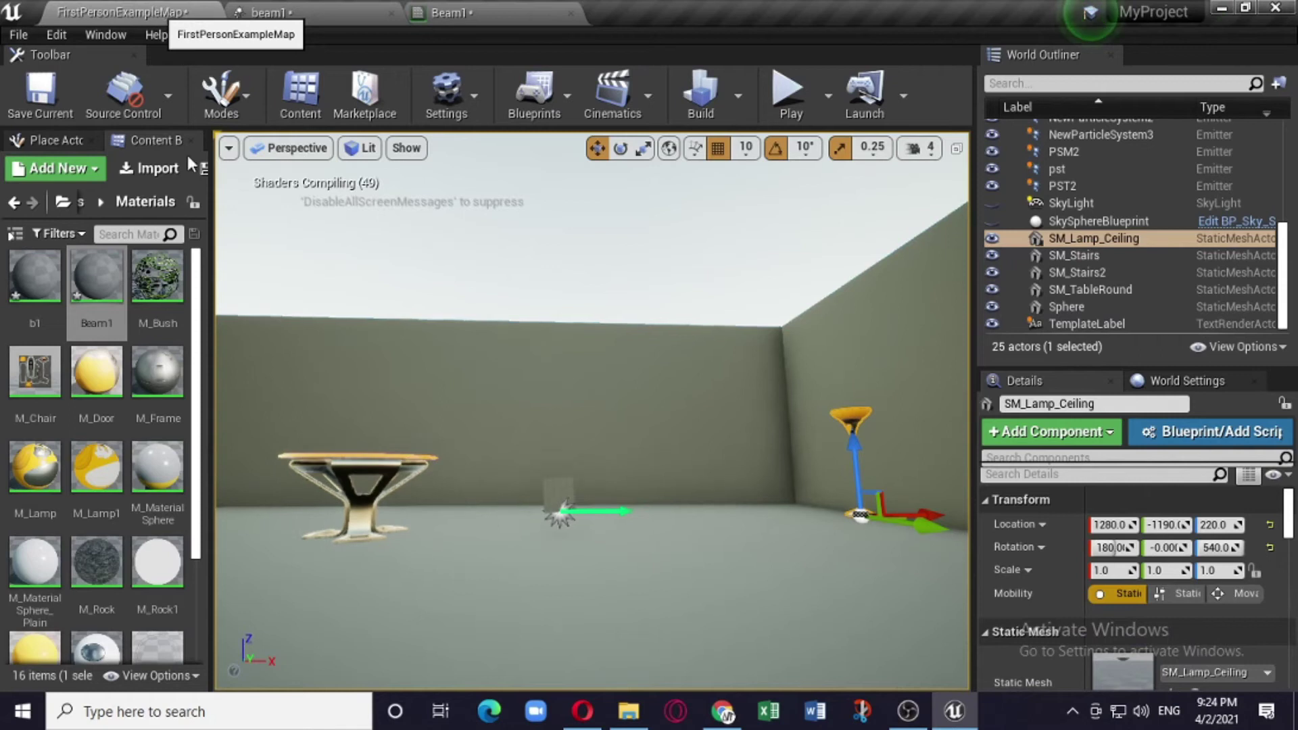
drag(524, 481, 512, 511)
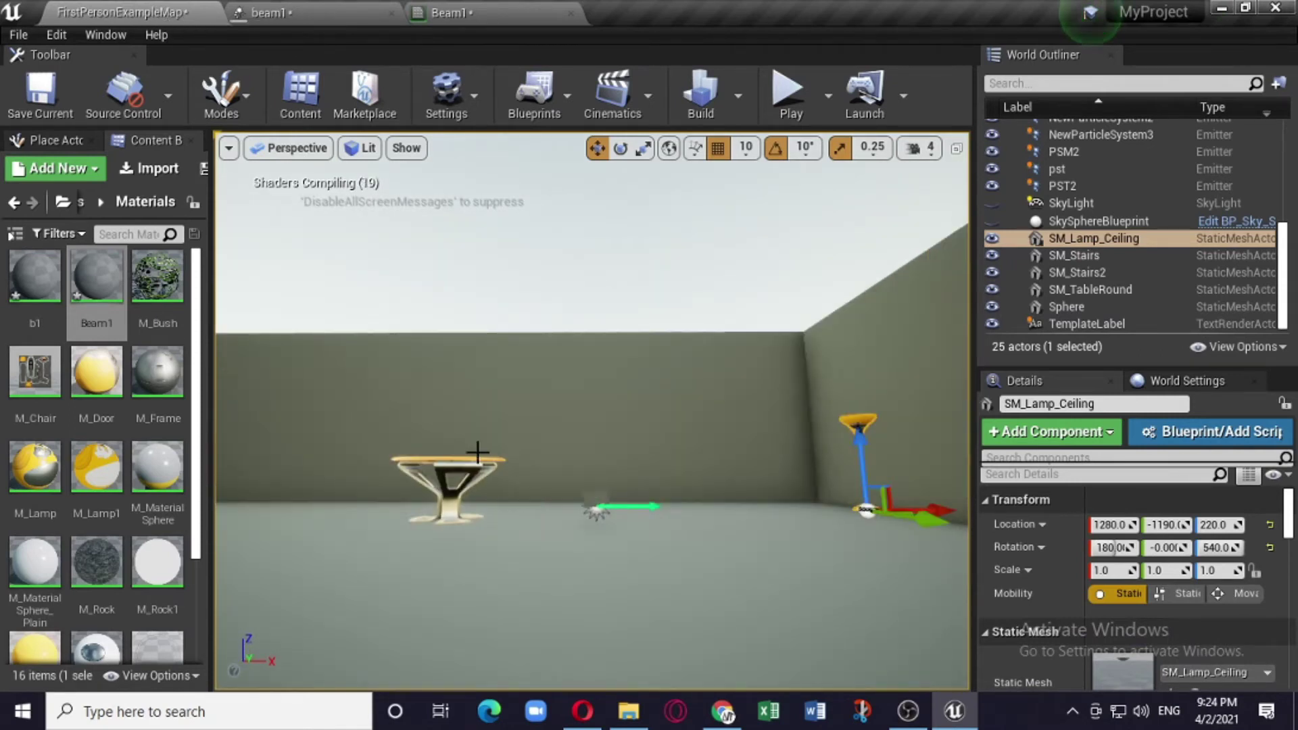
scroll(549, 495, up, 6)
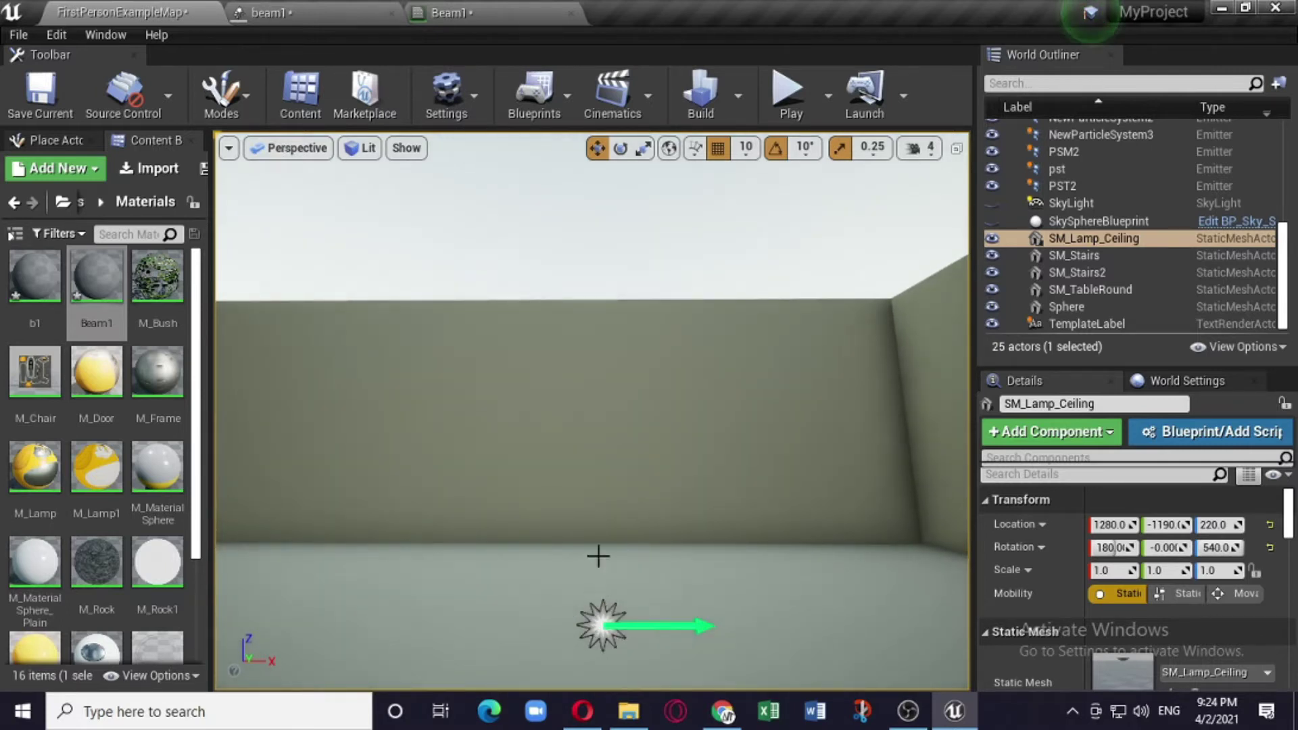
right_drag(551, 497, 547, 540)
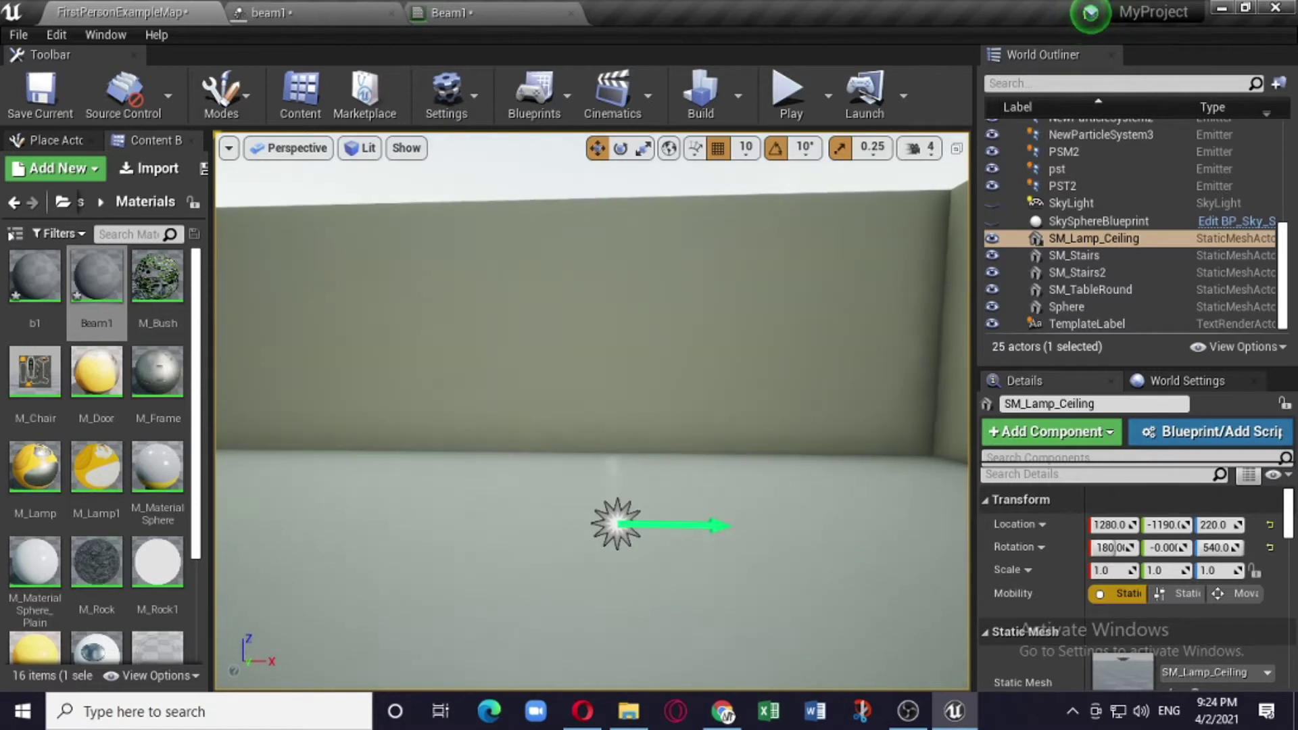
click(620, 492)
right_drag(621, 493, 576, 250)
key(Escape)
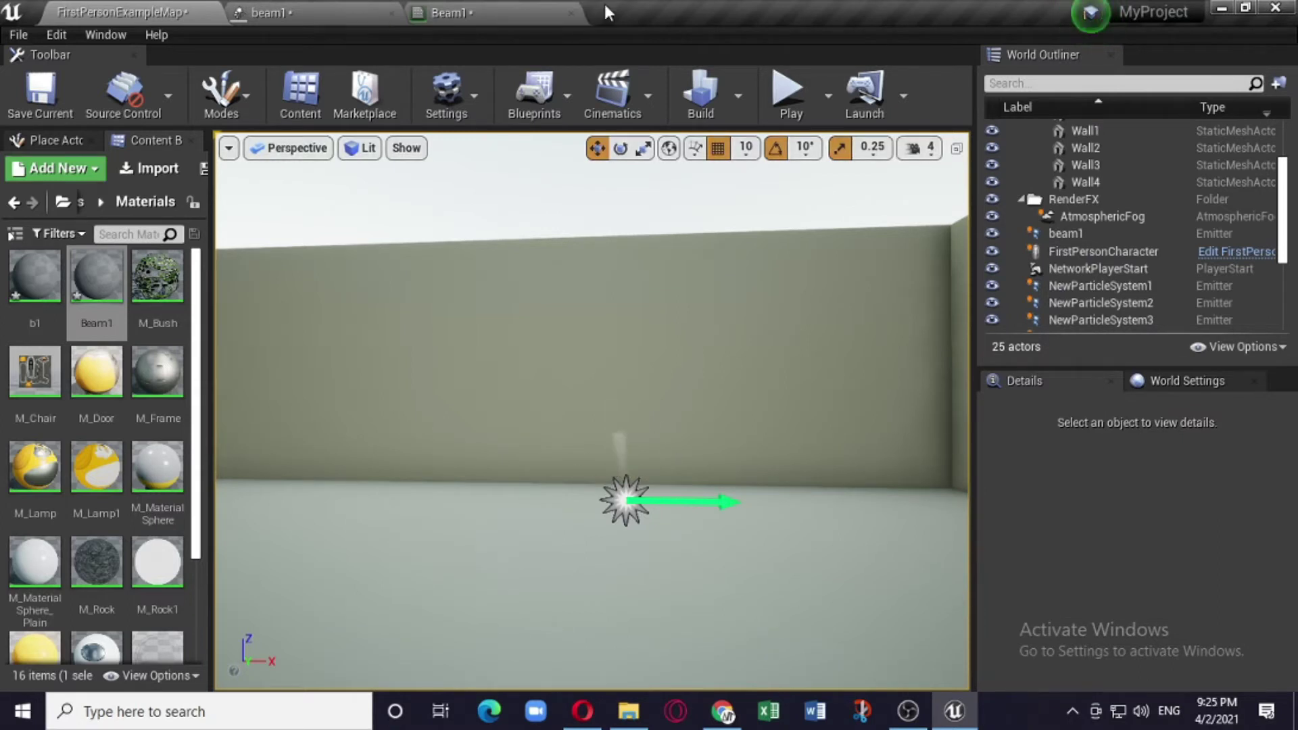
Close the Beam1 material editor and set the fourth emitter's Lifetime to a minimum of 3 and a maximum of 5
click(513, 13)
click(571, 13)
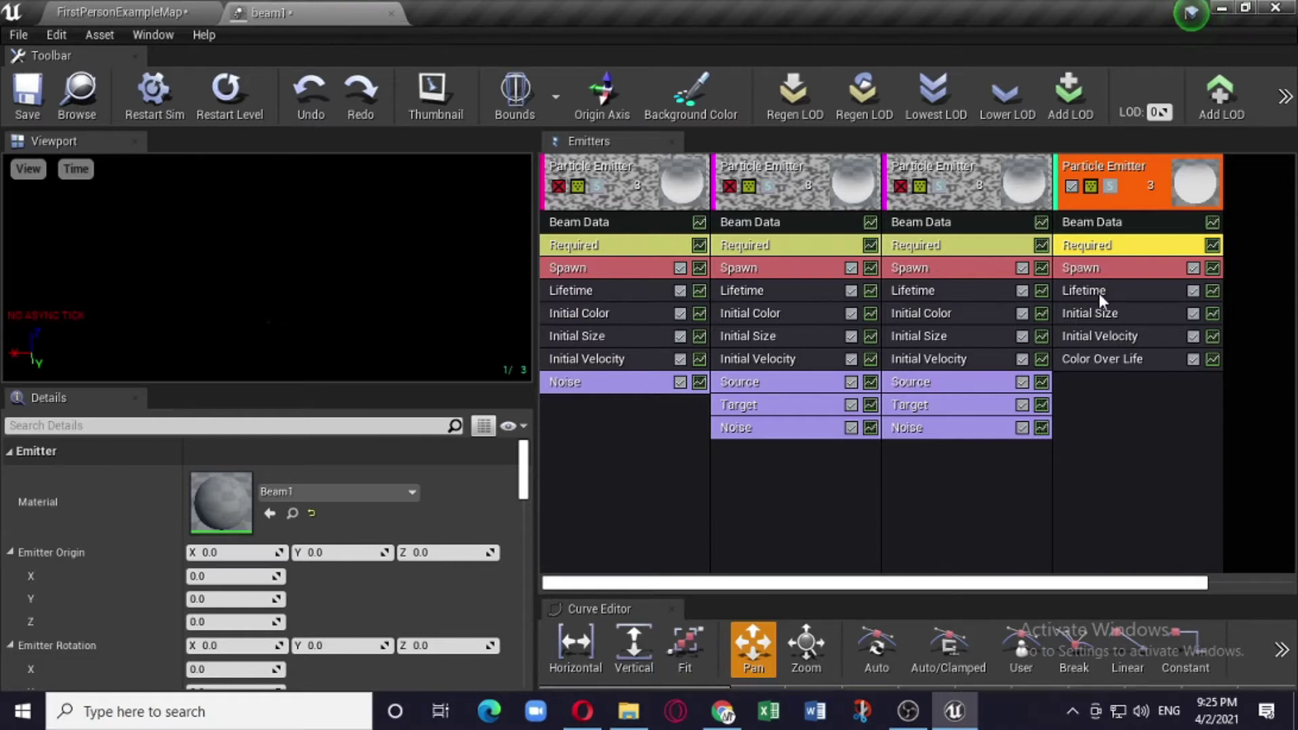
click(1124, 290)
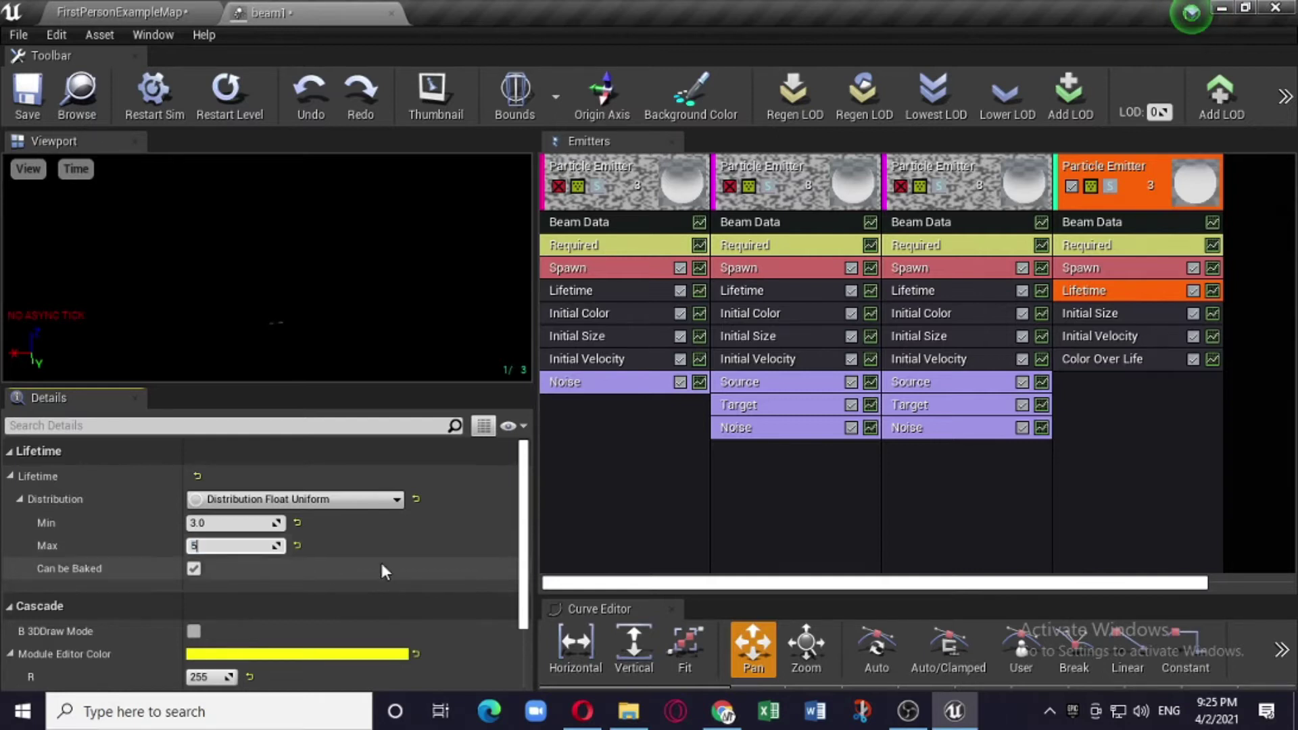
Set the fourth emitter's Initial Size maximum and minimum to 5 on the X, Y and Z axes
click(1135, 306)
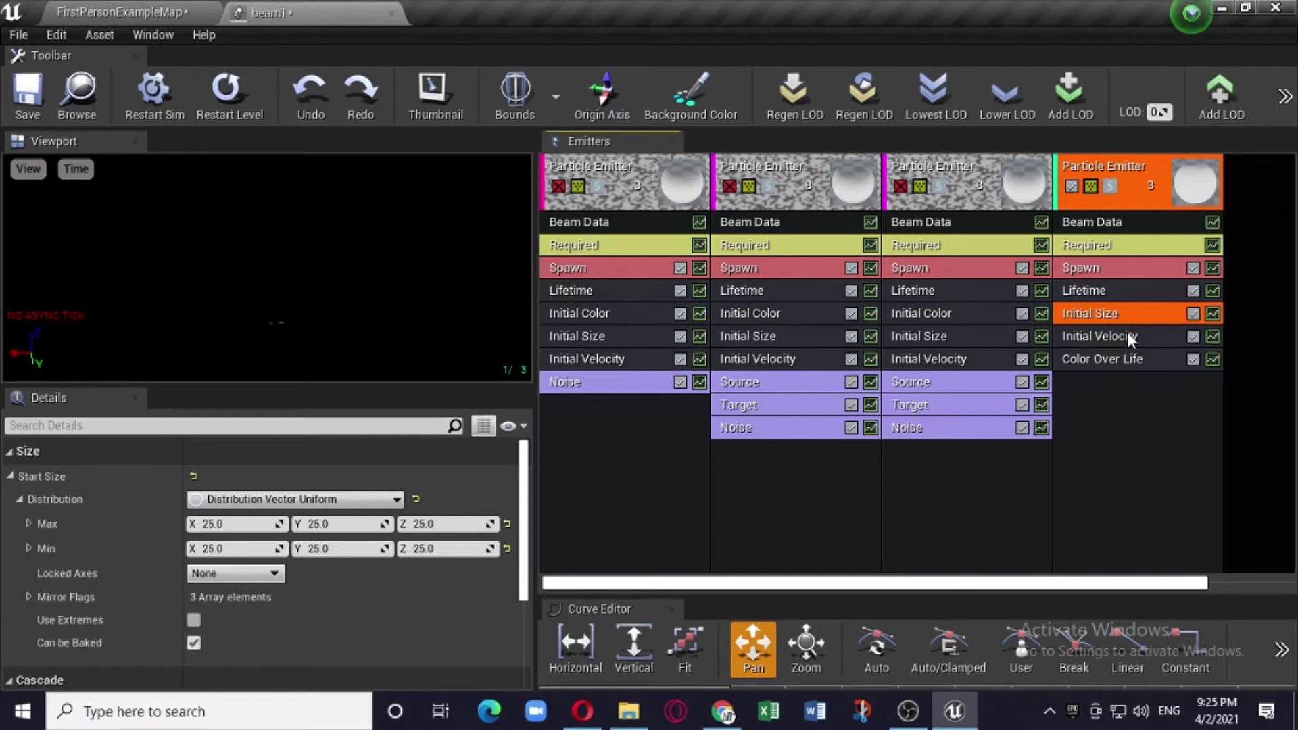
click(232, 525)
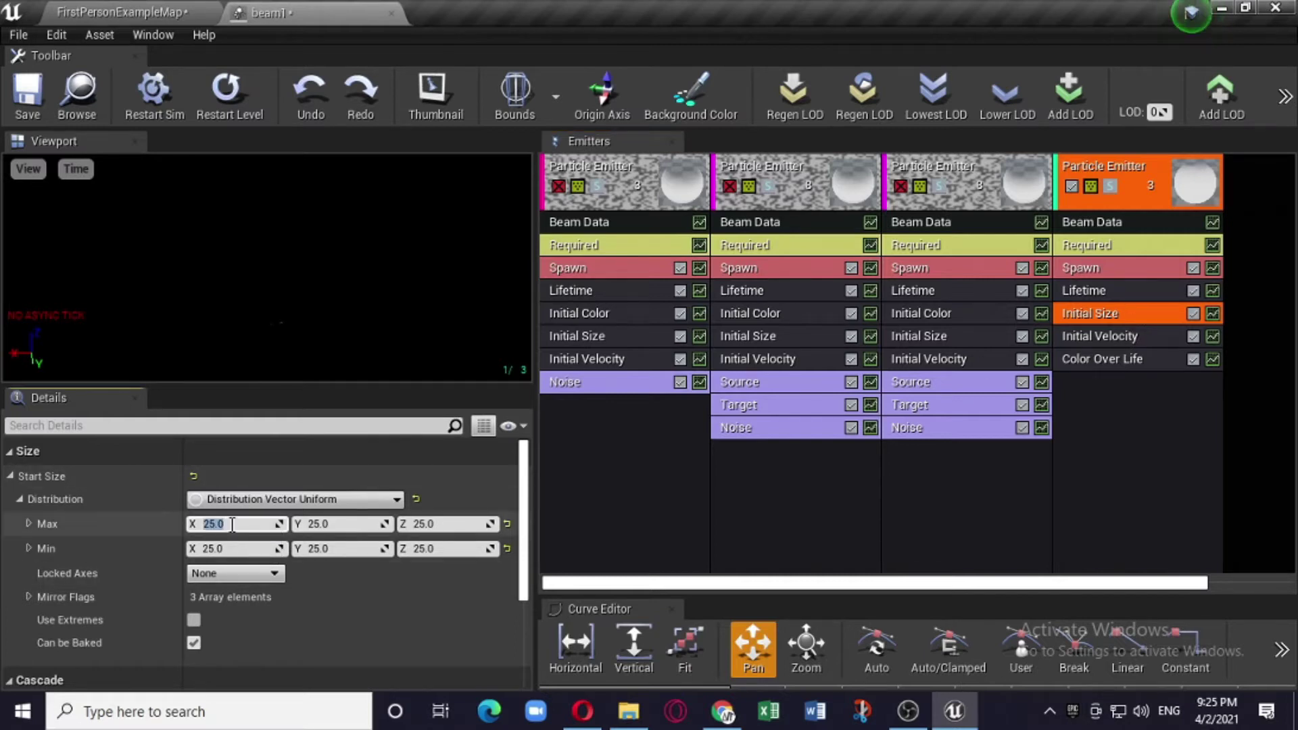
text(2)
key(Return)
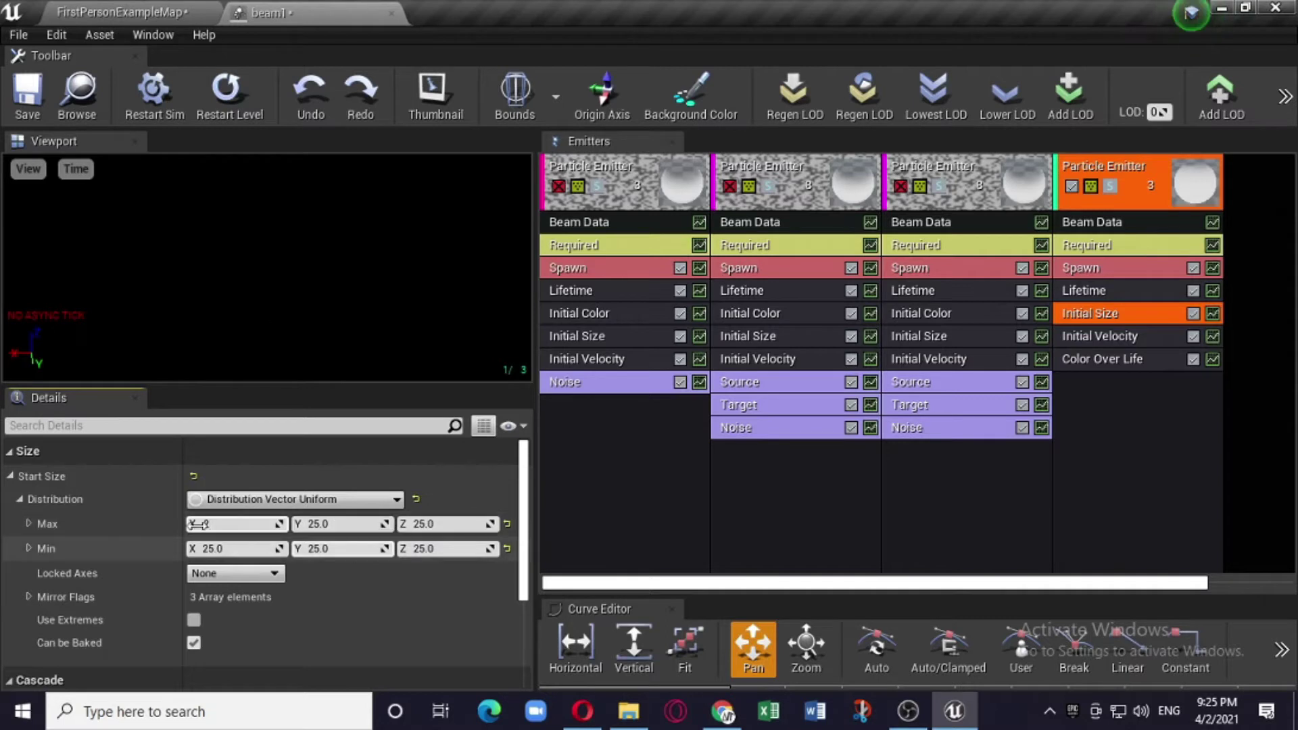
drag(225, 525, 150, 529)
text(5)
key(Return)
click(344, 524)
text(5)
click(465, 522)
click(238, 549)
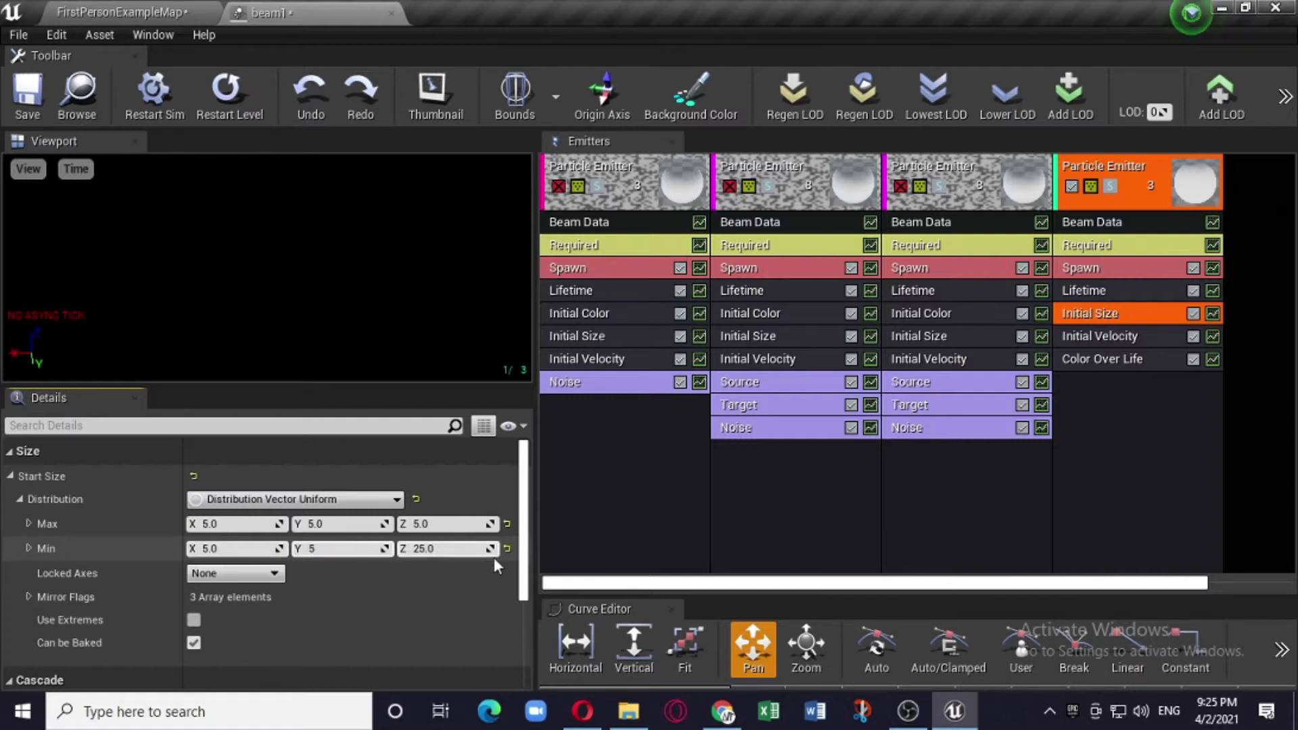
click(467, 550)
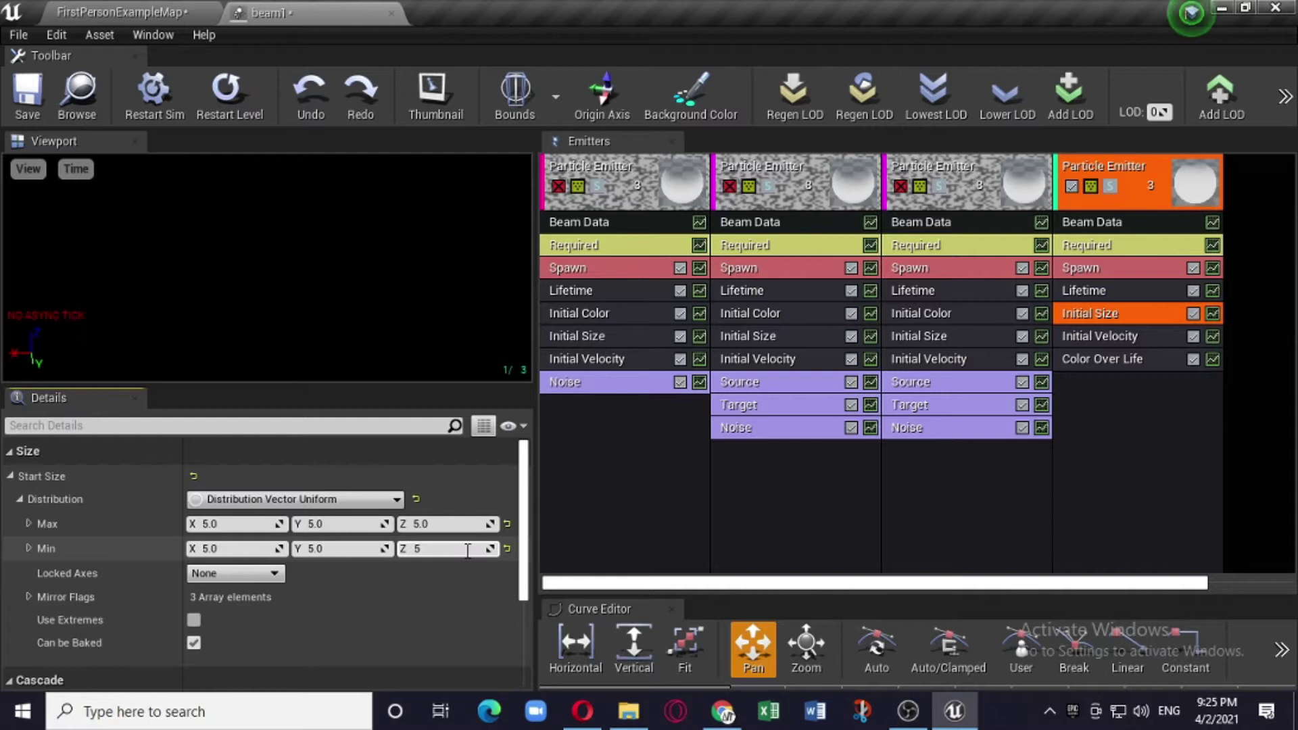
Replace the fourth emitter's Color Over Life module with an Initial Color module
click(1109, 356)
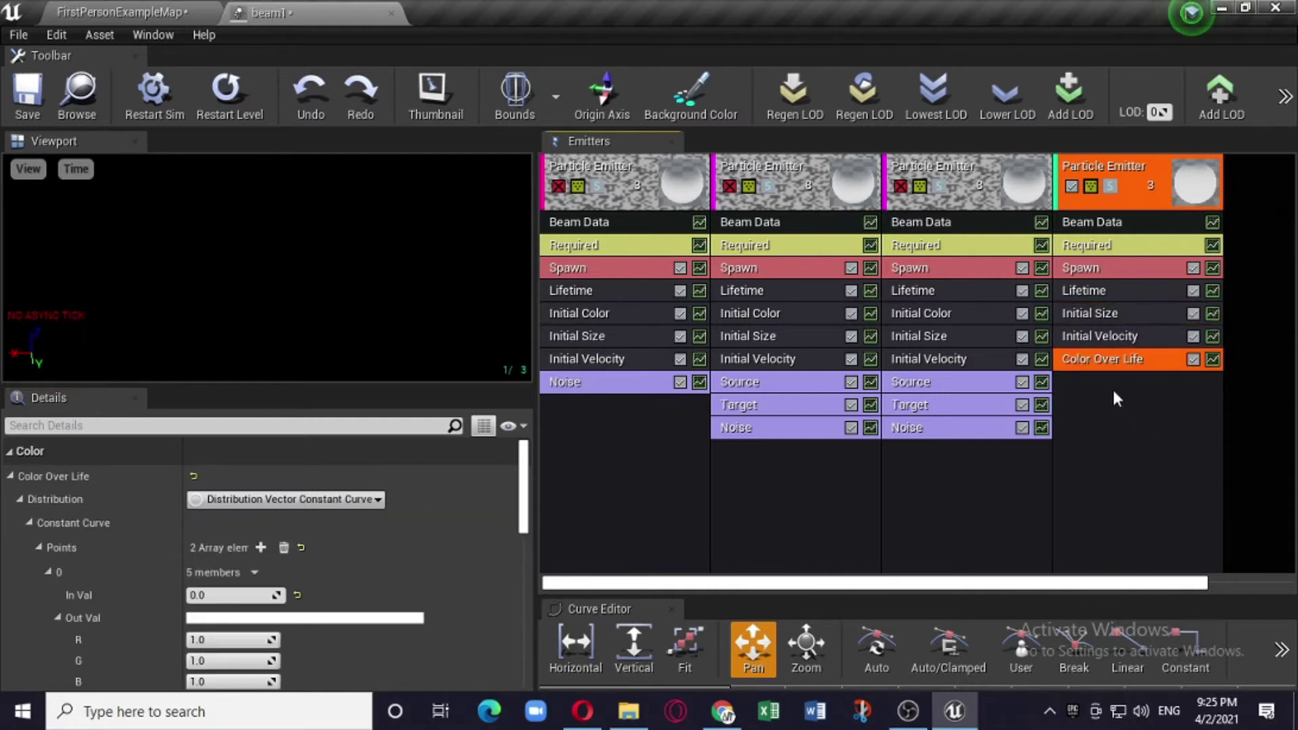
right_click(1113, 387)
mouse_move(1161, 396)
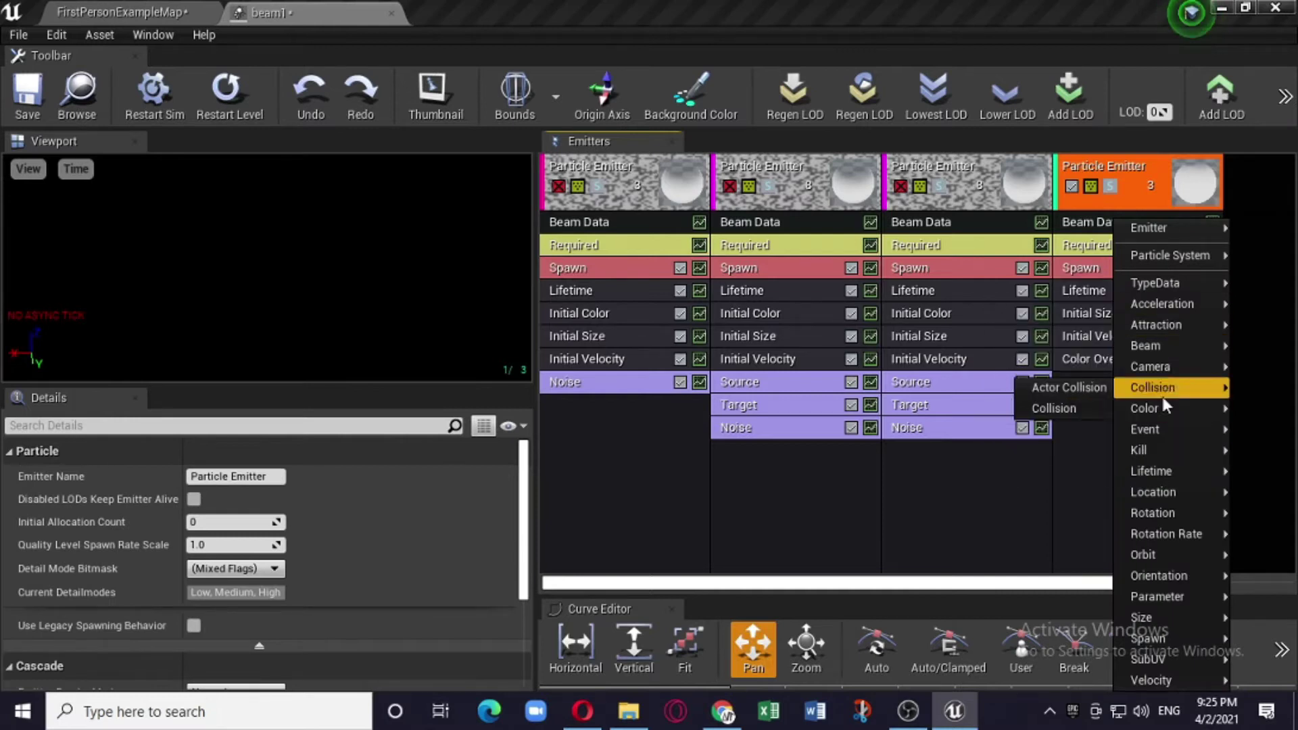
click(1074, 400)
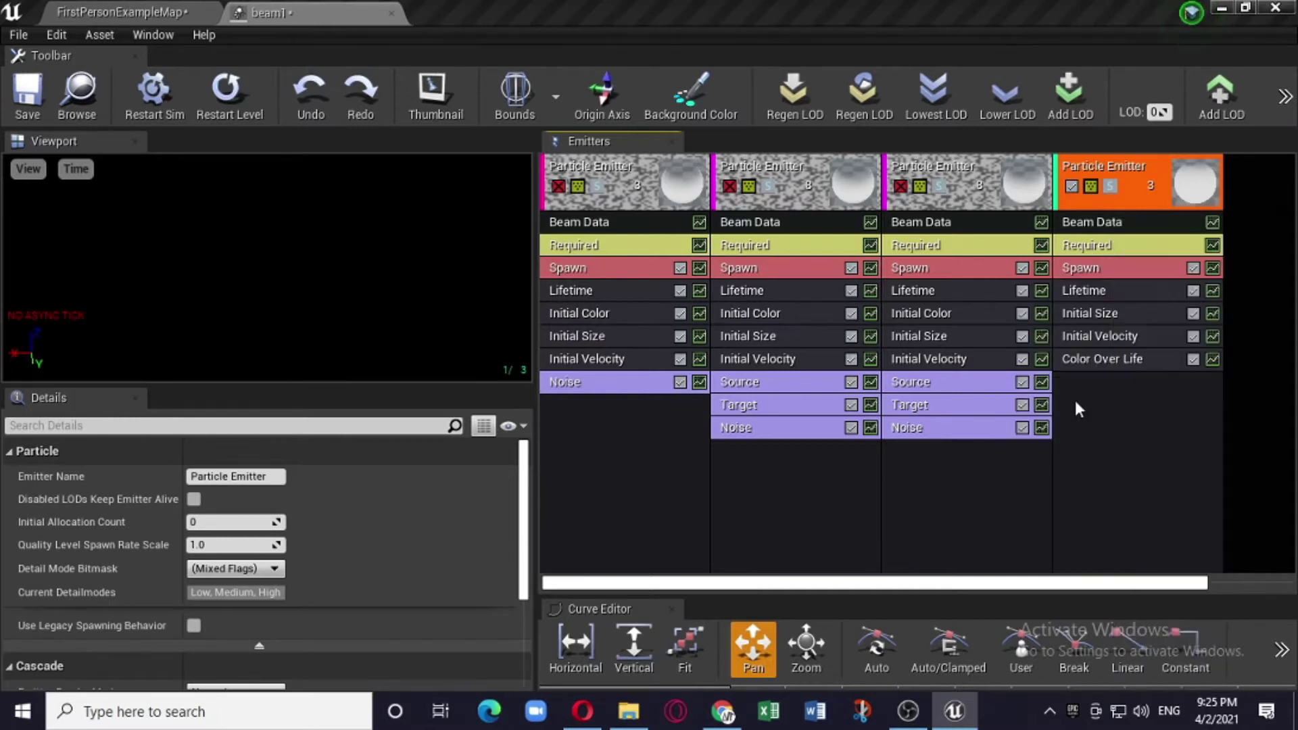
right_click(1150, 353)
click(1189, 360)
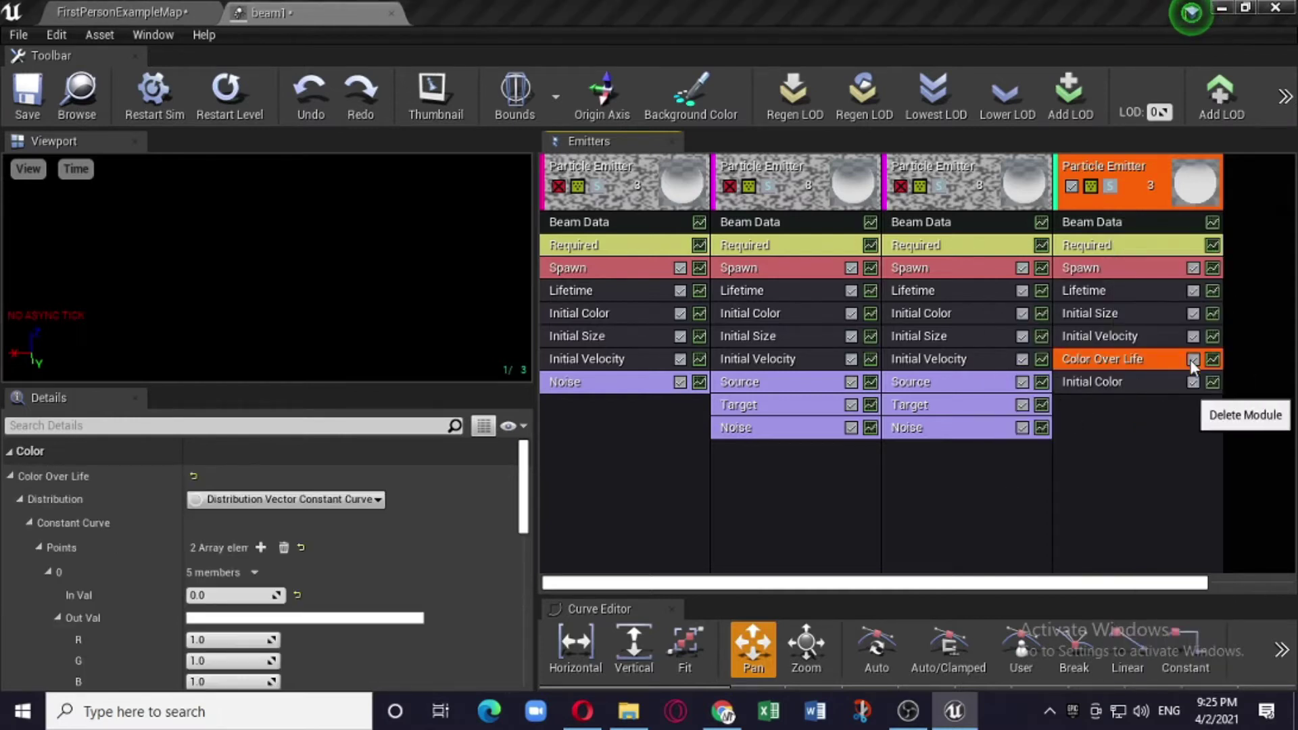
Set the fourth emitter's Initial Color to pinkish red (R 1.0, G 0.025666, B 0.125328) and check the beam in the level
click(1121, 358)
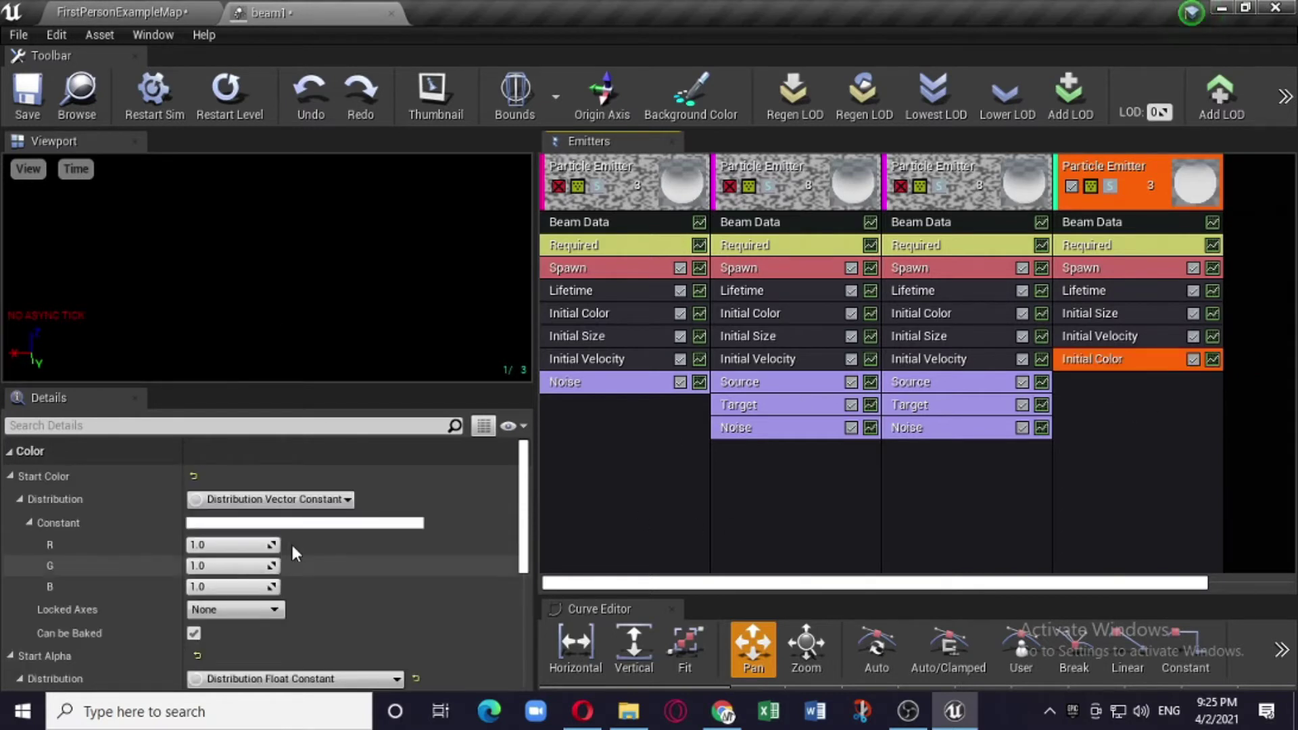
click(316, 525)
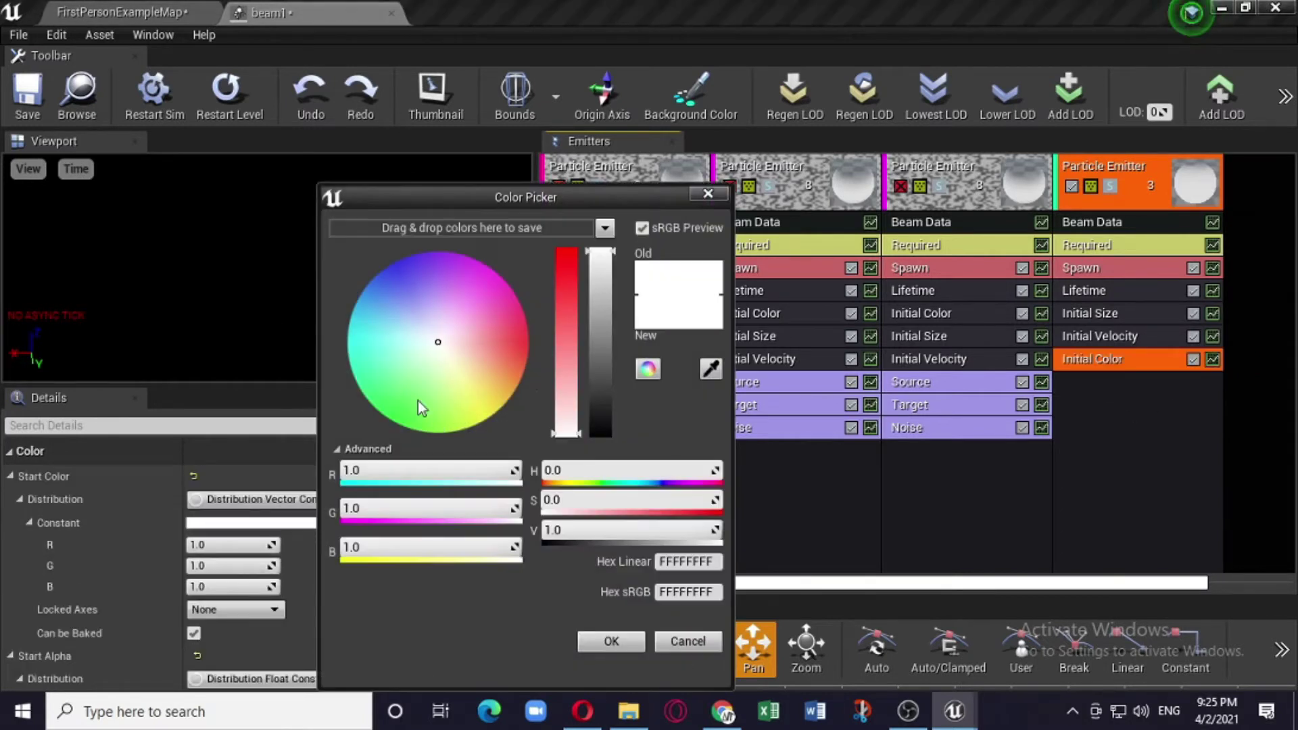
click(526, 333)
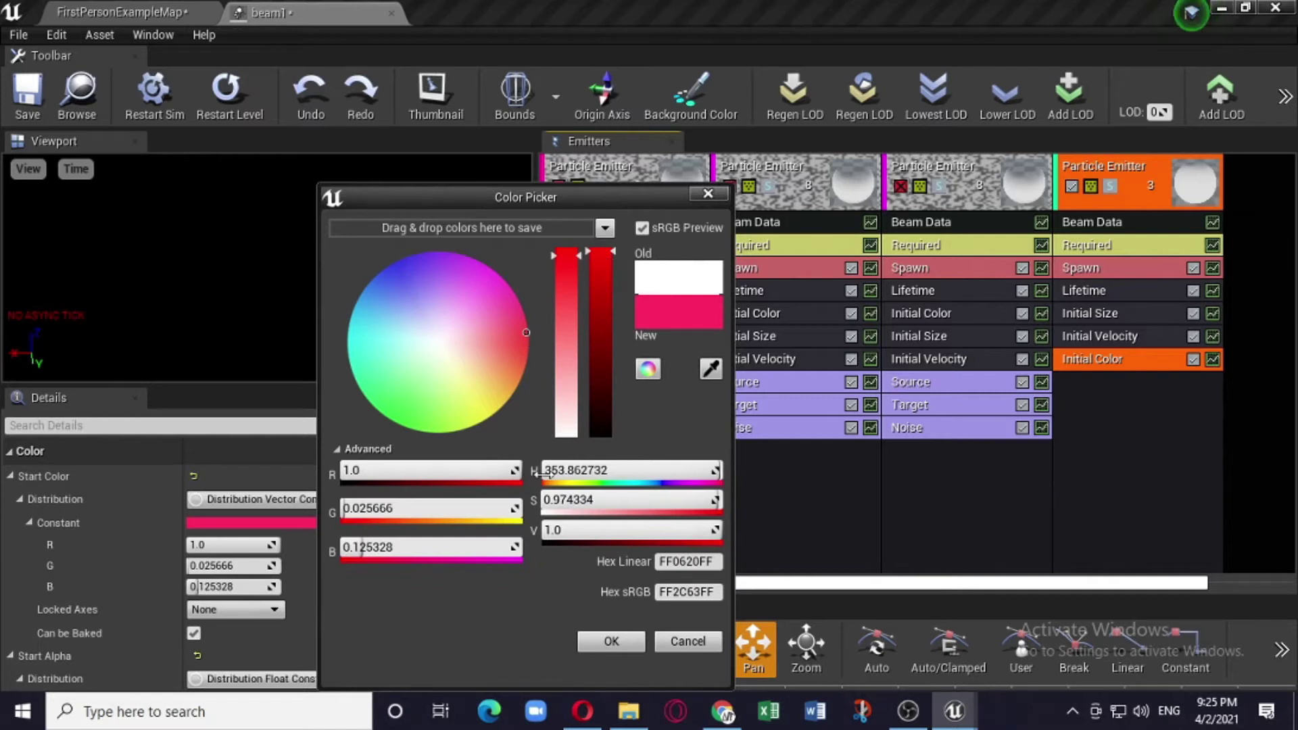
click(622, 647)
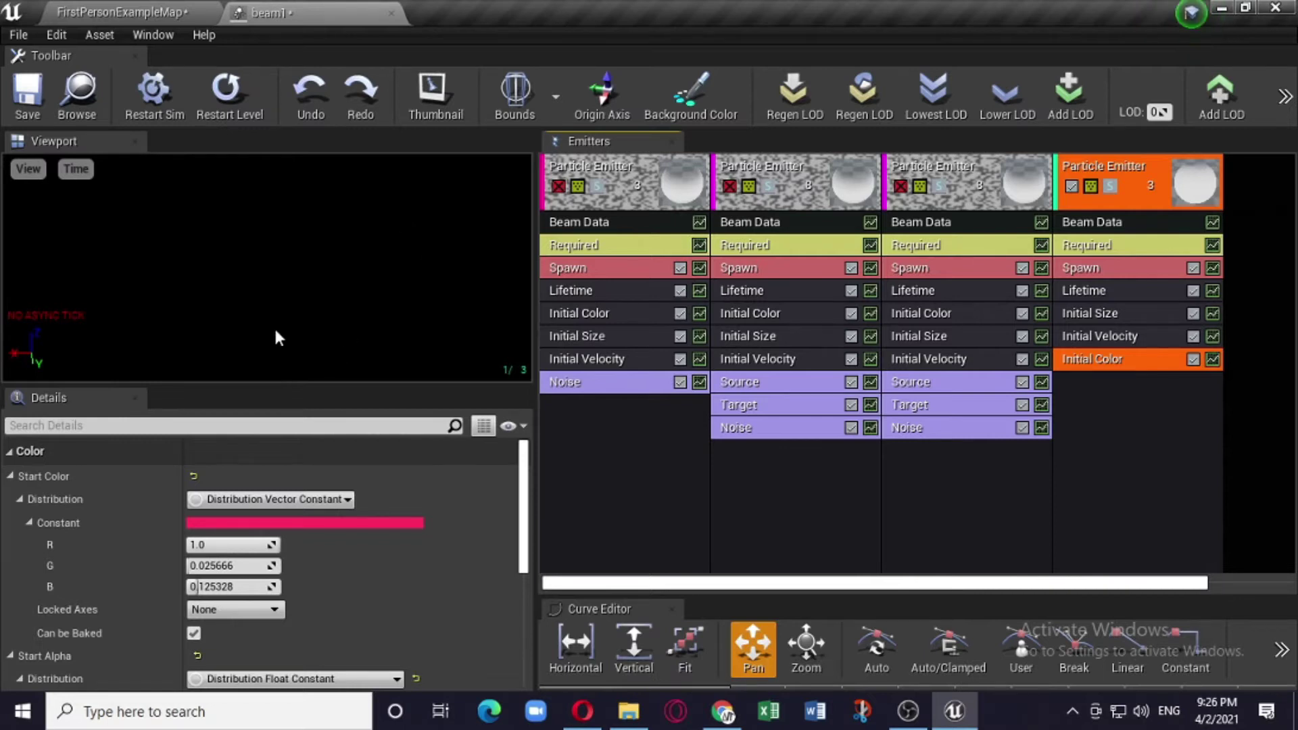
click(115, 12)
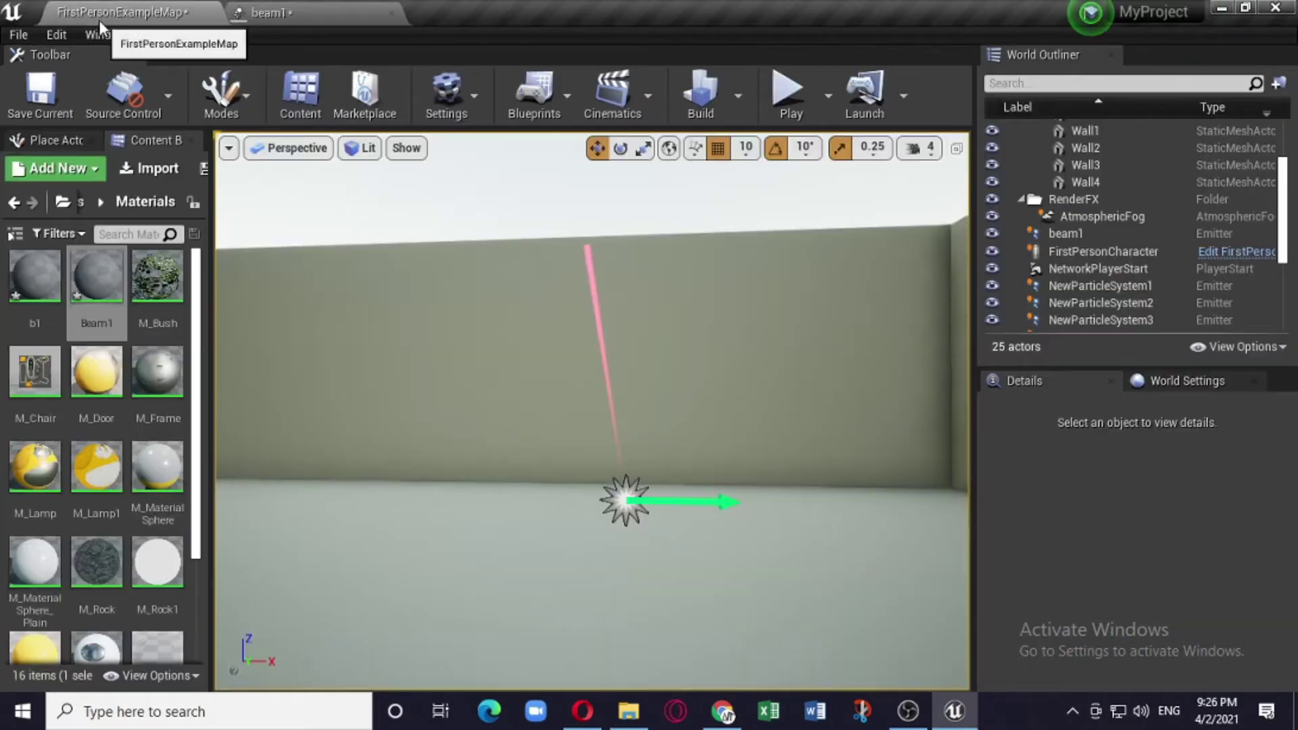
right_drag(704, 427, 704, 427)
right_drag(659, 349, 659, 348)
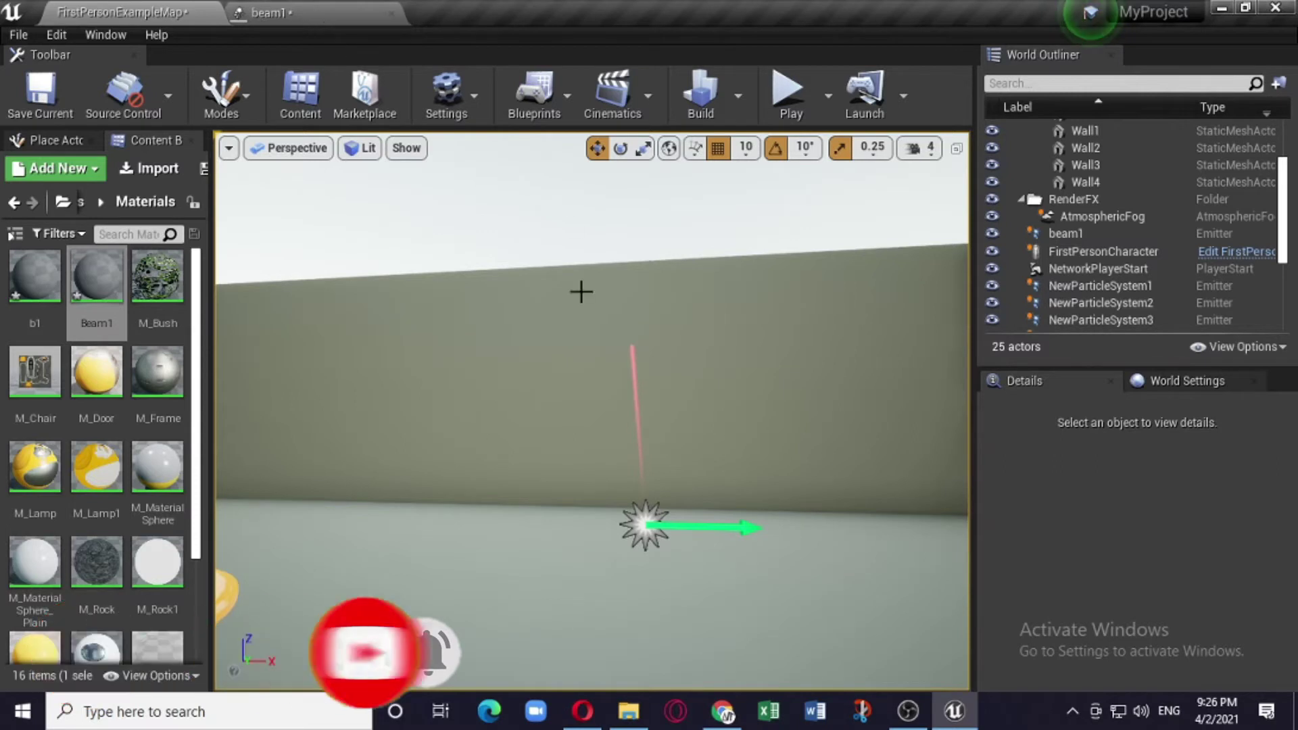
Set the Speed in the fourth emitter's Beam Data to 0 and check the beam in the level
click(290, 12)
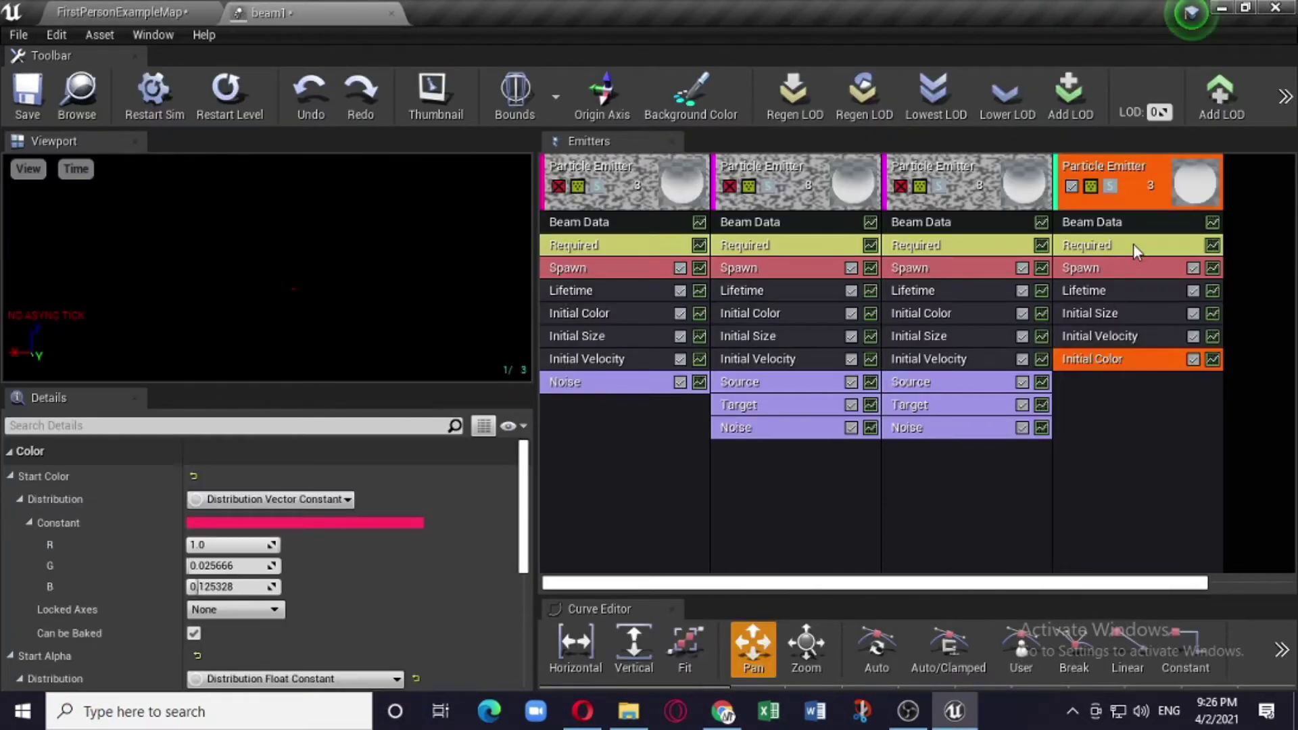
click(1134, 223)
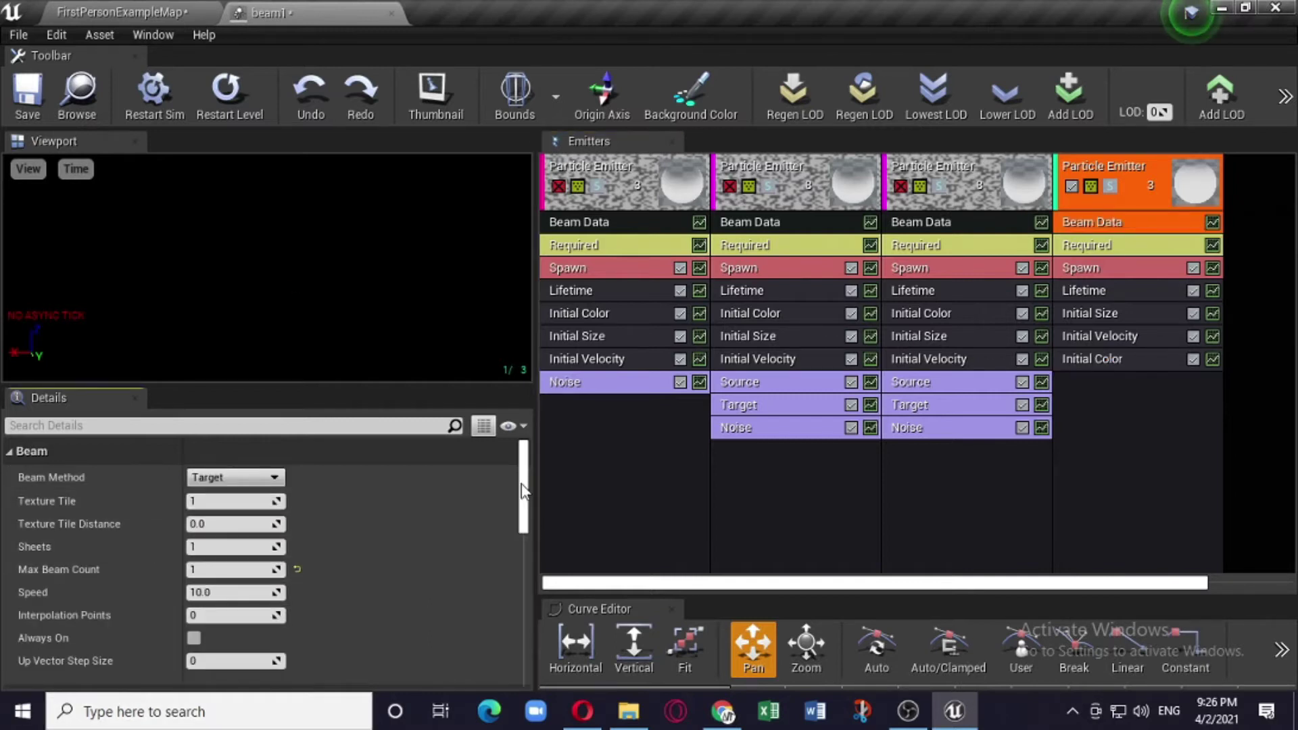
scroll(523, 493, down, 1)
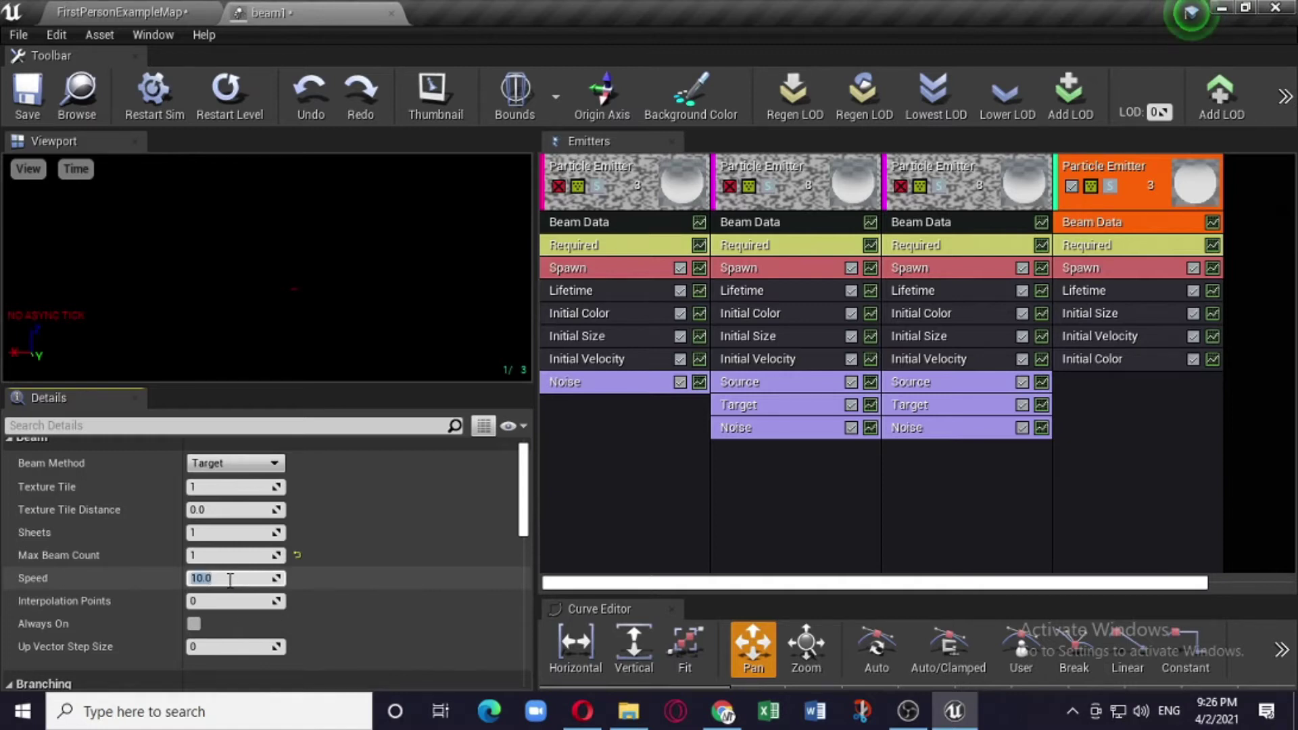
click(135, 4)
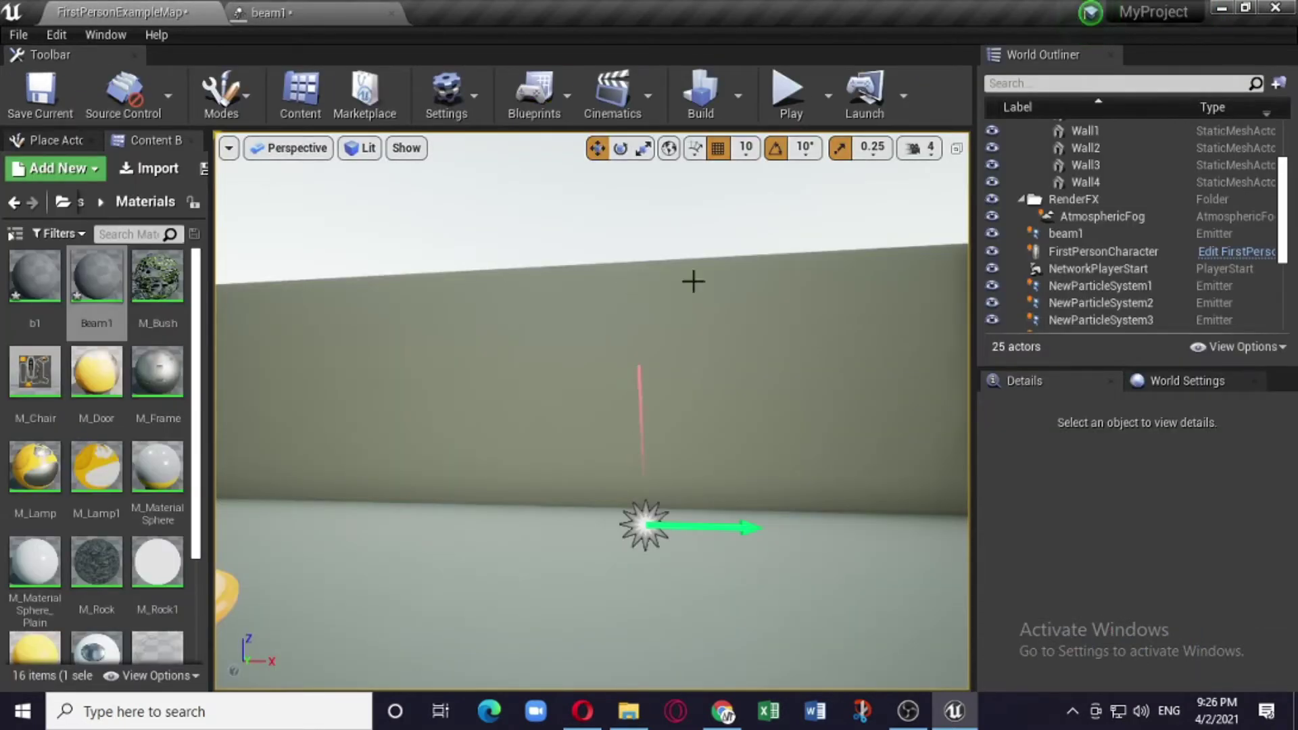
click(291, 11)
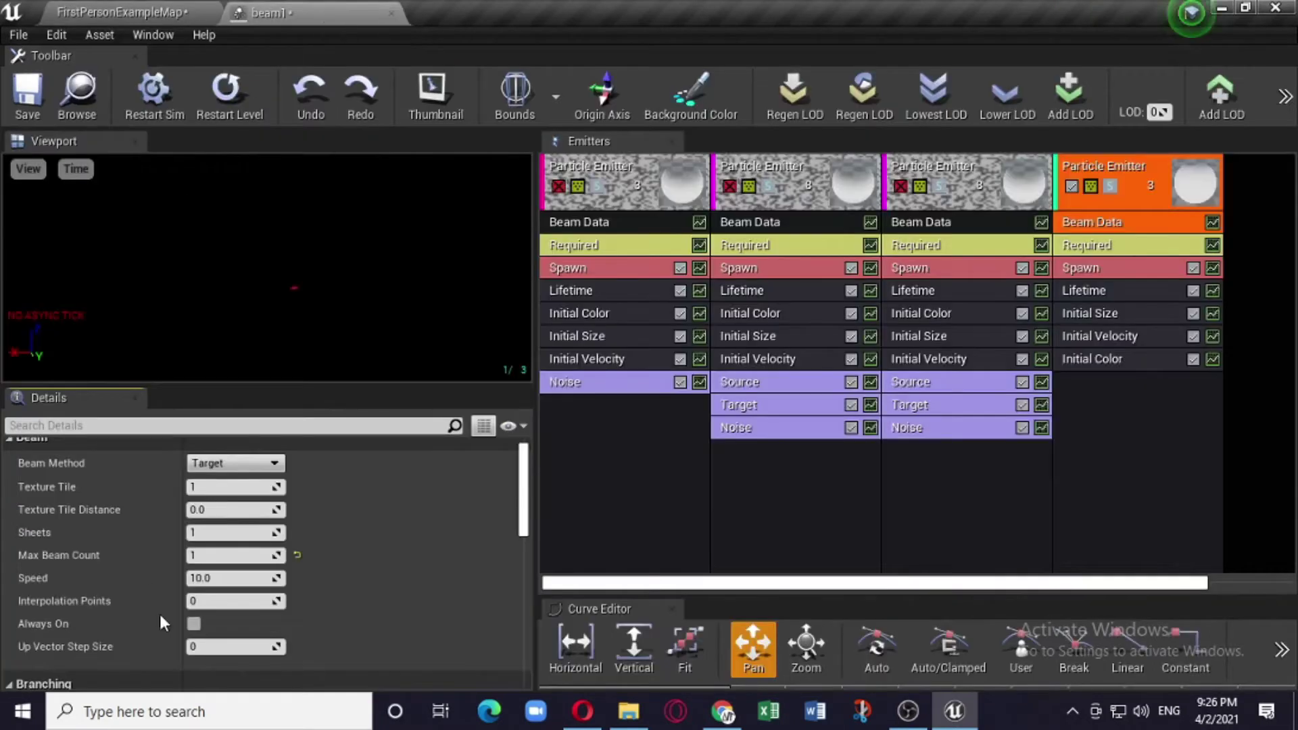
click(215, 577)
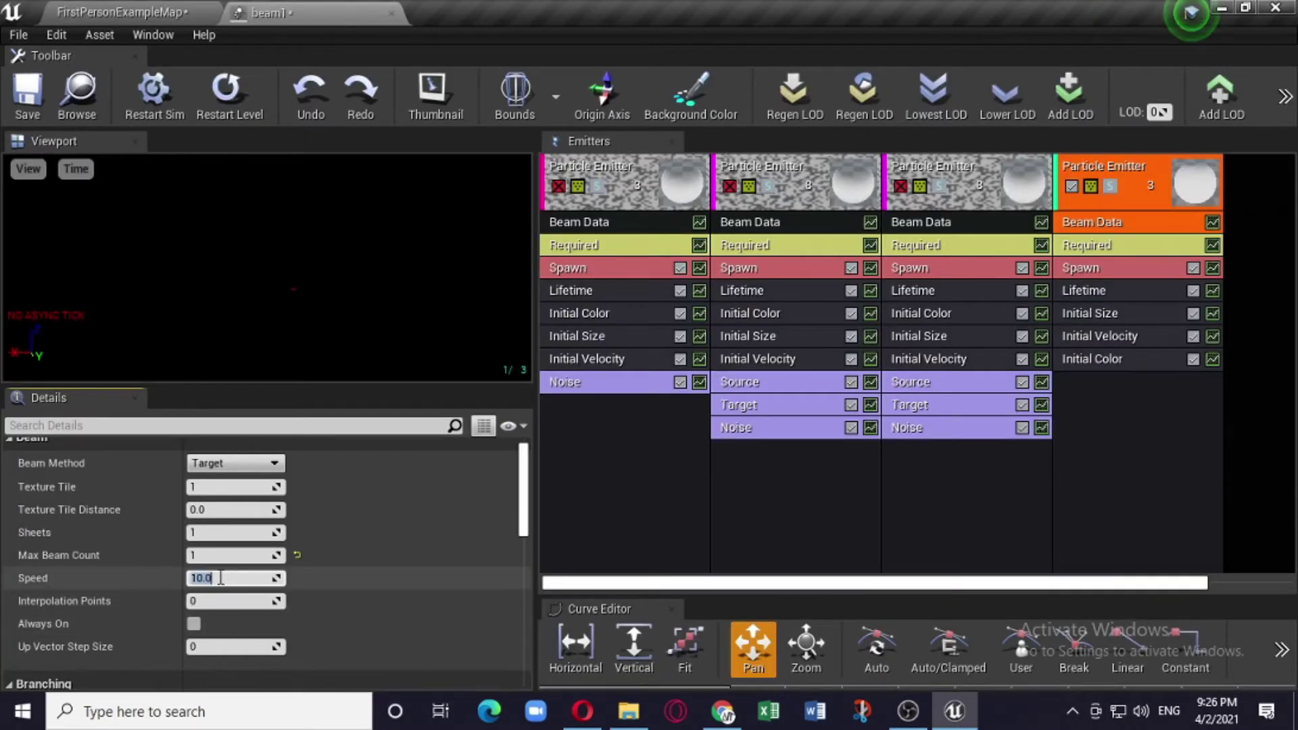
click(496, 559)
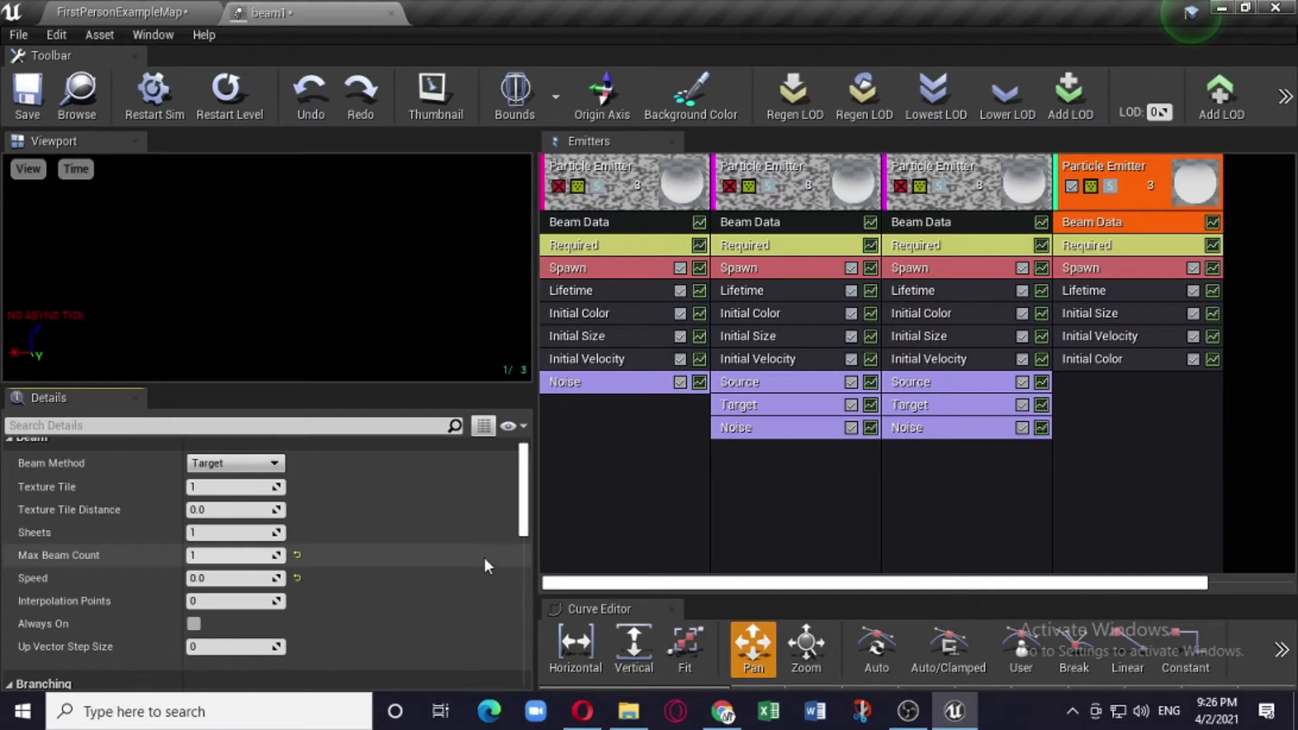
click(132, 3)
right_drag(643, 550, 642, 550)
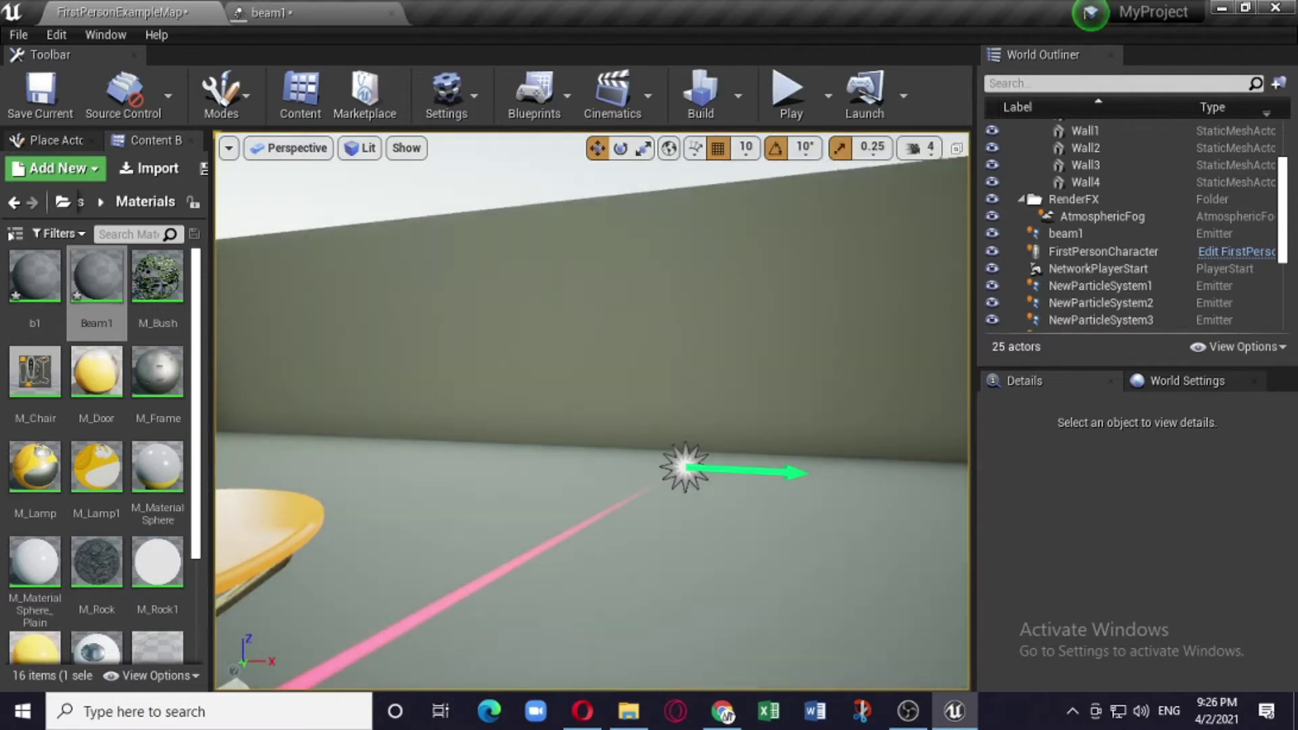
Try the Distance beam method with a Texture Tile Distance of 100 on the fourth emitter and check it in the level
click(264, 12)
click(210, 463)
click(208, 479)
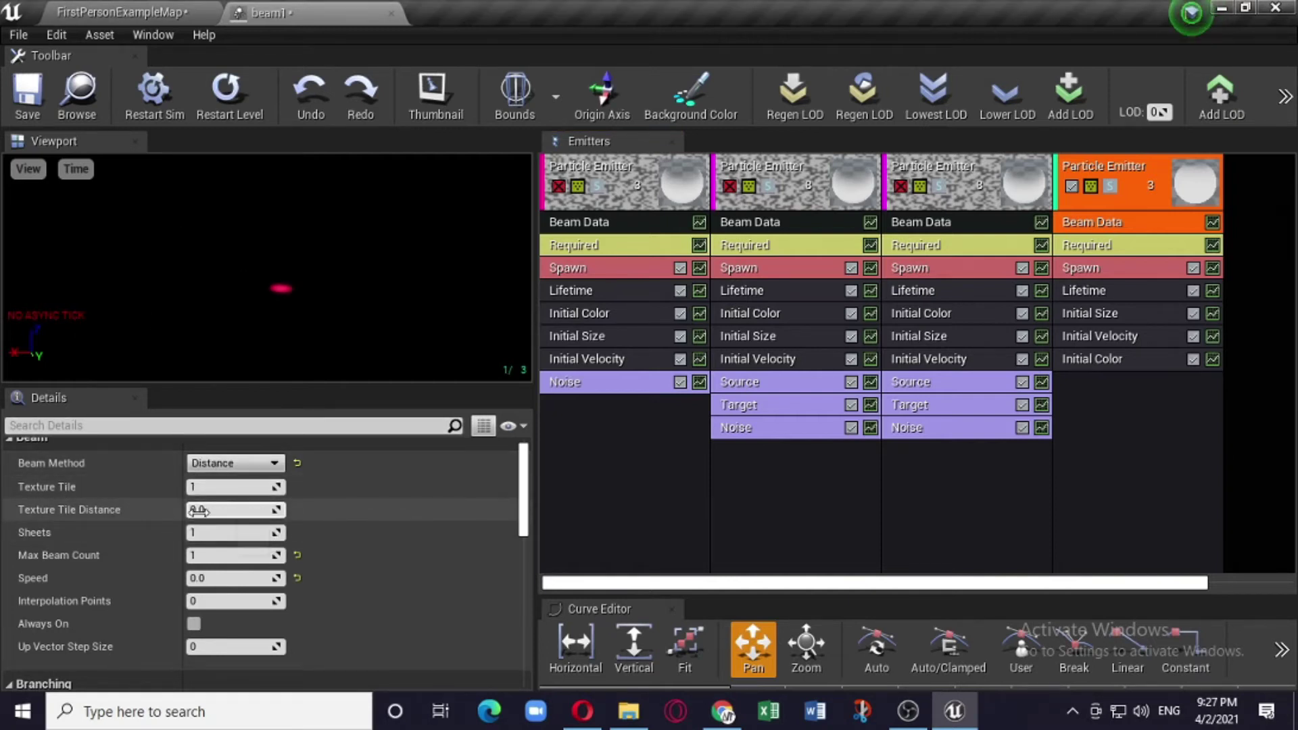
click(233, 509)
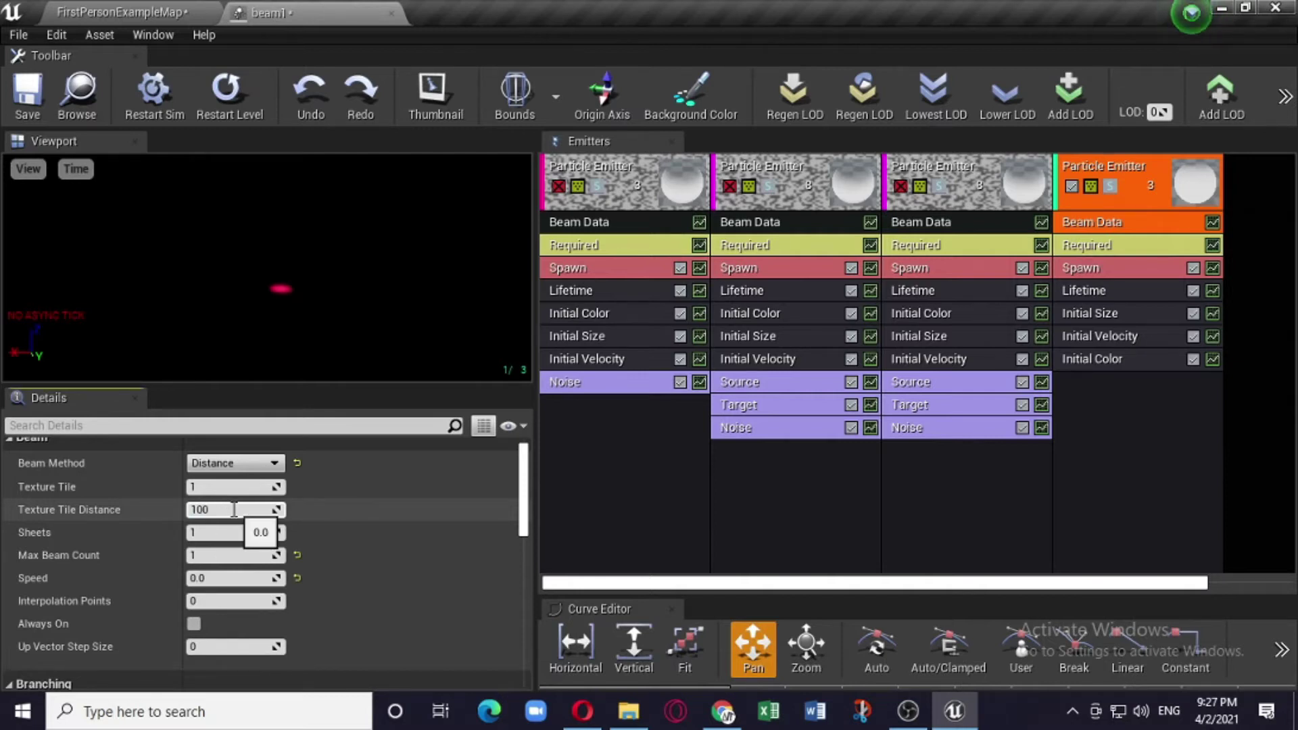
text(100)
key(Return)
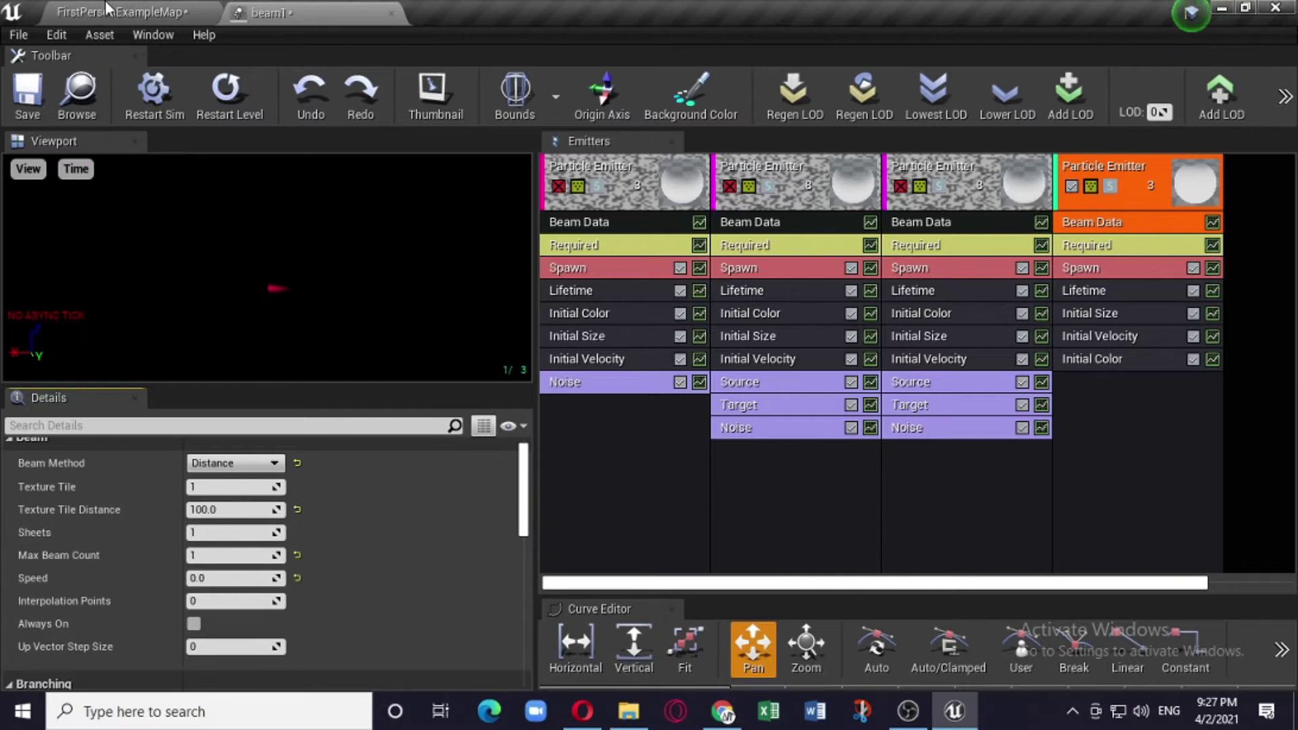
click(104, 6)
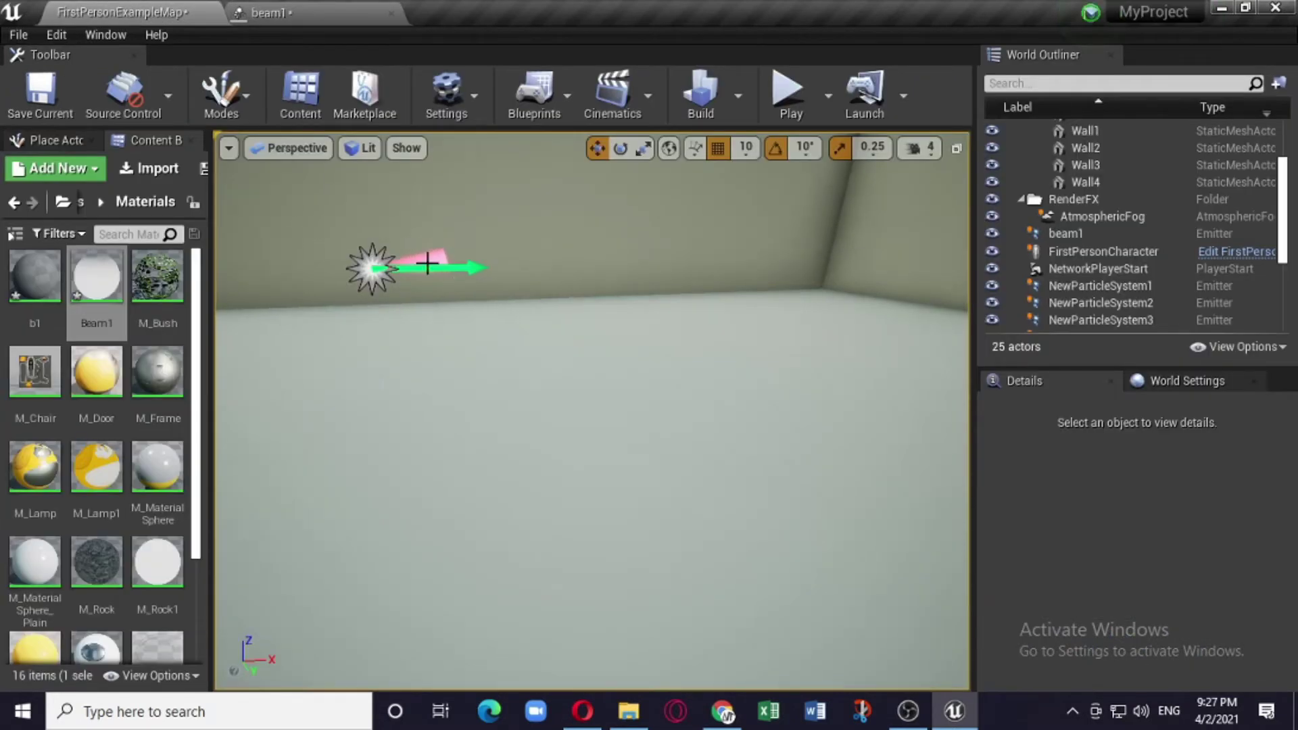
Add Source and Target beam modules to the fourth emitter of beam1
click(307, 10)
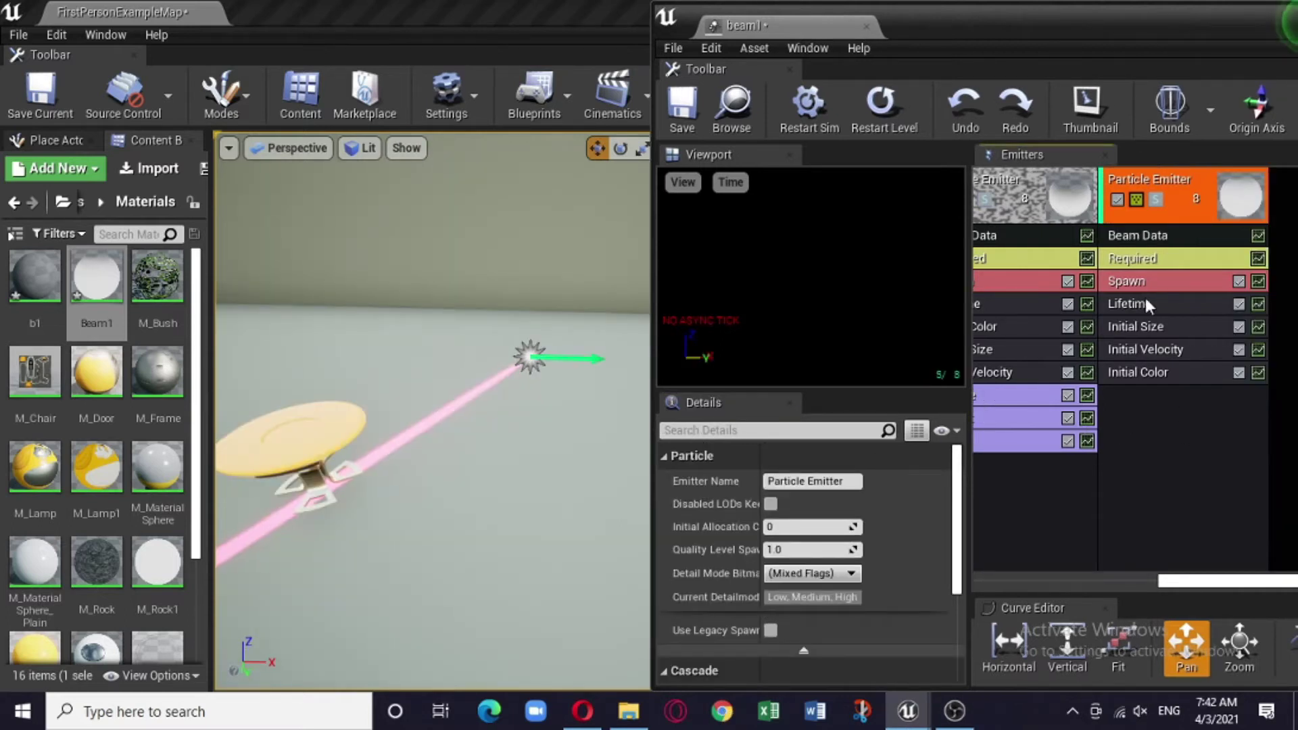
click(1138, 229)
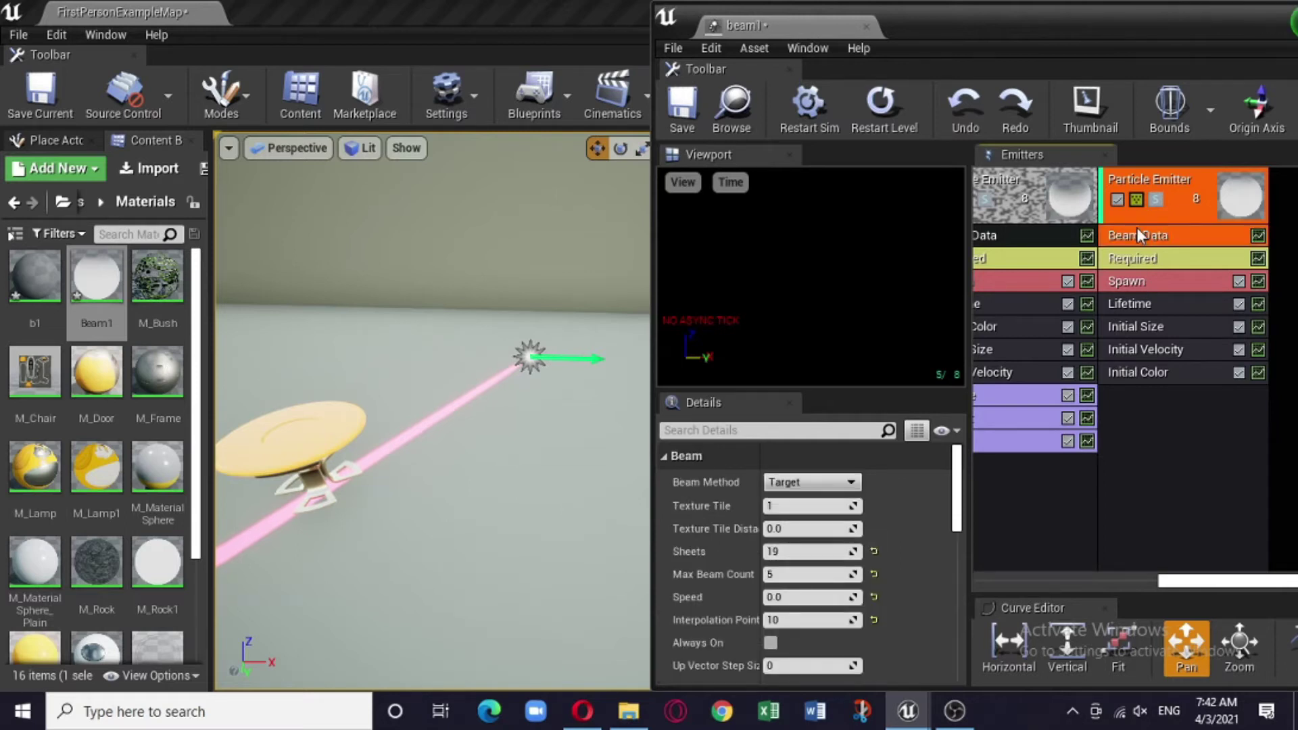
right_click(1142, 406)
mouse_move(1191, 347)
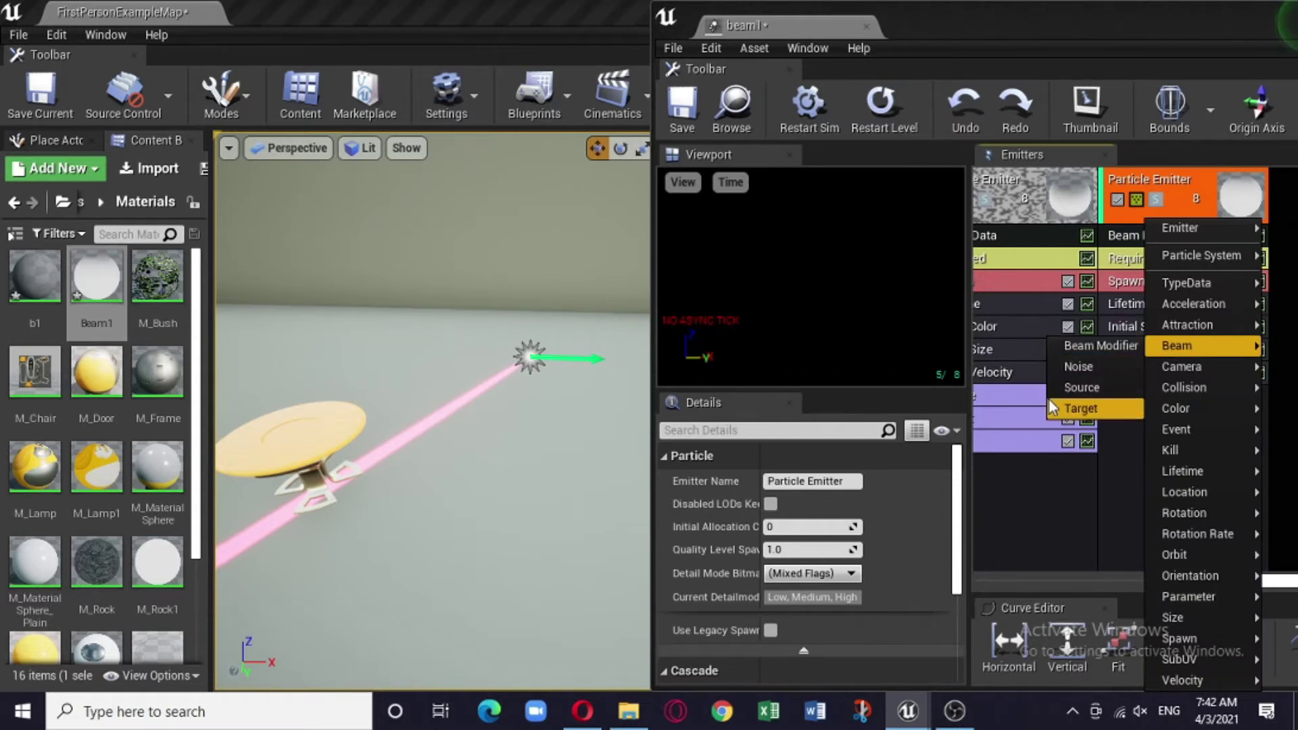
click(1100, 387)
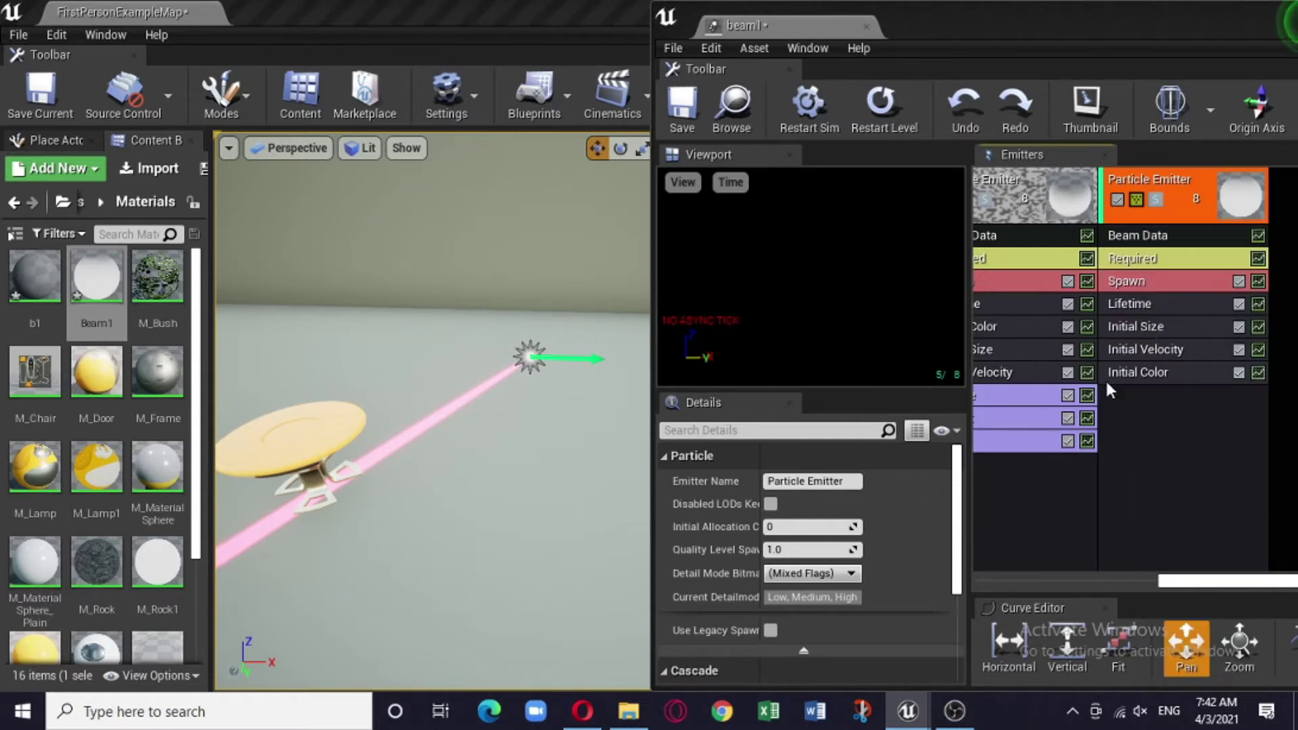
right_click(1138, 428)
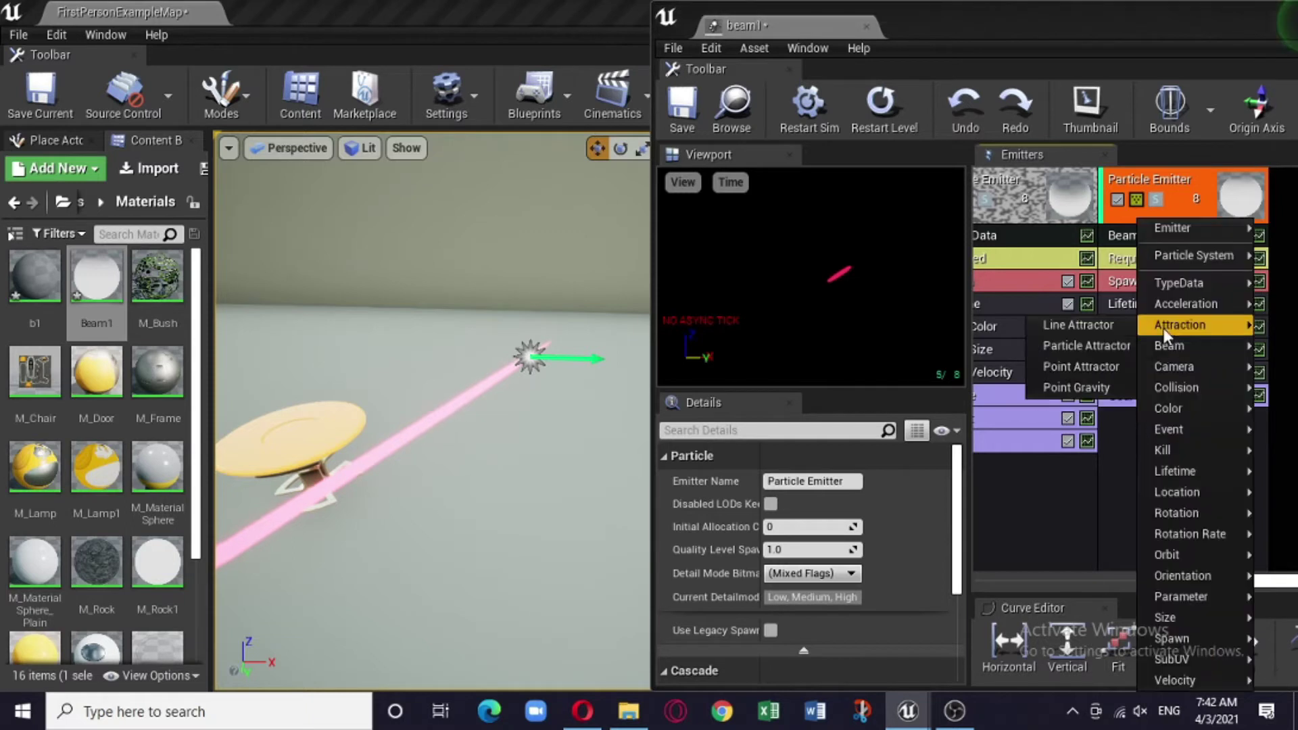
mouse_move(1192, 350)
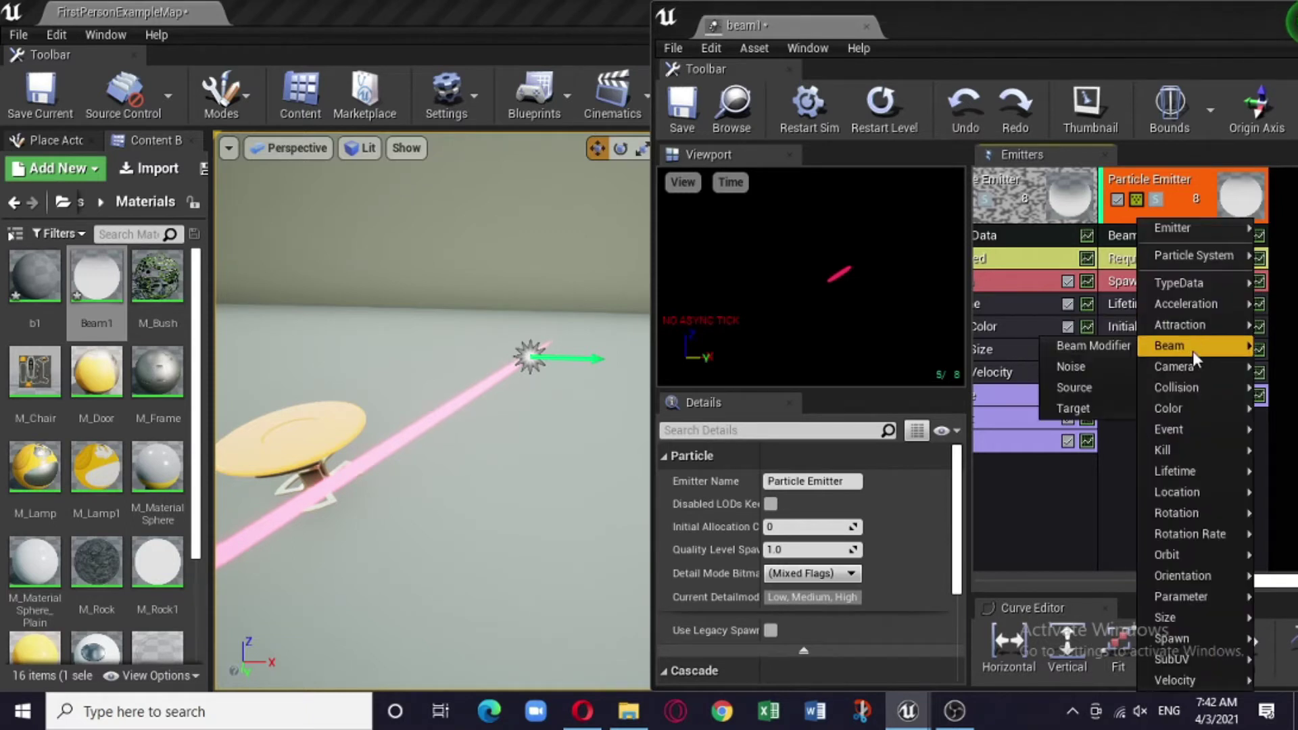
click(1109, 409)
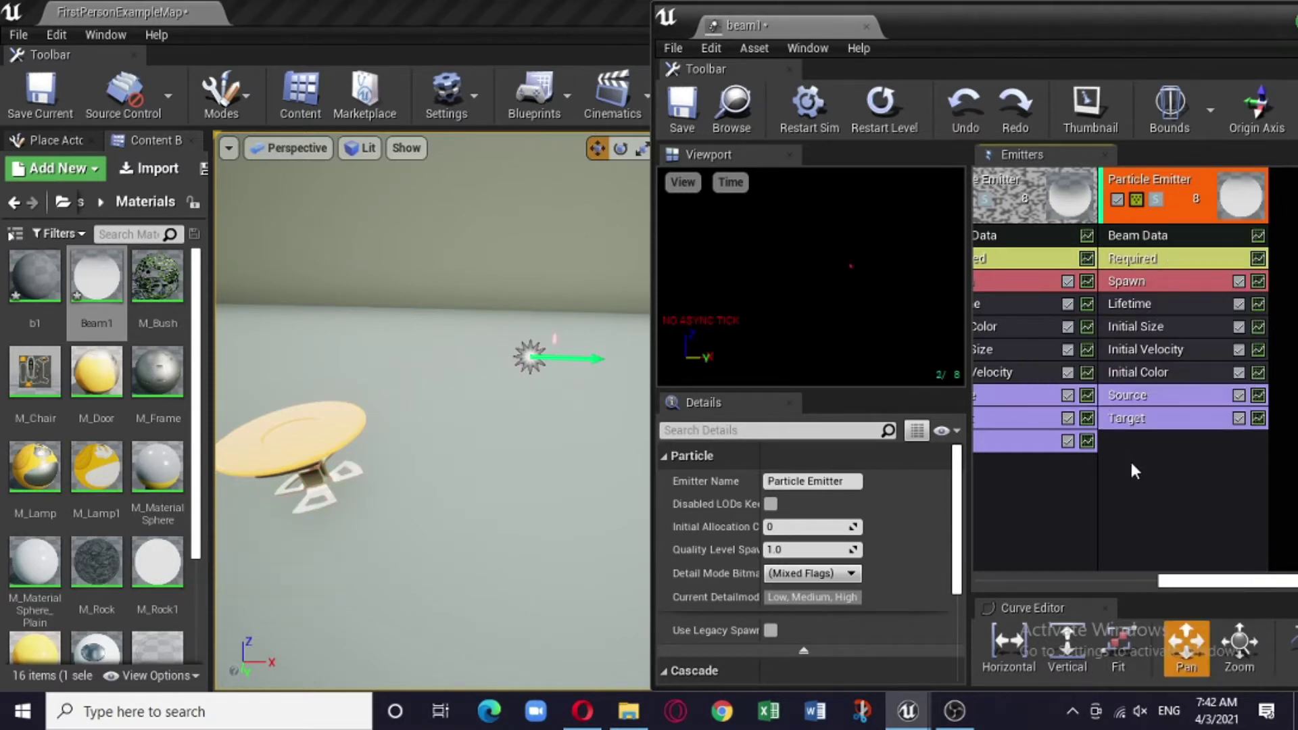
Set the fourth emitter's Source constant to X 150, Y 0 and Z 0
click(1153, 394)
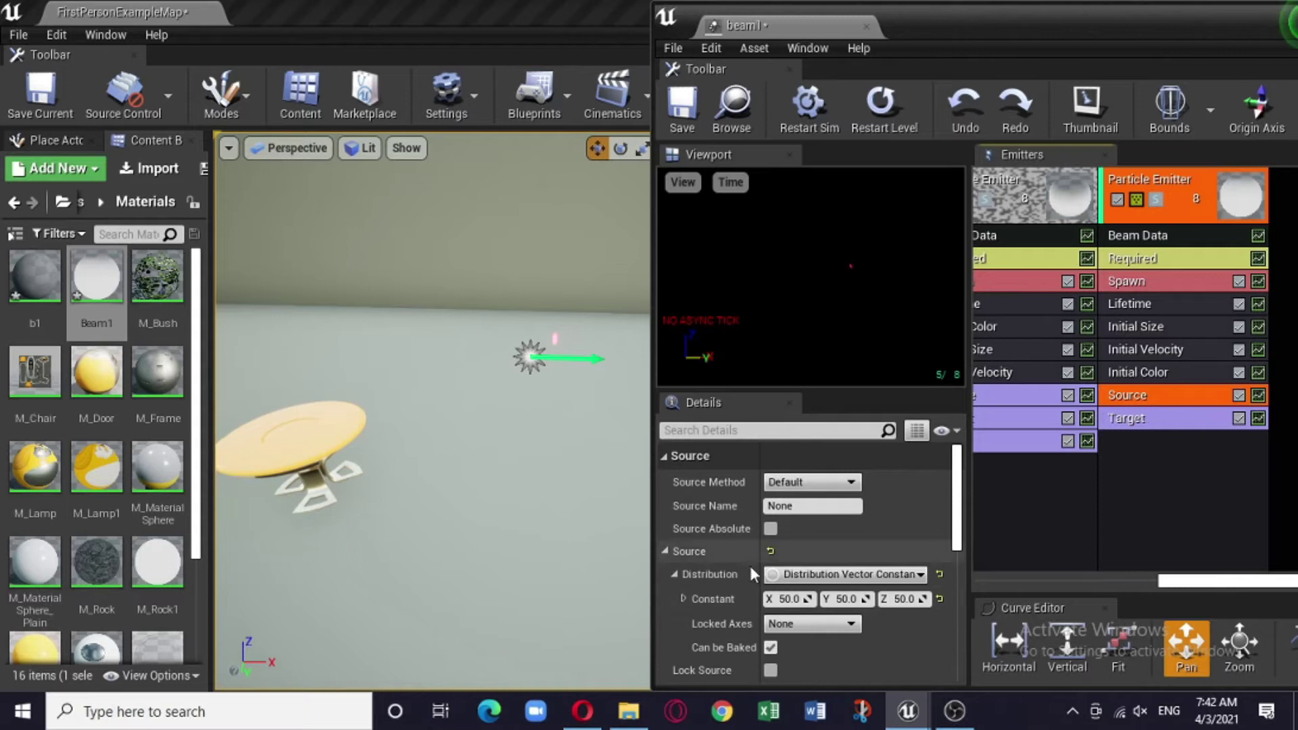
click(784, 598)
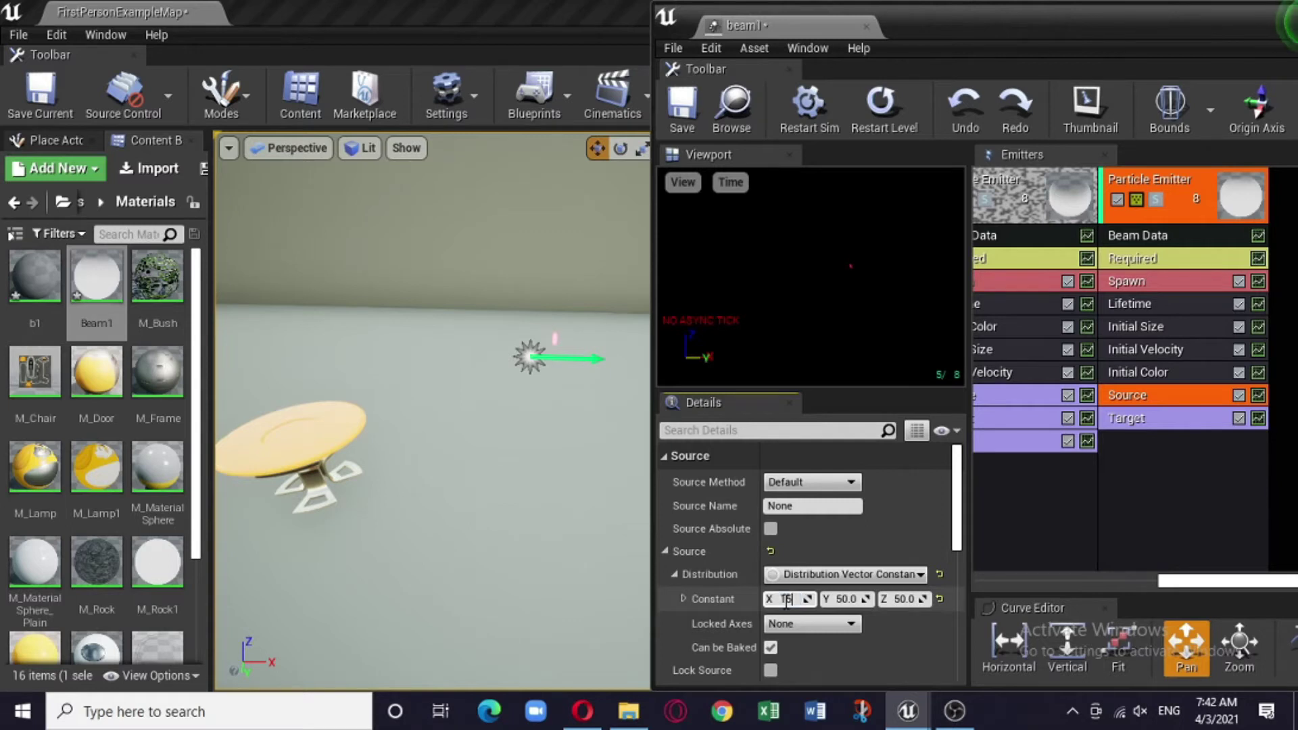
click(843, 598)
text(0)
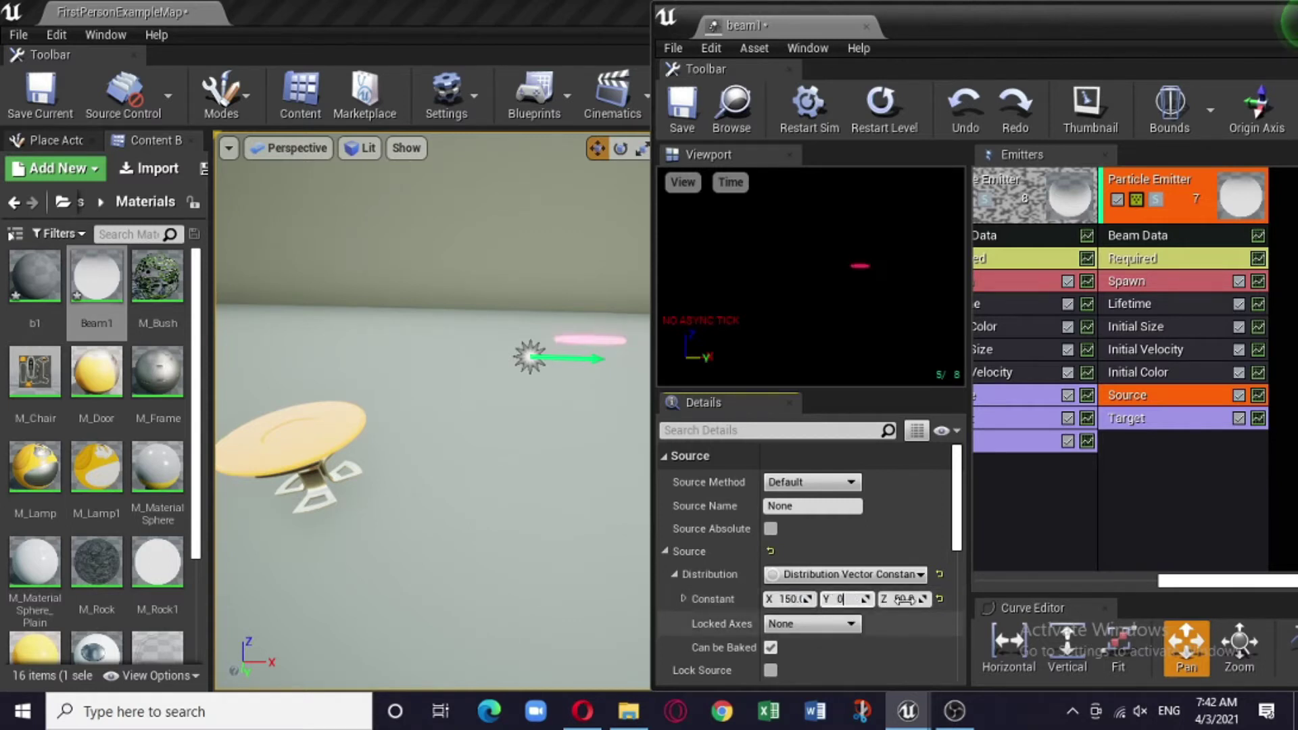
click(901, 599)
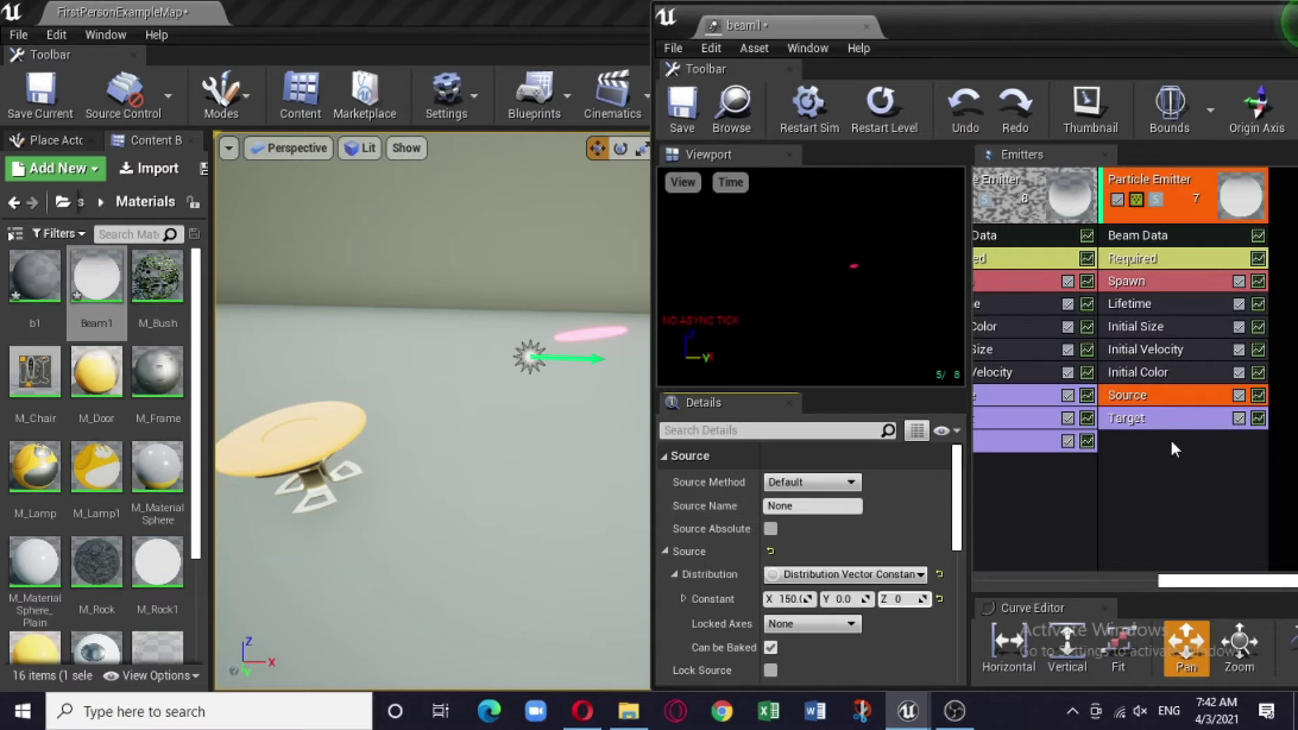
Set the fourth emitter's Target constant to X -150 and adjust its Y and Z values to line up with the source
click(1173, 420)
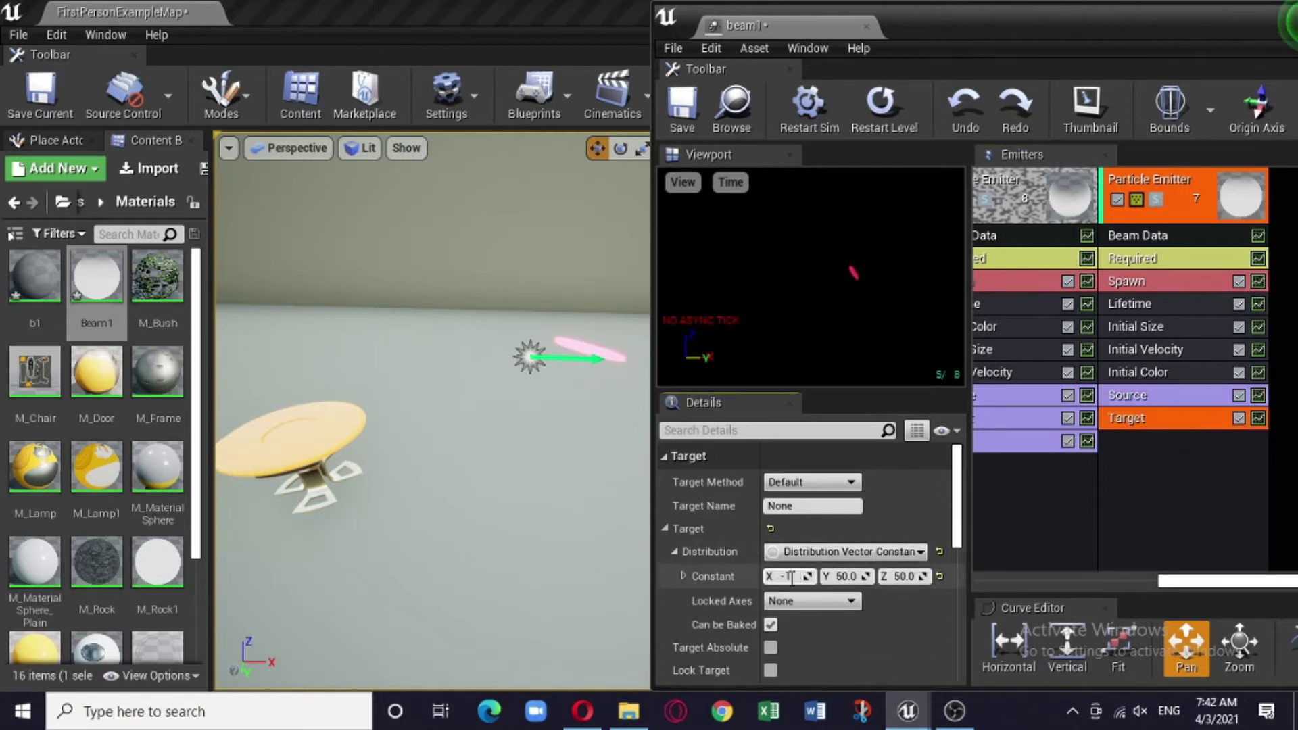
click(846, 575)
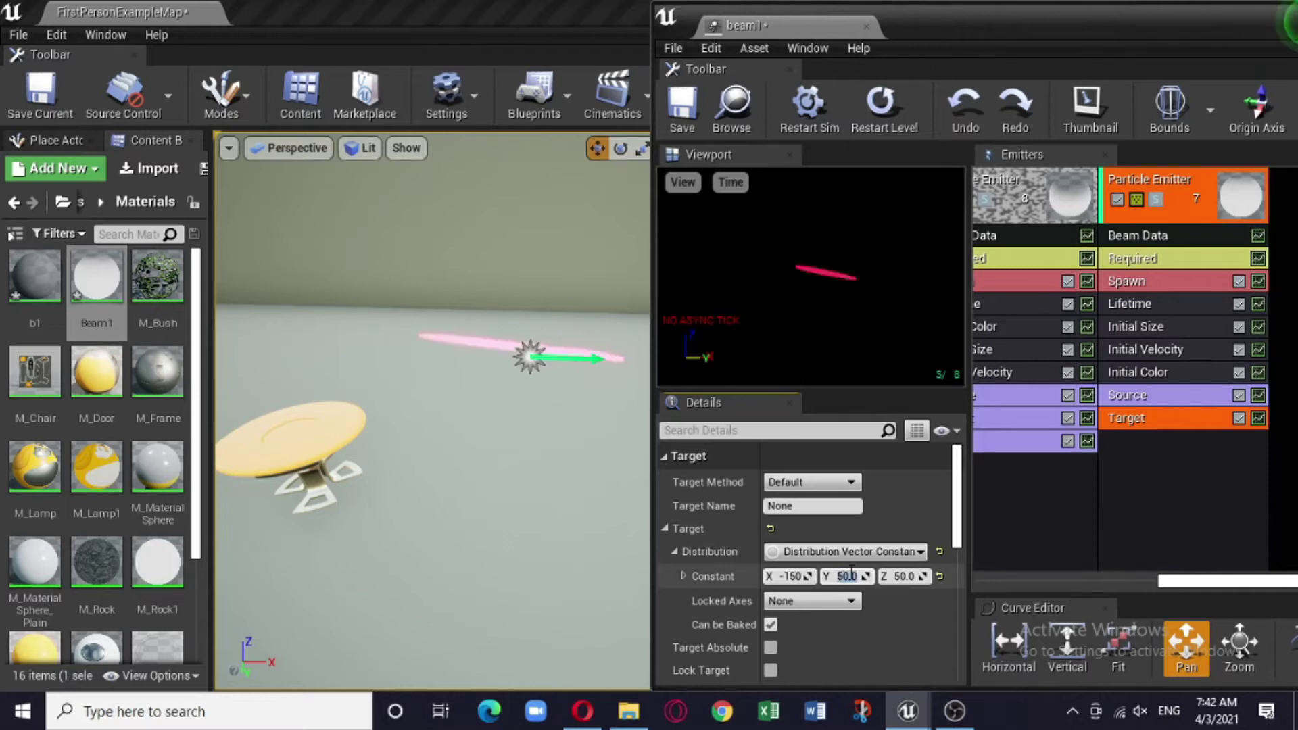
click(908, 578)
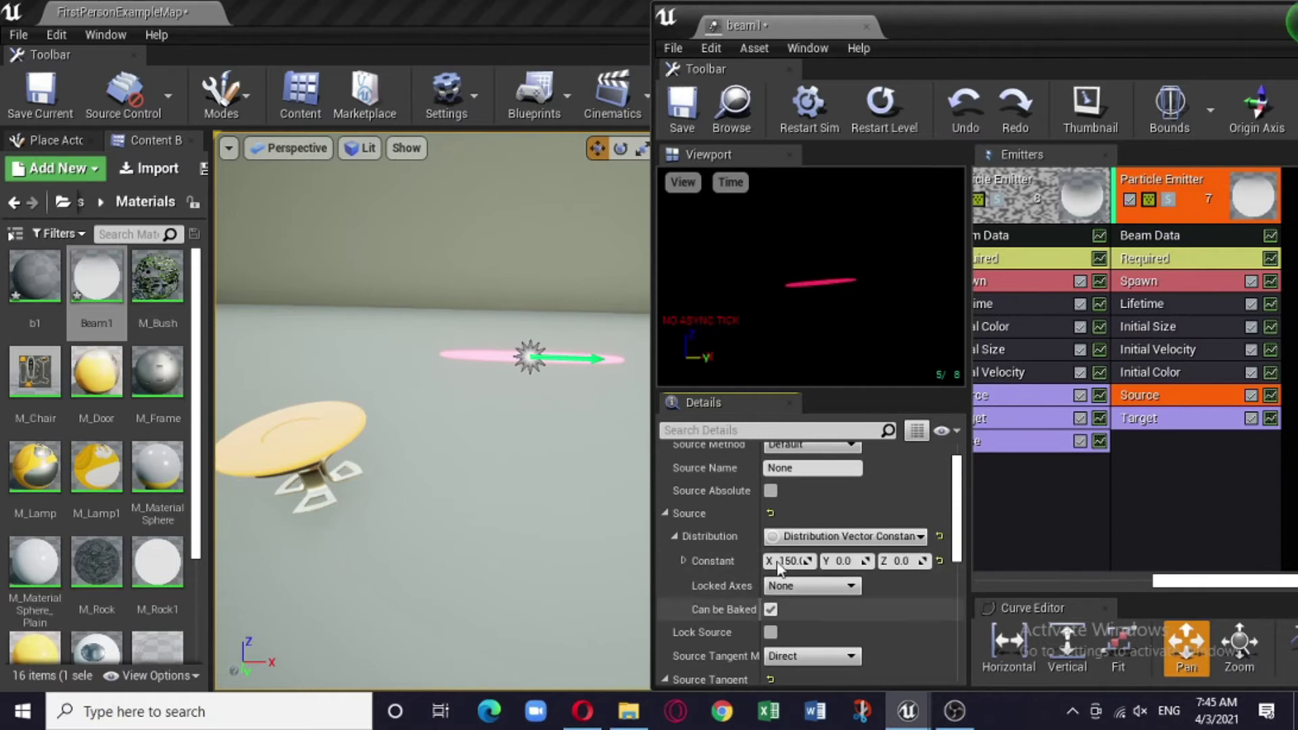
Change the Source module's tangent method to User Set and set the Source Tangent constant's Z to 50
drag(959, 471, 957, 503)
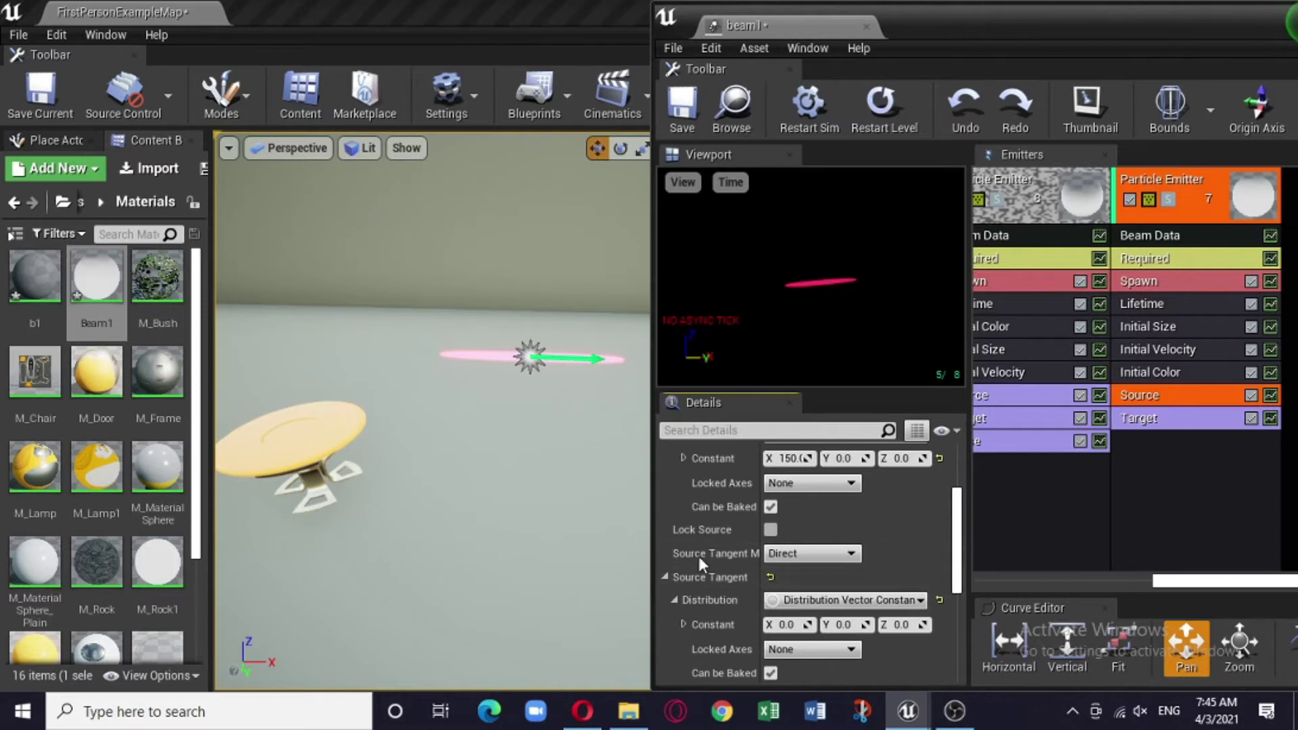
click(805, 554)
click(815, 581)
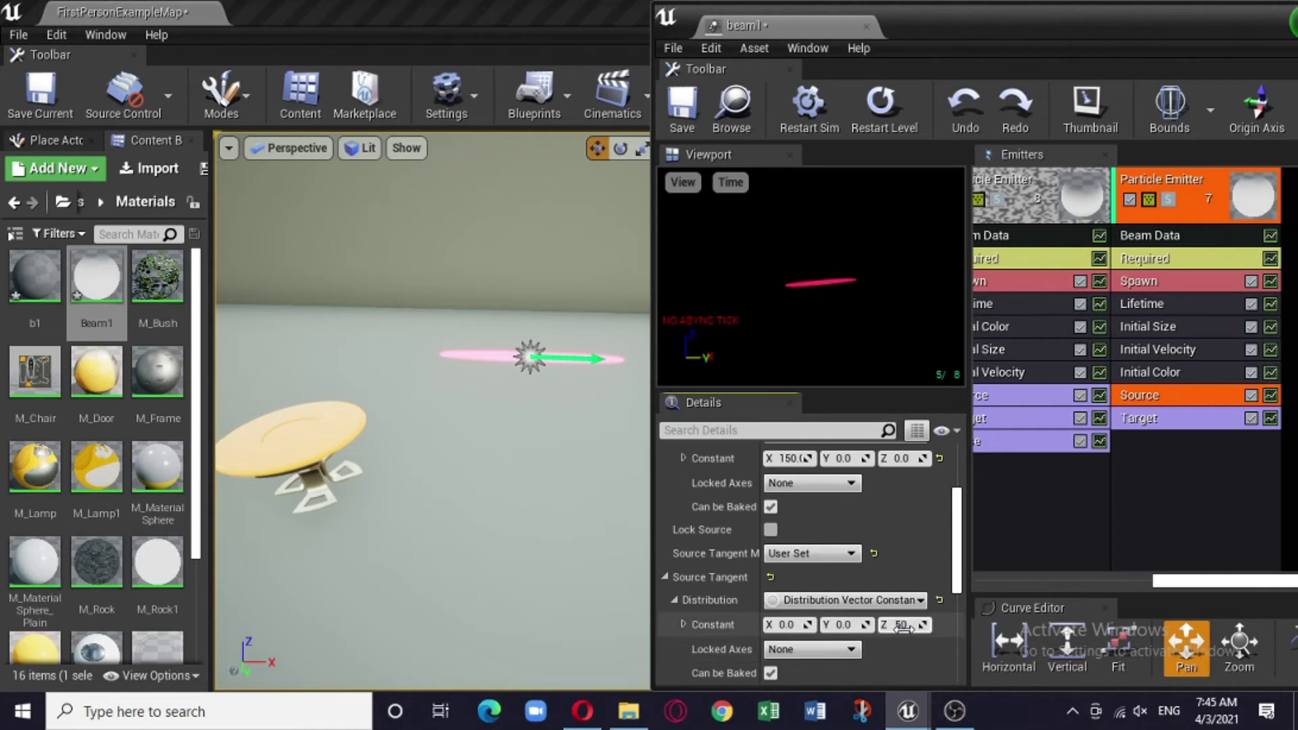
key(Return)
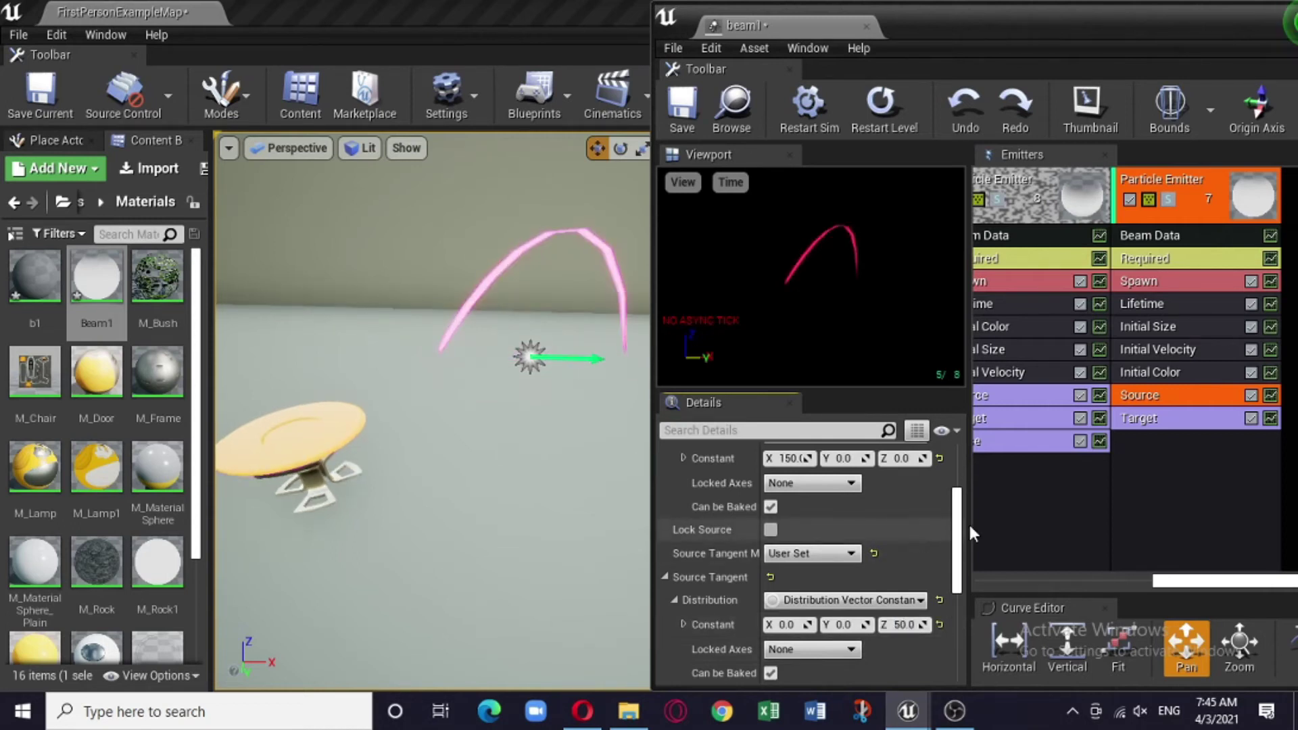
Change the fourth emitter's Target module tangent method to User Set and set the Target Tangent constant's Z to -50
click(1203, 416)
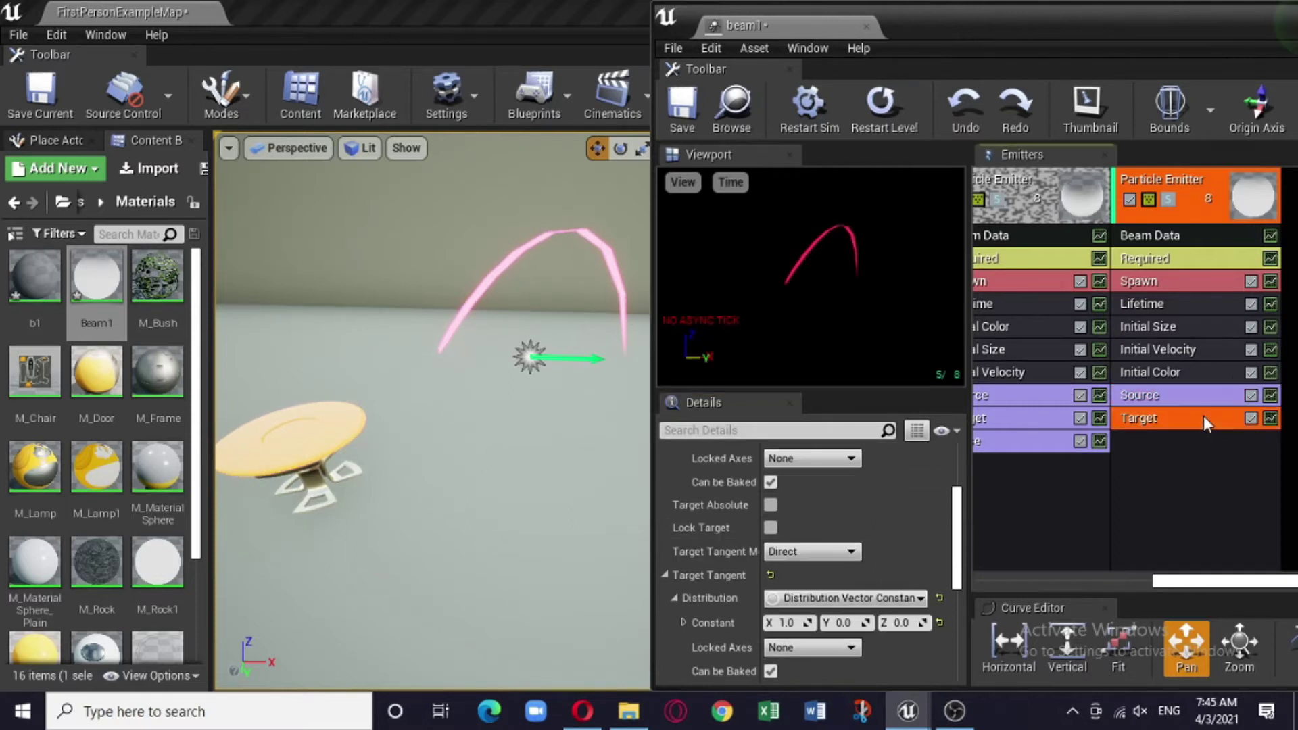
click(818, 553)
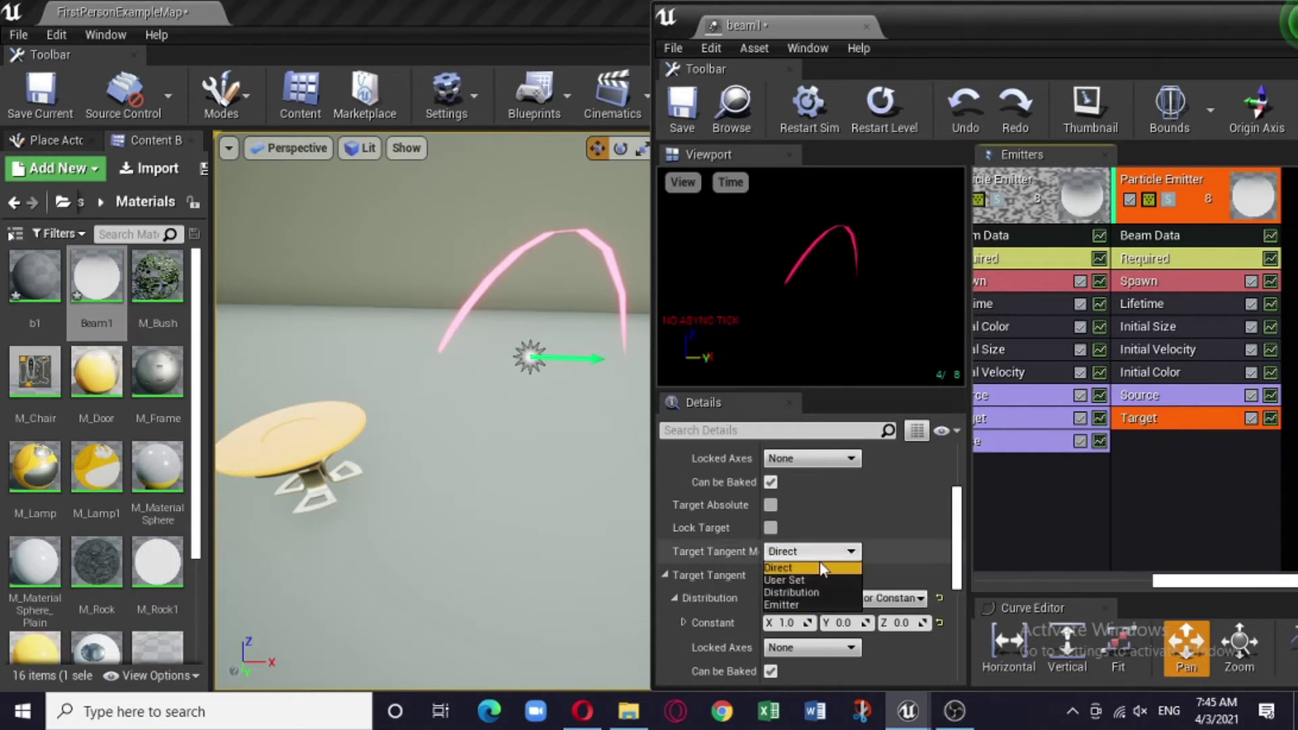
click(819, 578)
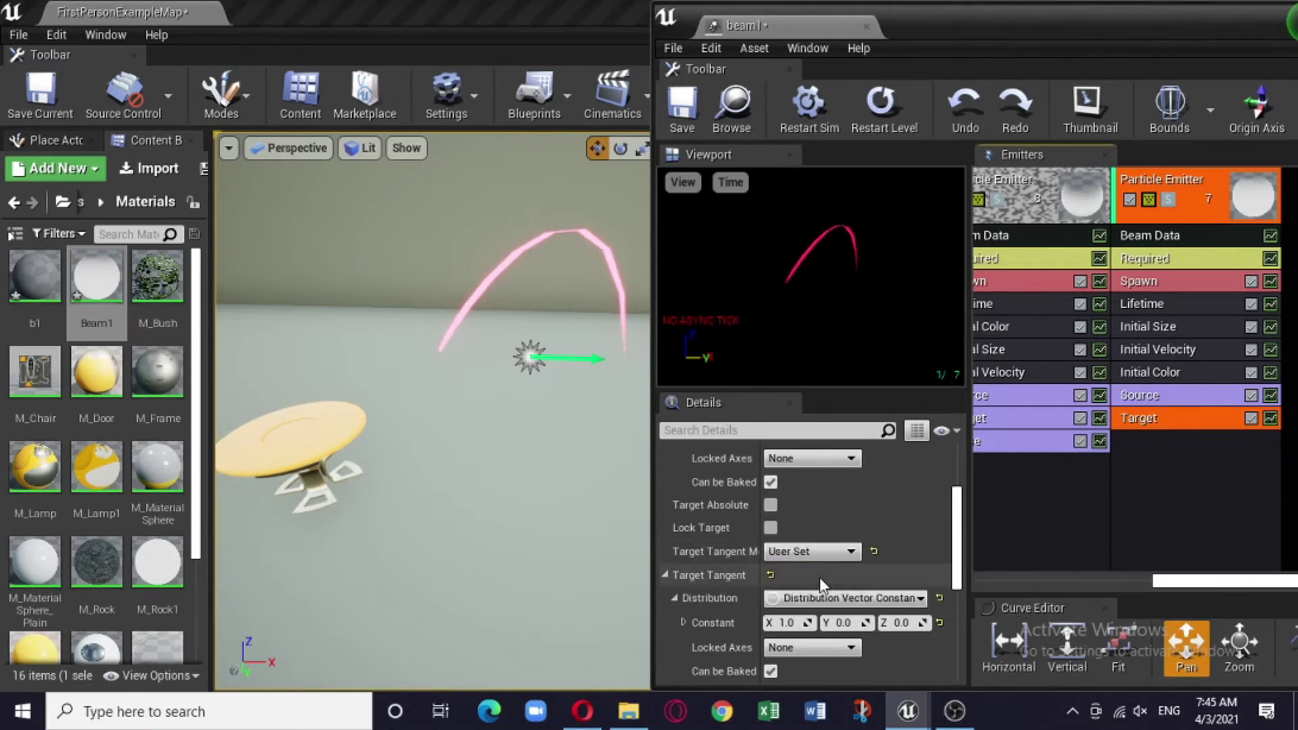
click(898, 622)
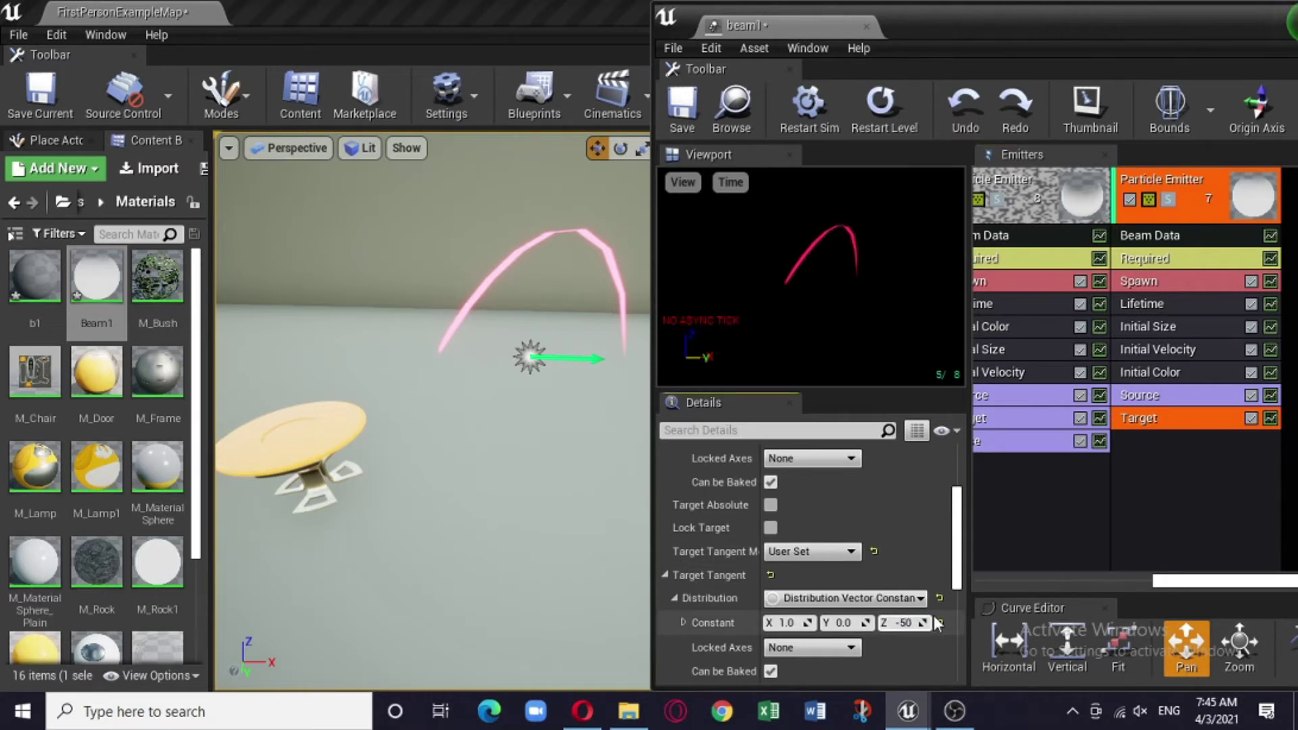
text(-50)
click(1145, 489)
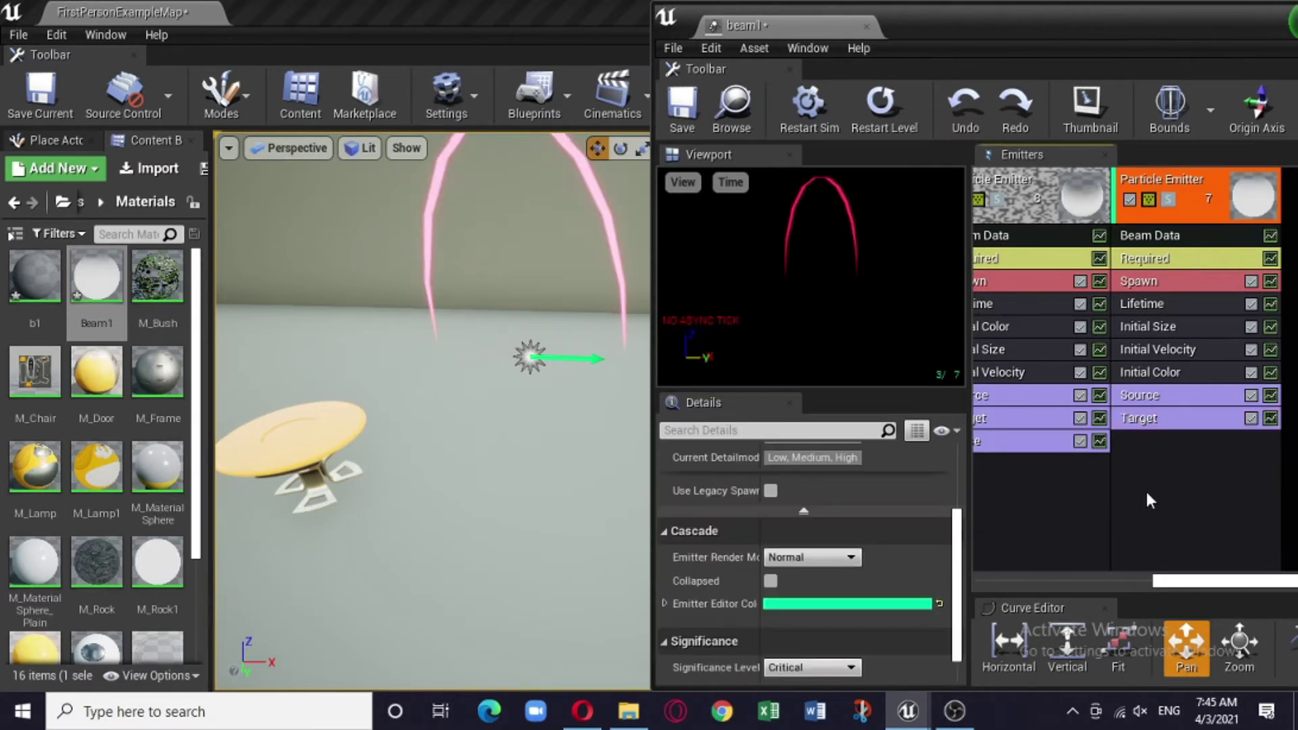
right_drag(548, 469, 585, 402)
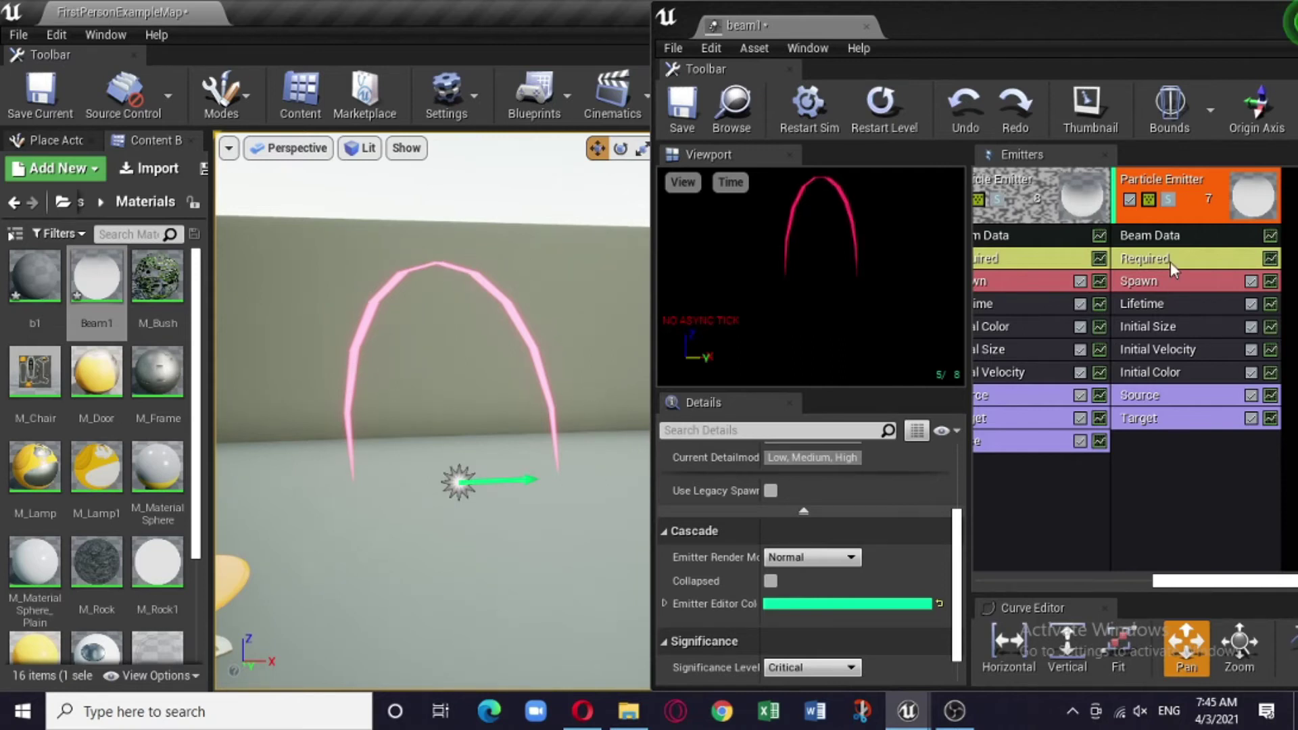
Try 20, 4 and 10 interpolation points in the fourth emitter's Beam Data, and settle on 8
click(1230, 237)
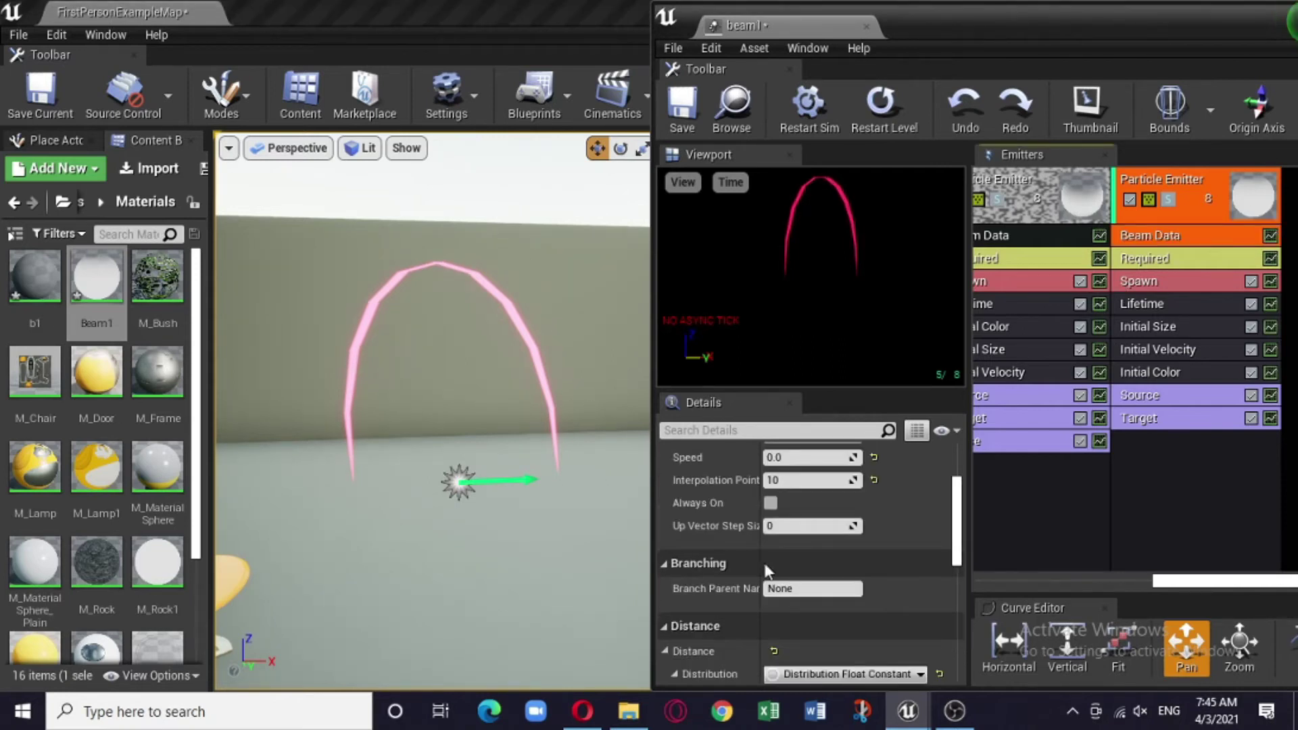
scroll(899, 515, up, 1)
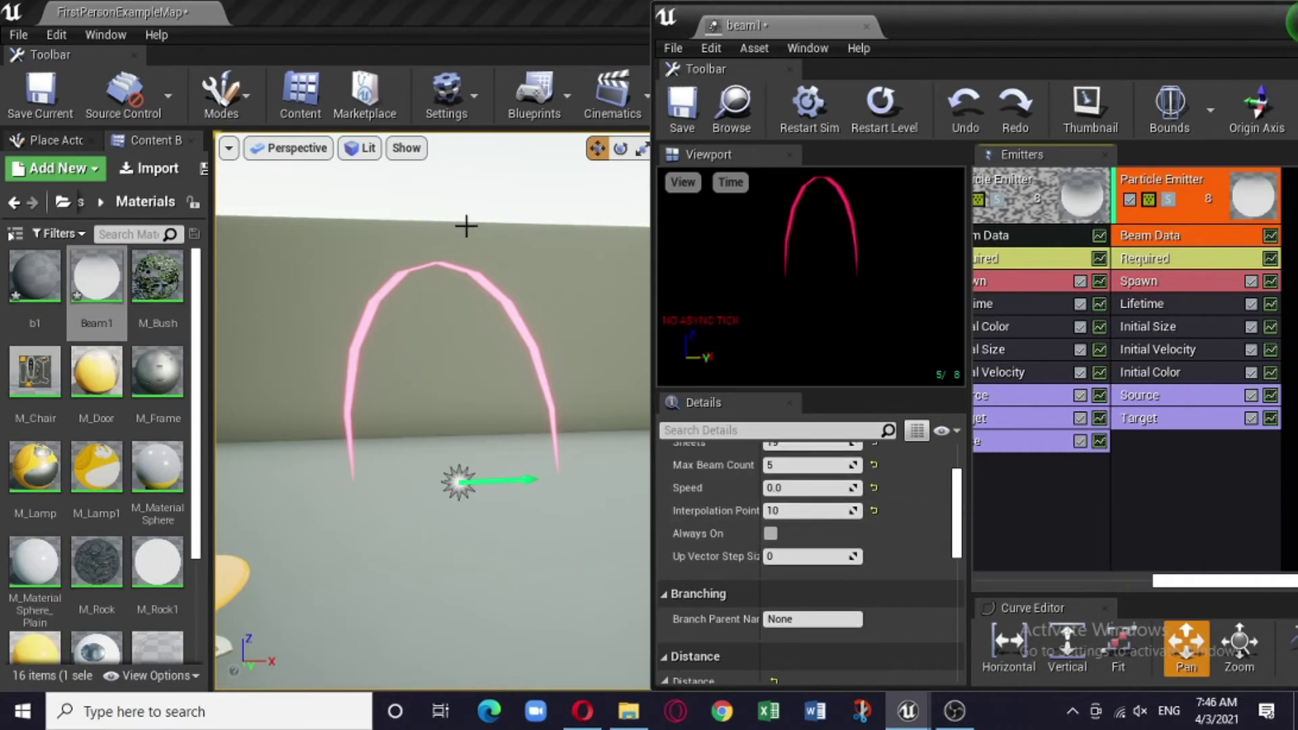
click(836, 511)
mouse_move(836, 510)
mouse_down()
mouse_move(885, 510)
mouse_move(811, 510)
mouse_move(846, 510)
mouse_up()
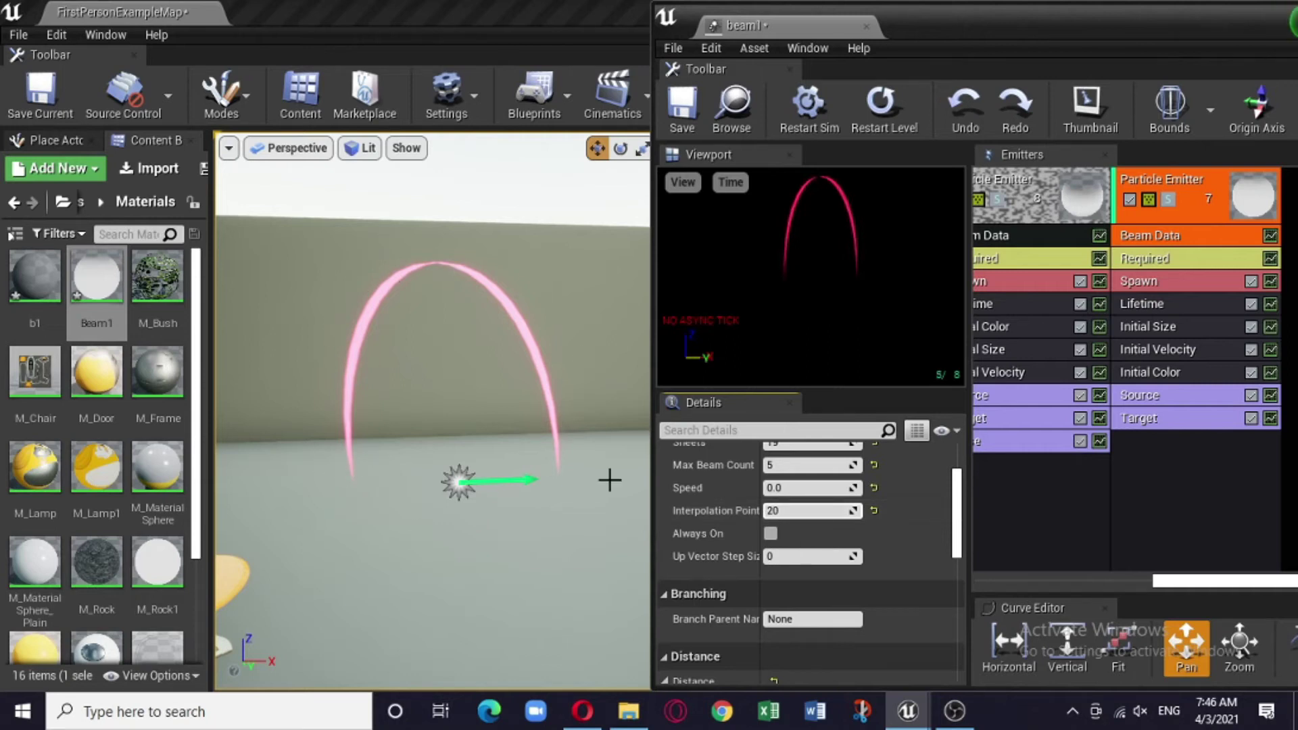
drag(808, 510, 786, 510)
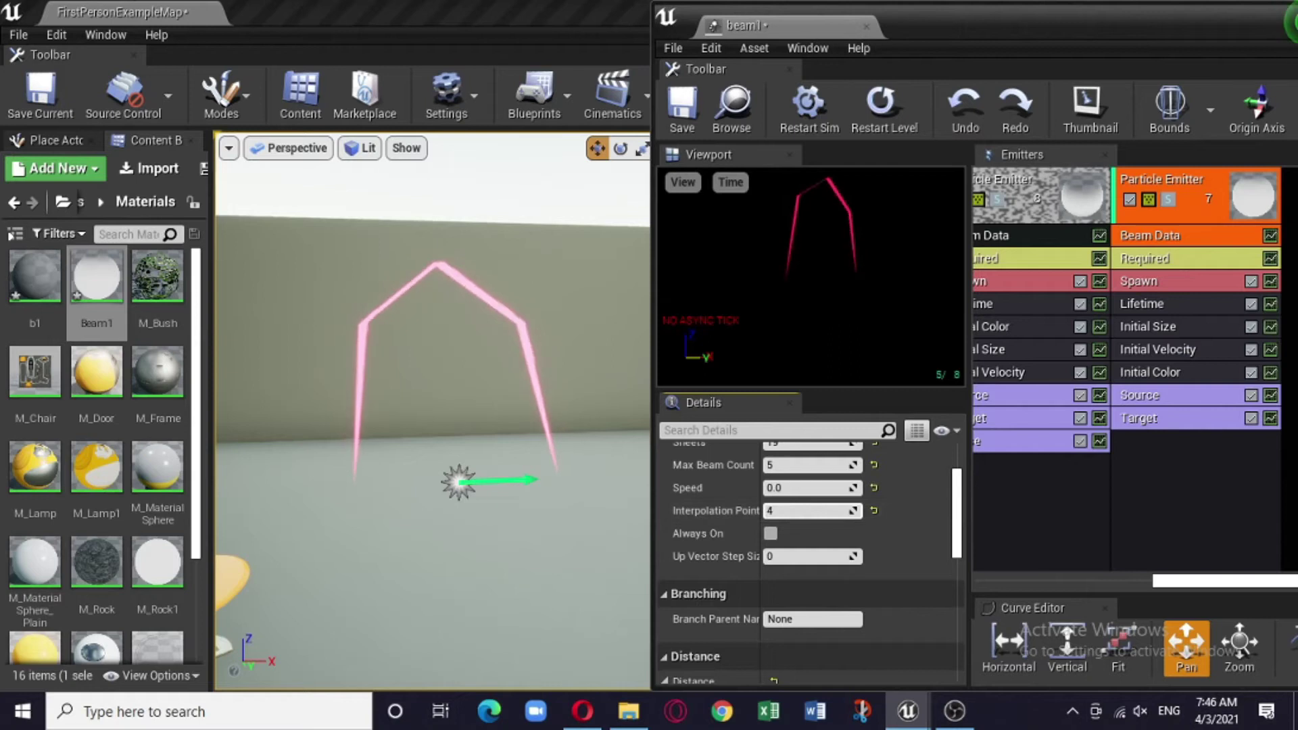
mouse_move(785, 510)
mouse_down()
mouse_move(807, 510)
mouse_move(782, 511)
mouse_up()
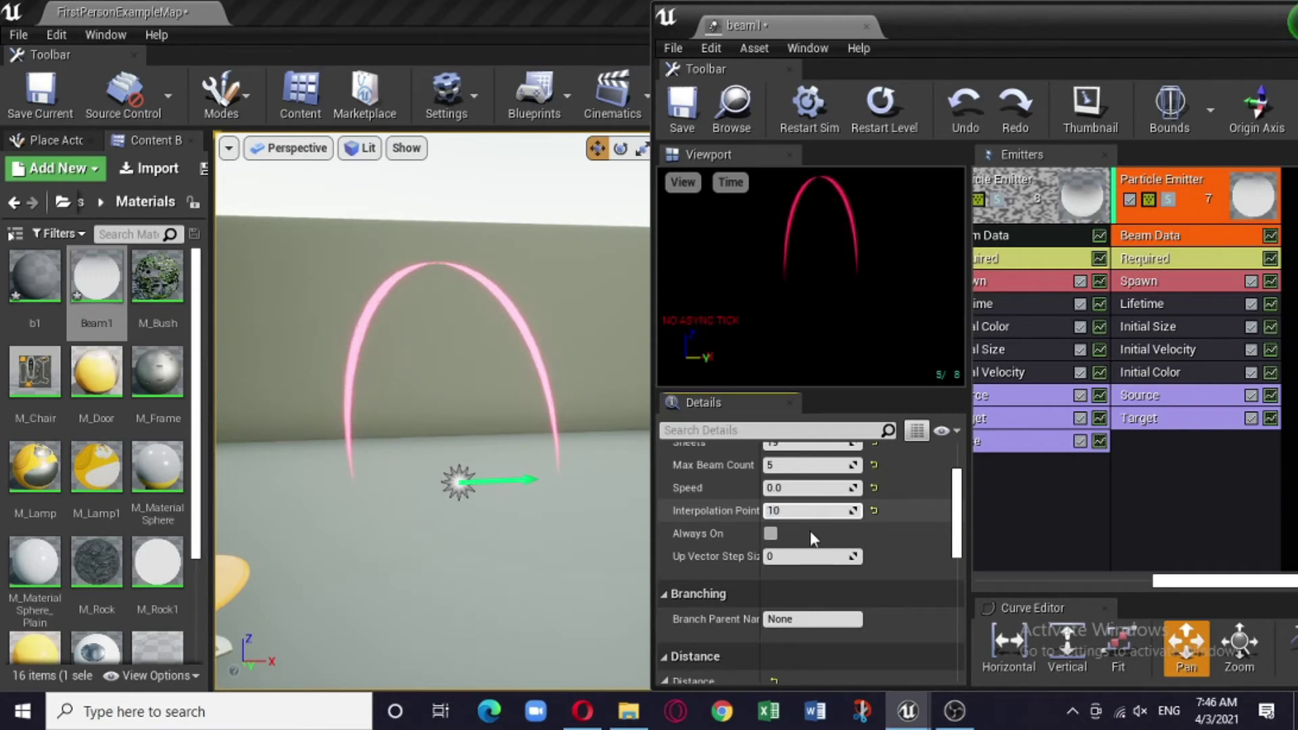
click(915, 527)
click(782, 510)
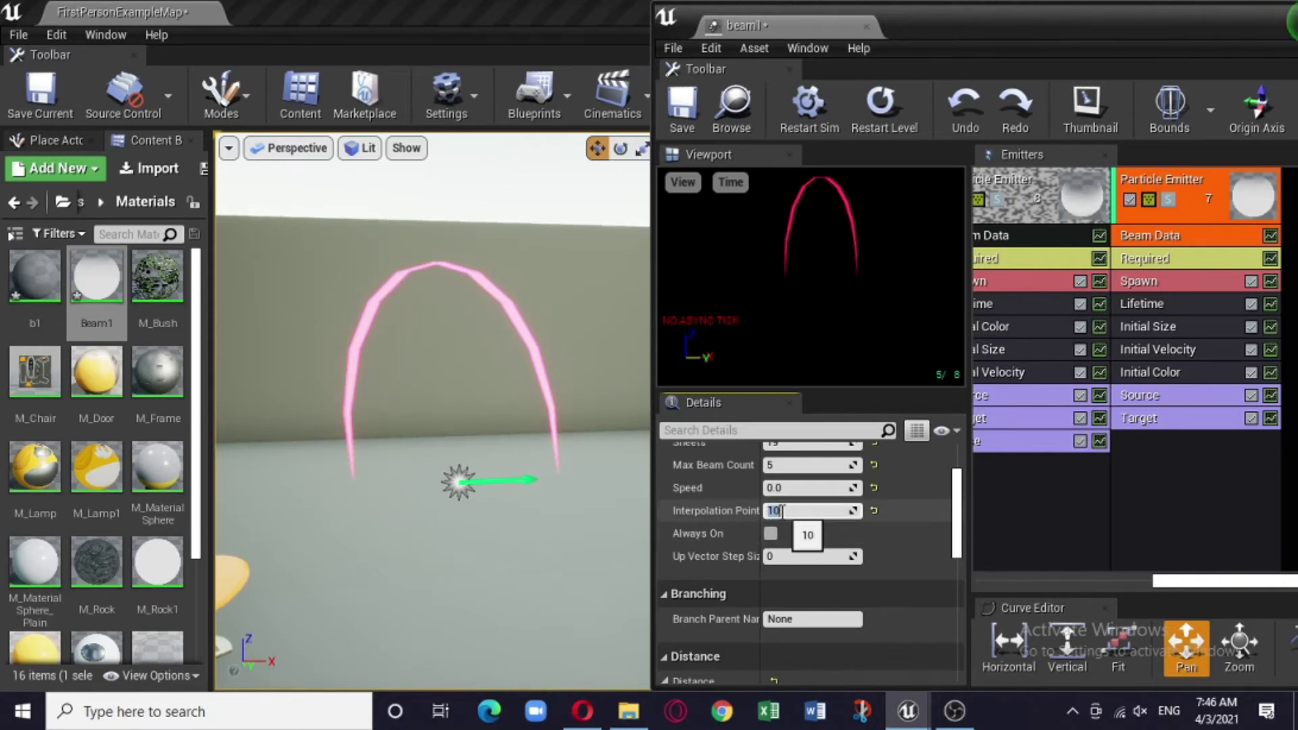
text(8)
click(906, 523)
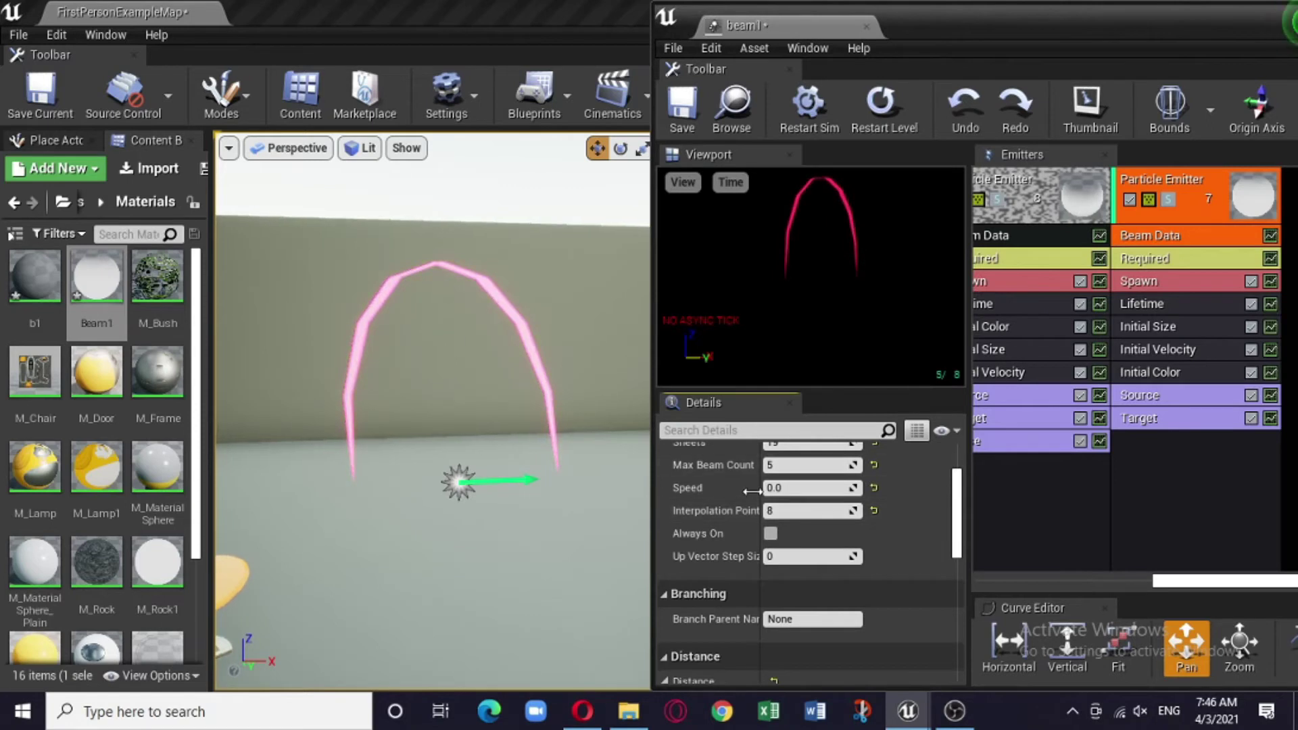
scroll(793, 466, up, 3)
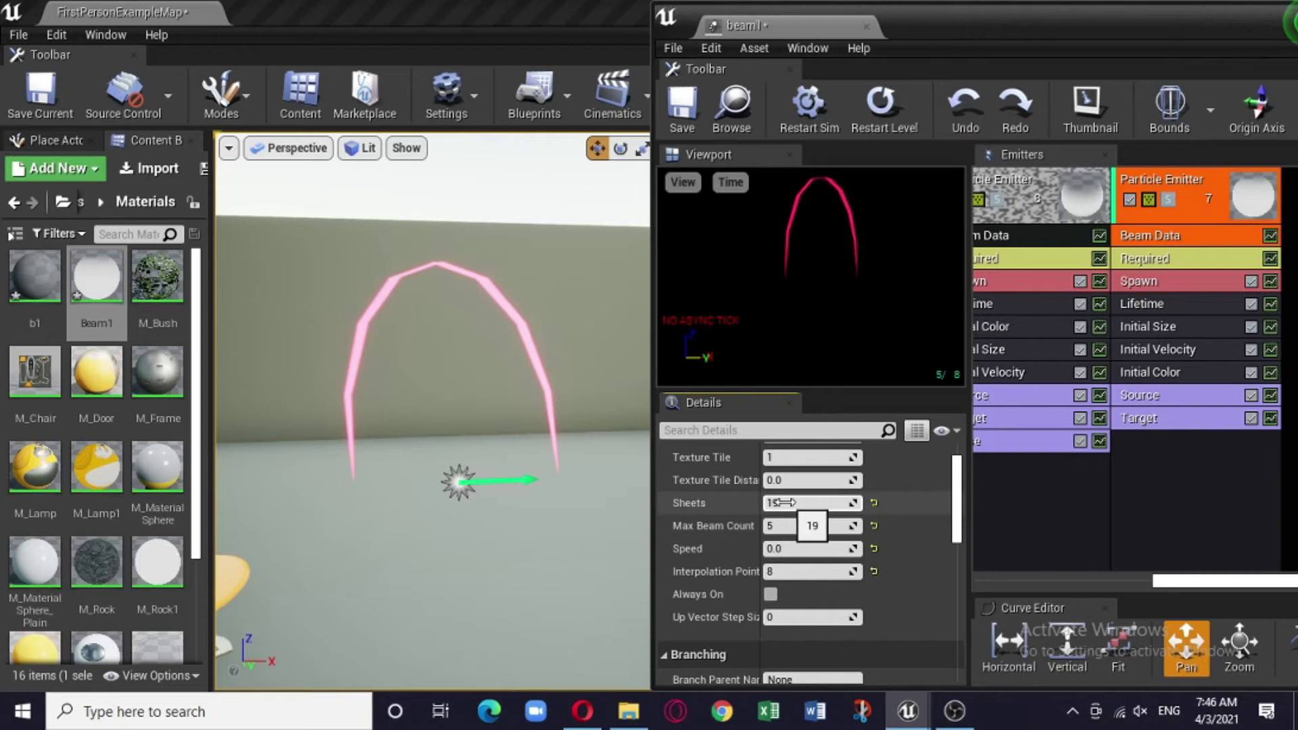
Add a Noise beam module to the fourth emitter of beam1
right_click(1133, 468)
mouse_move(1240, 351)
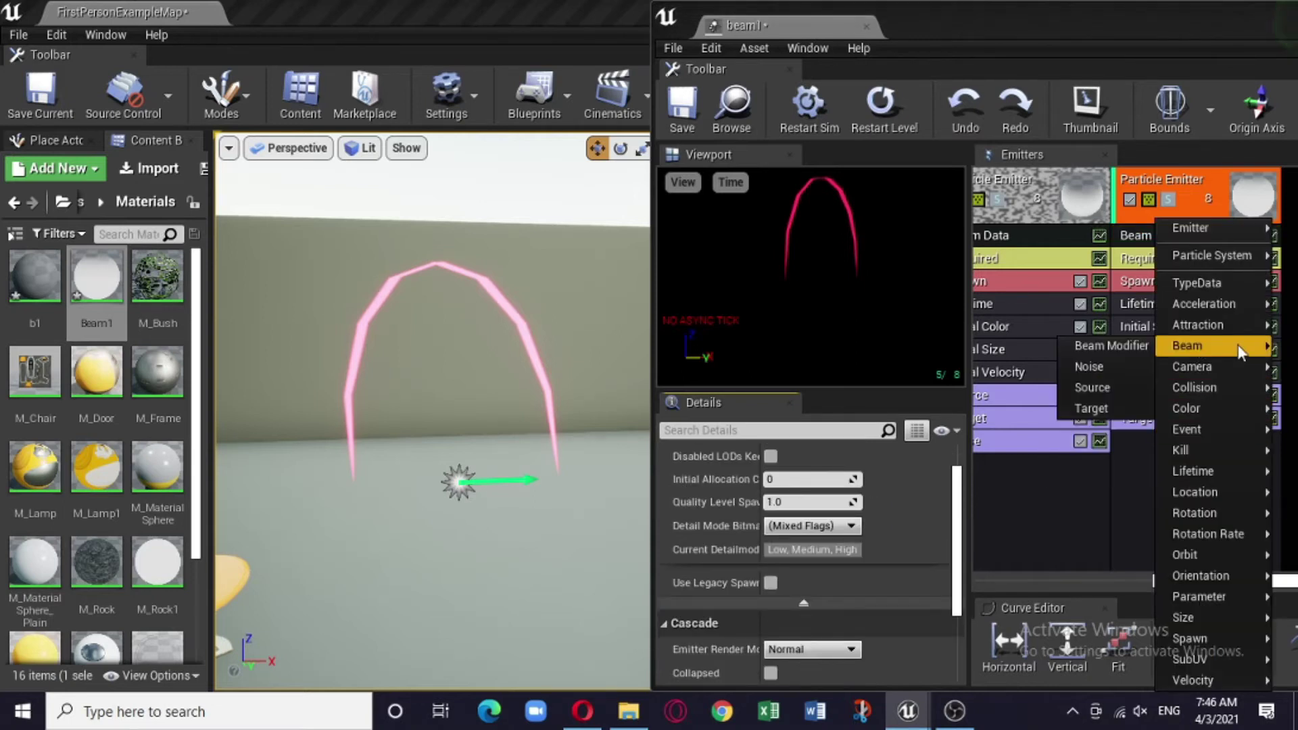
click(1106, 368)
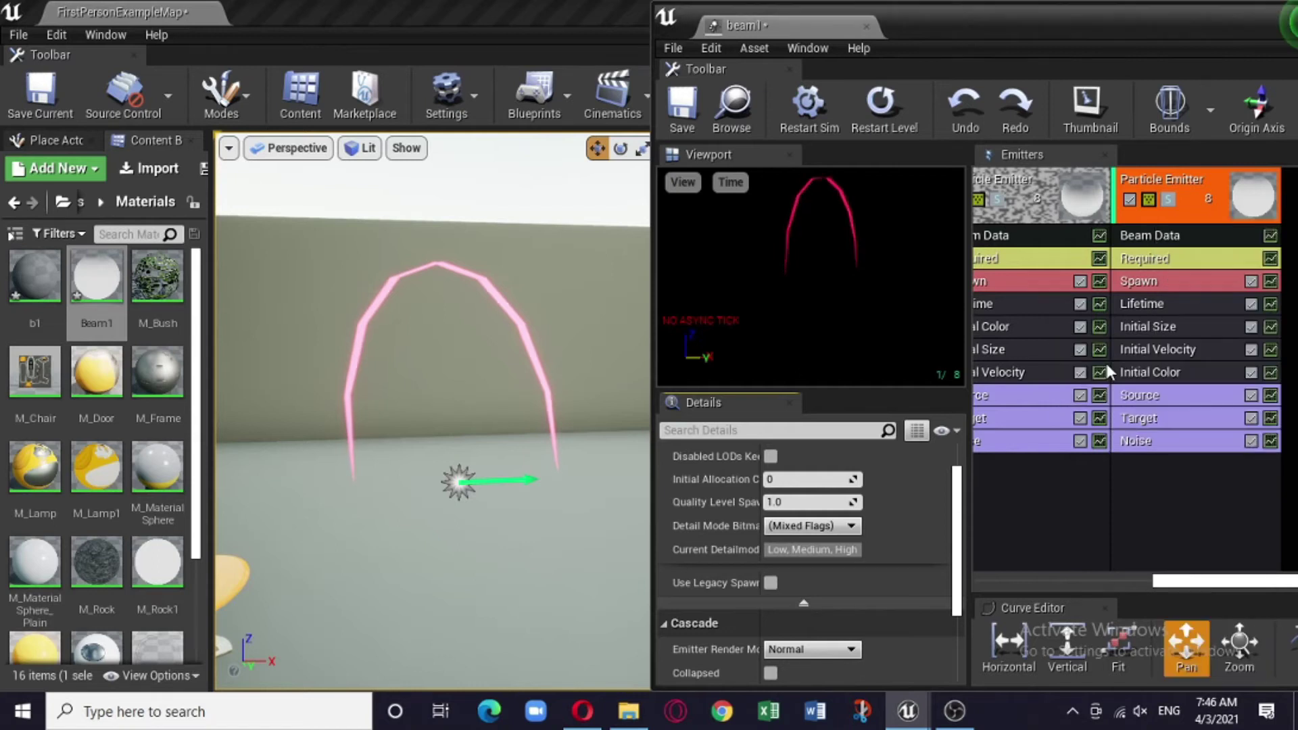
Enable low-frequency noise in the fourth emitter's Noise module and set its Frequency to 5
click(1183, 445)
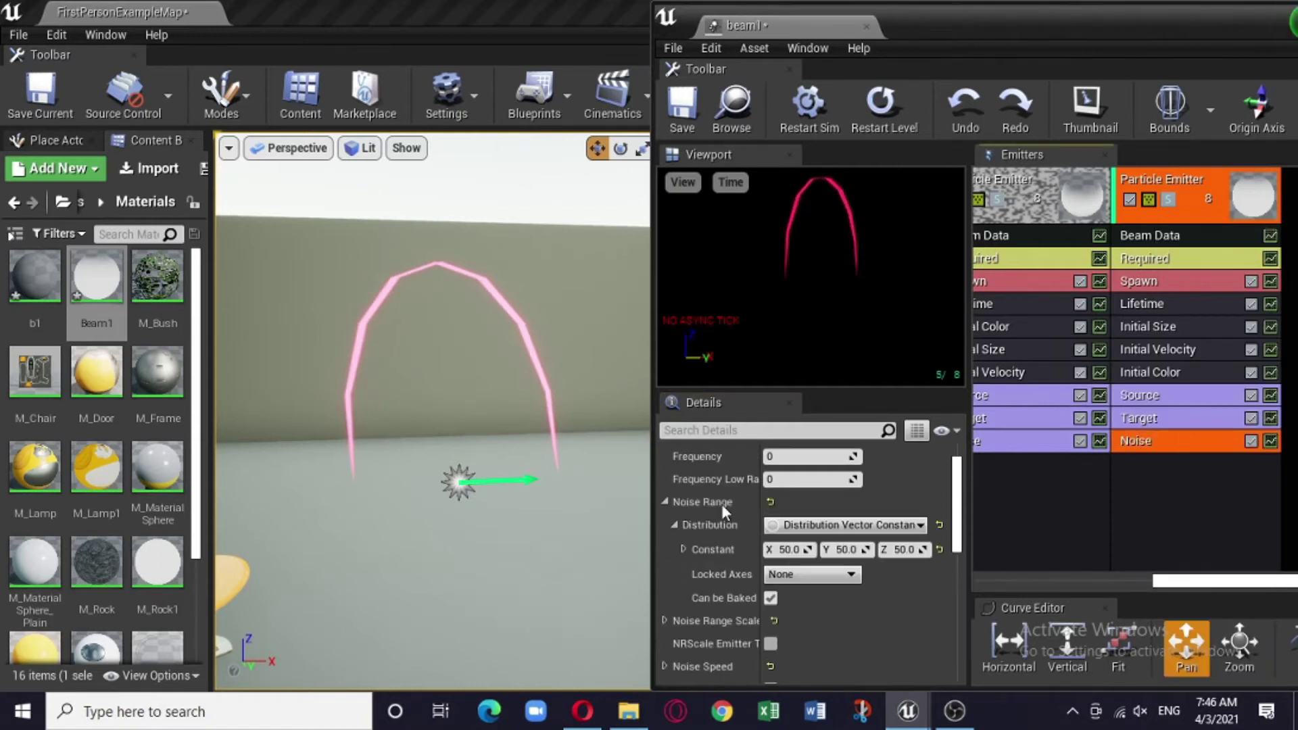
scroll(953, 488, up, 2)
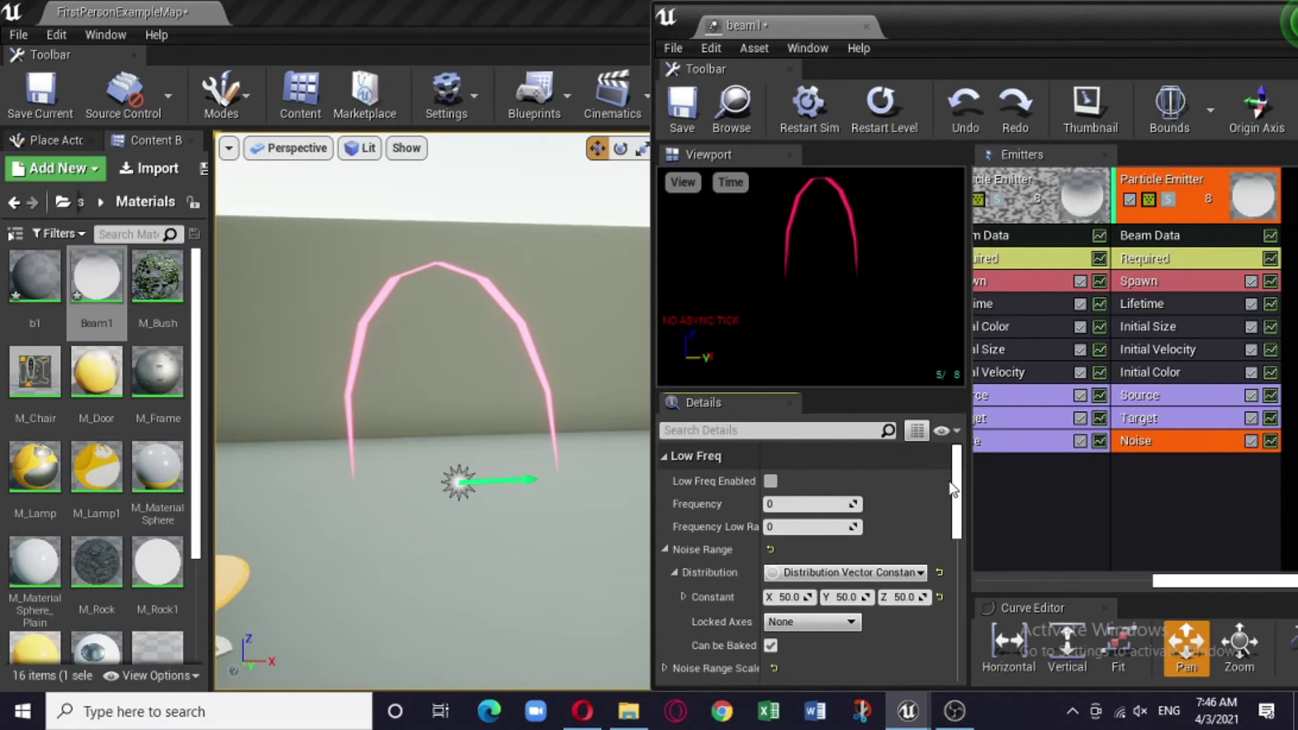
click(770, 480)
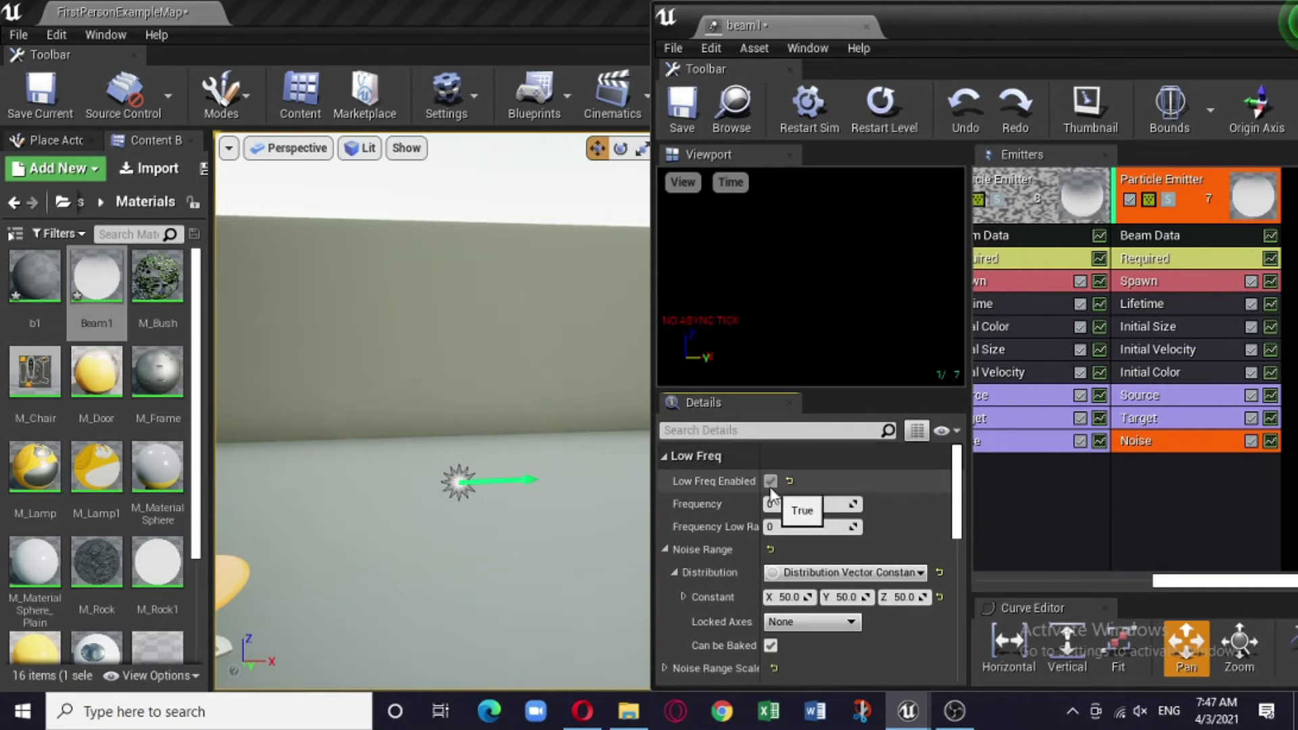
click(821, 505)
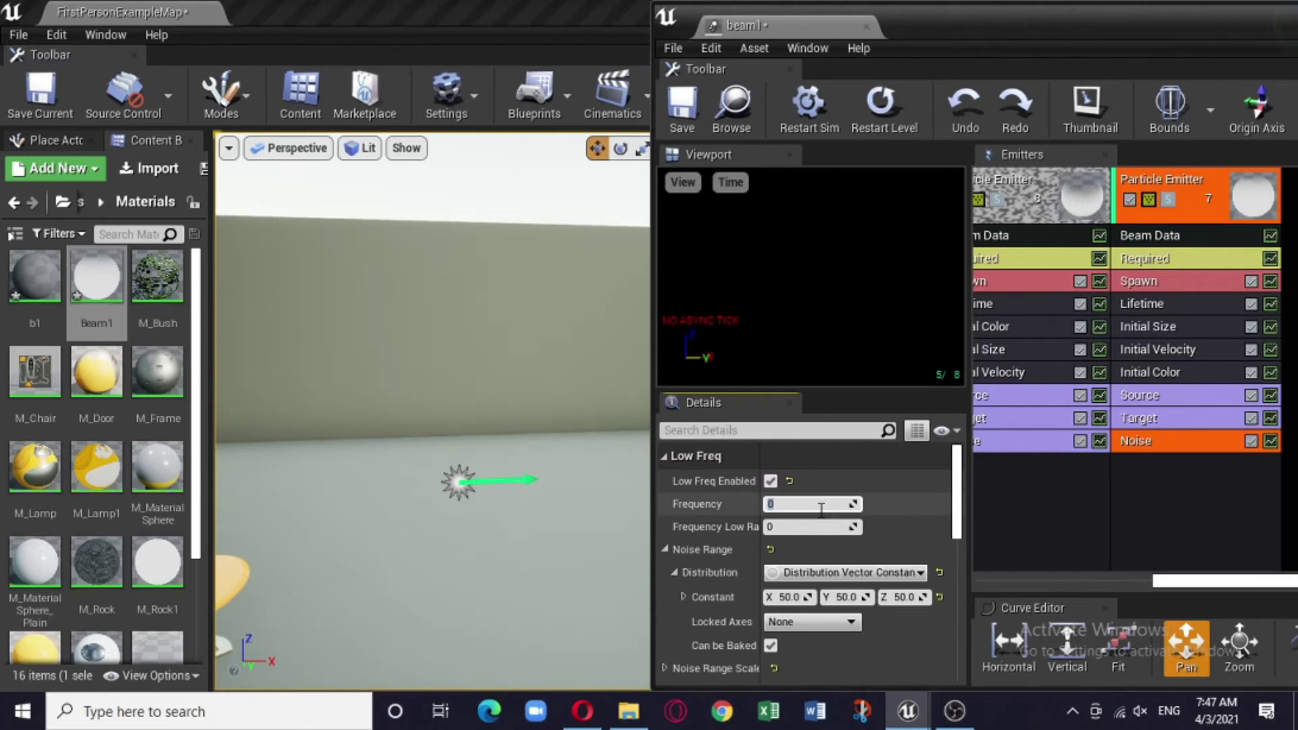
key(Return)
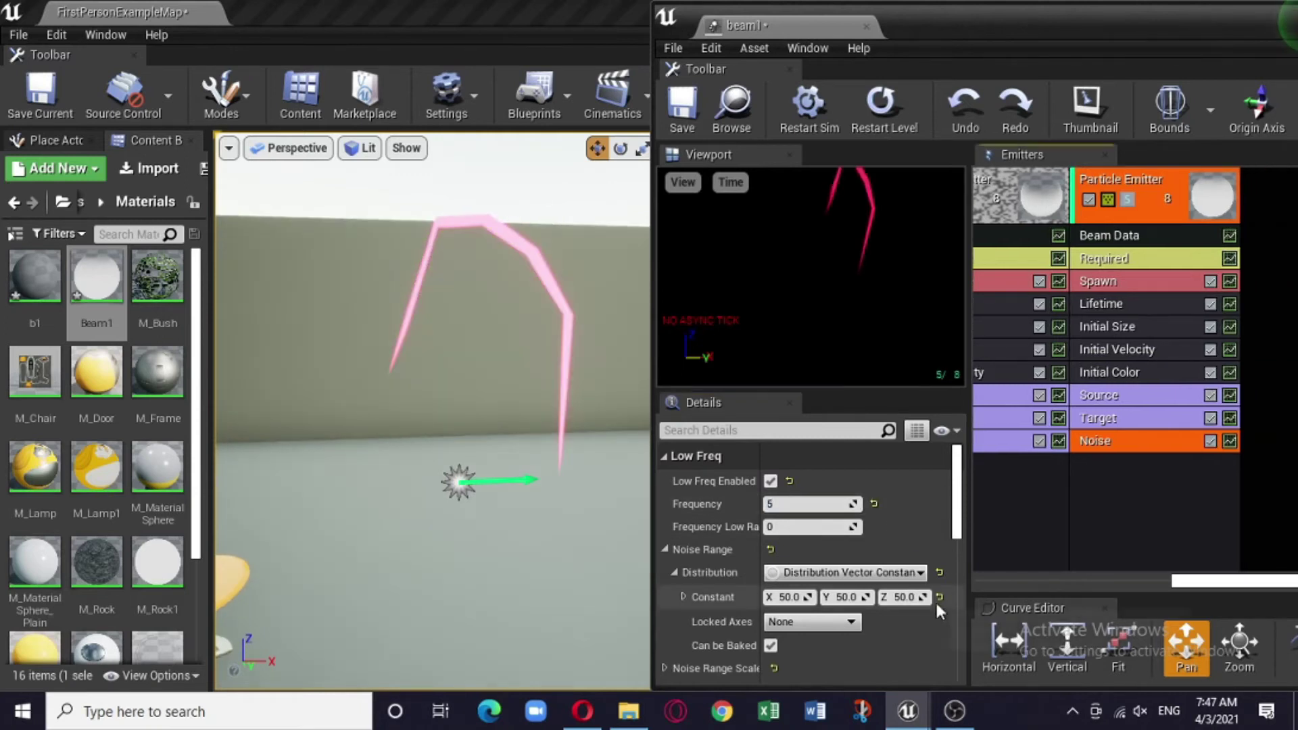
Change the Noise Range distribution to Distribution Vector Uniform and set its Max X, Y and Z to 10
click(910, 571)
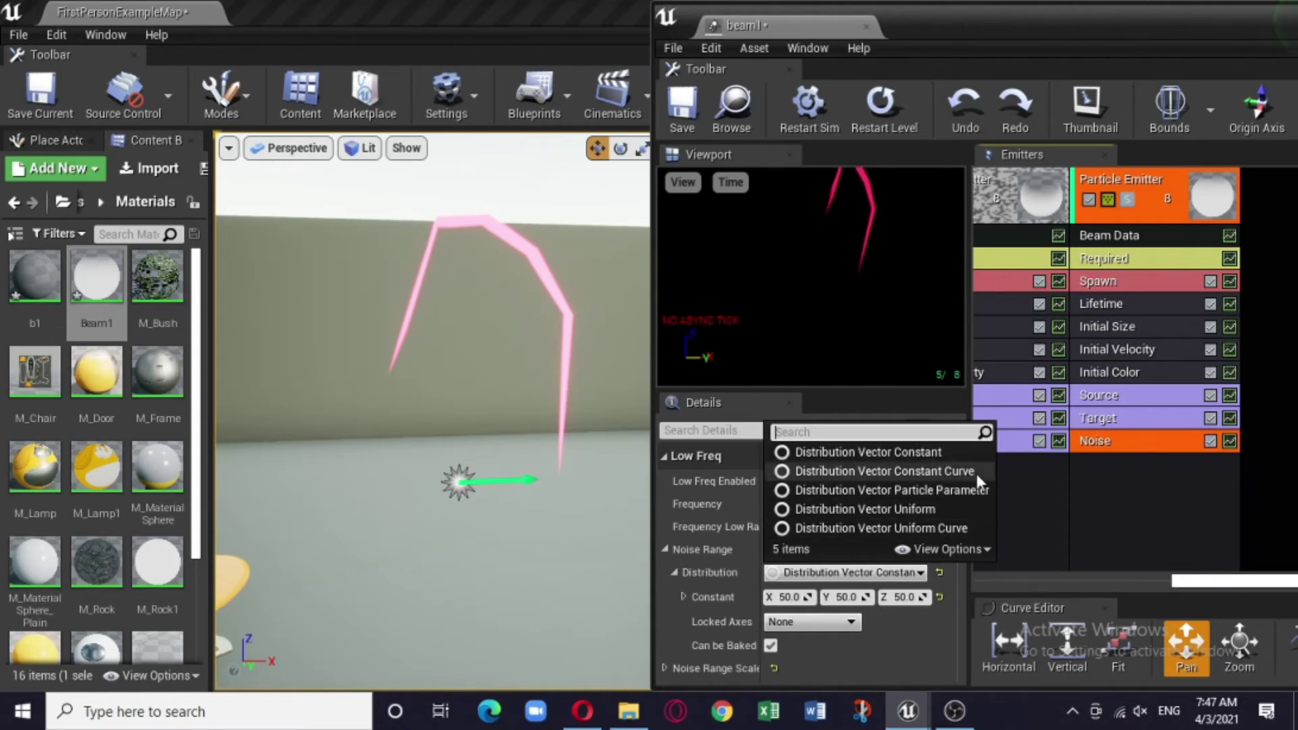
click(890, 510)
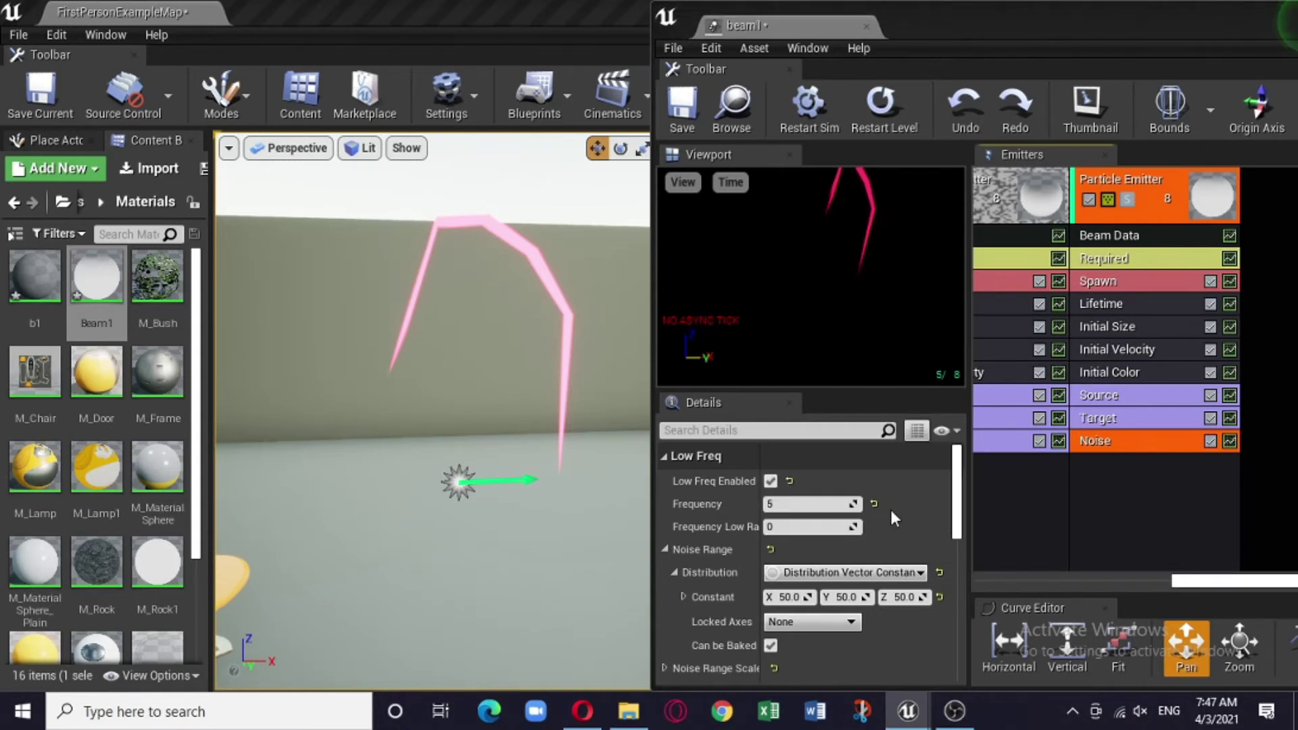
click(792, 598)
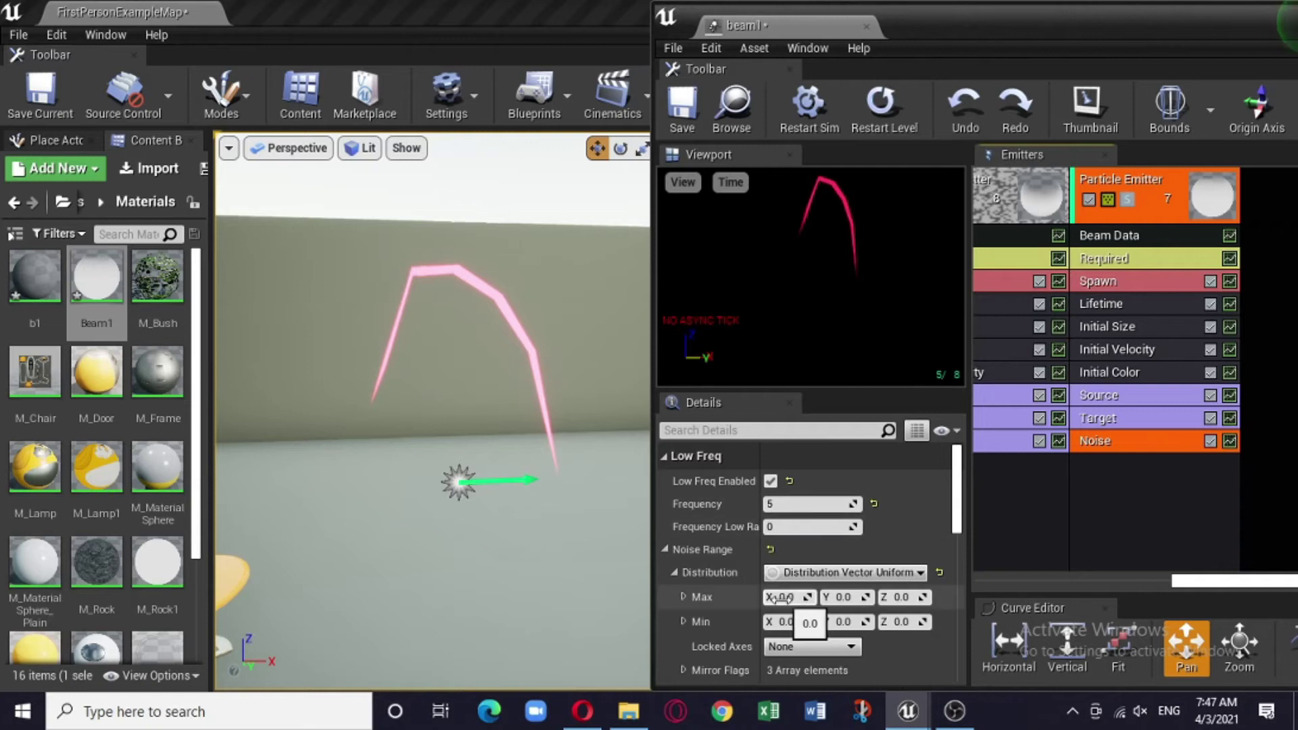
text(10)
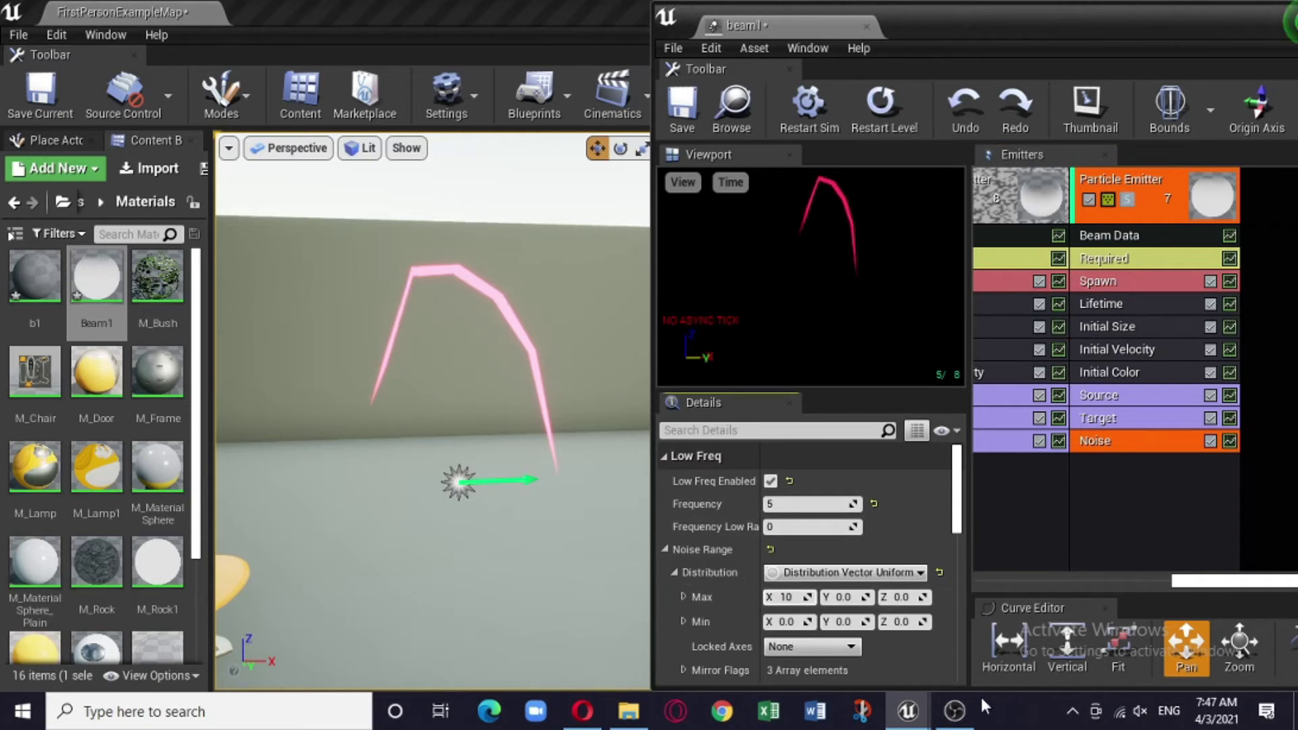
click(838, 598)
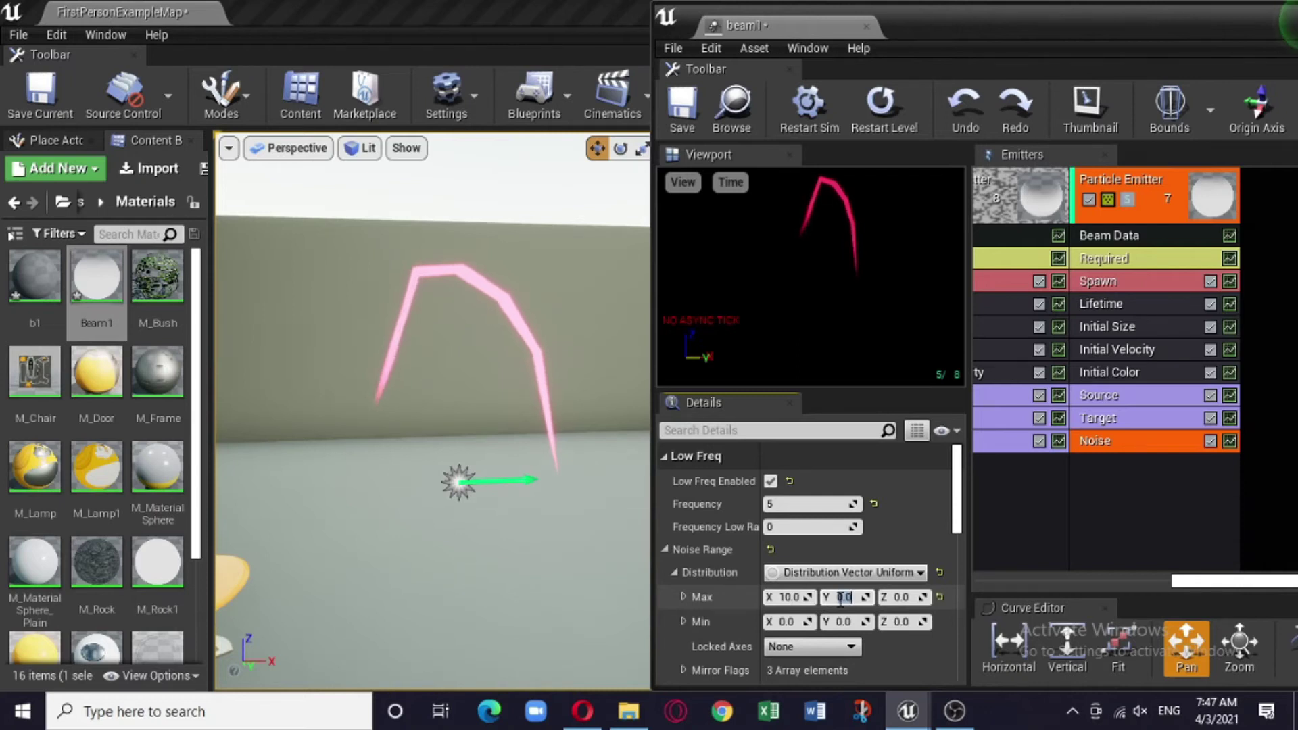
text(10)
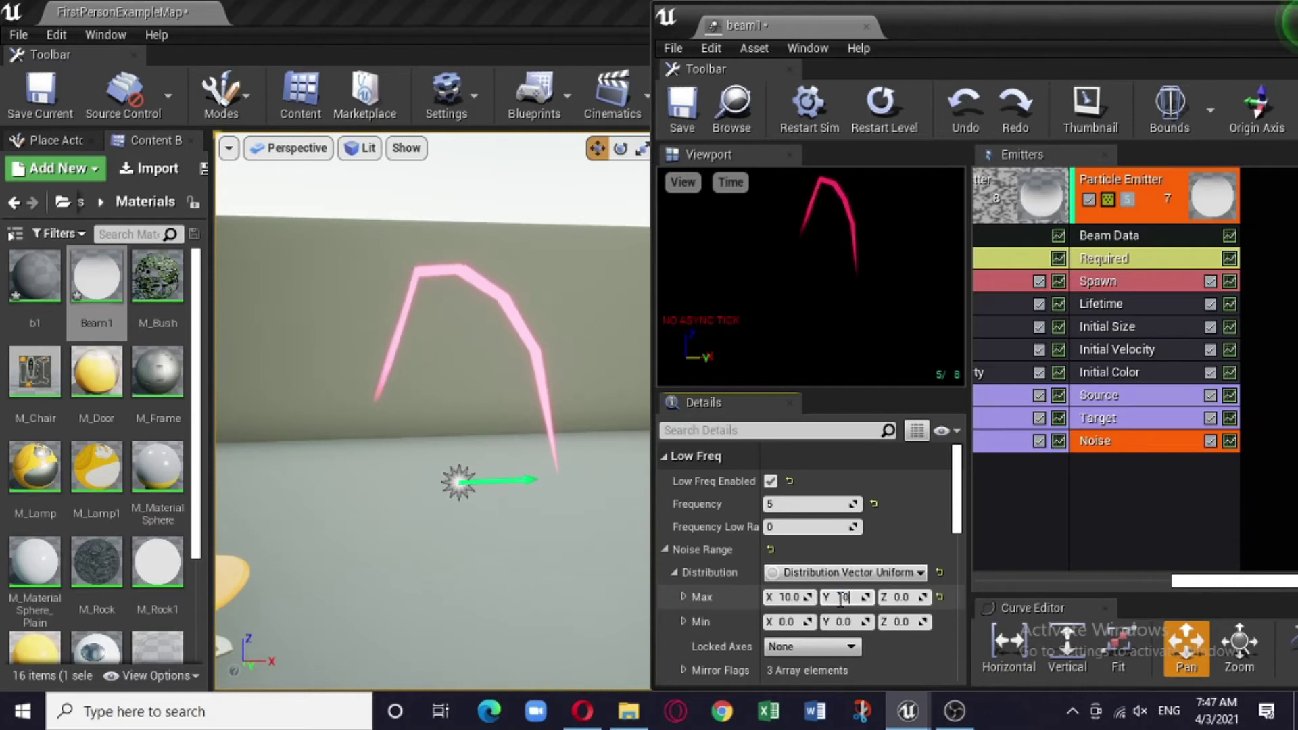
key(Return)
click(894, 596)
text(10)
Set the Noise Range's Min X, Y and Z to -10
click(782, 621)
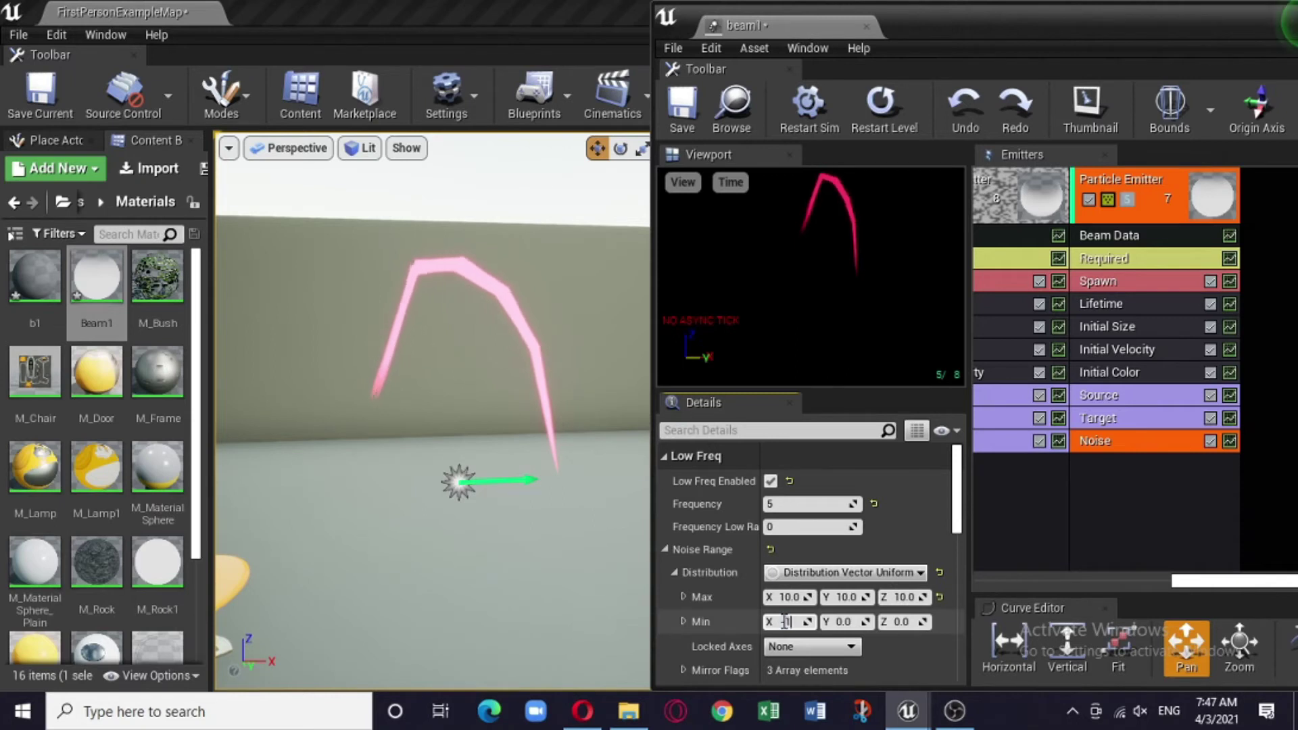
click(840, 619)
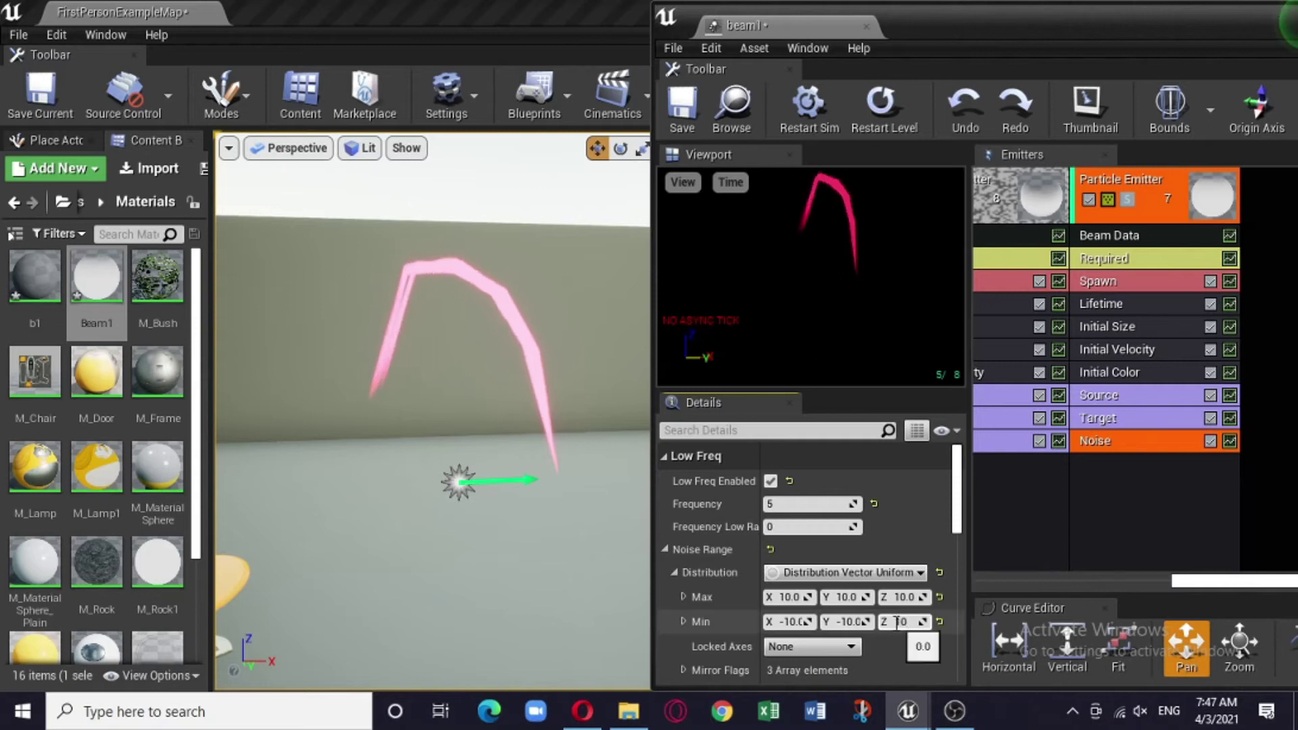
key(Return)
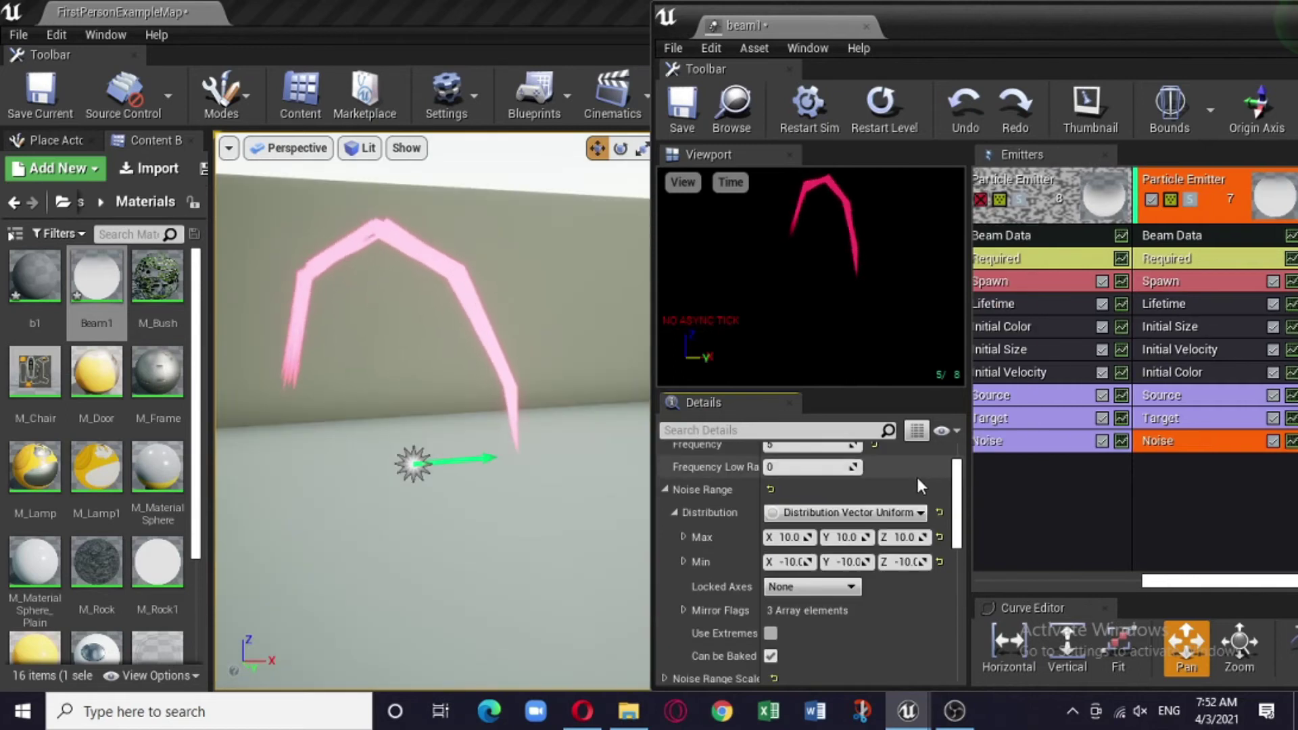
Set the Noise module's low-frequency Frequency to 10 and look at the beam in the level
scroll(917, 481, up, 2)
click(788, 504)
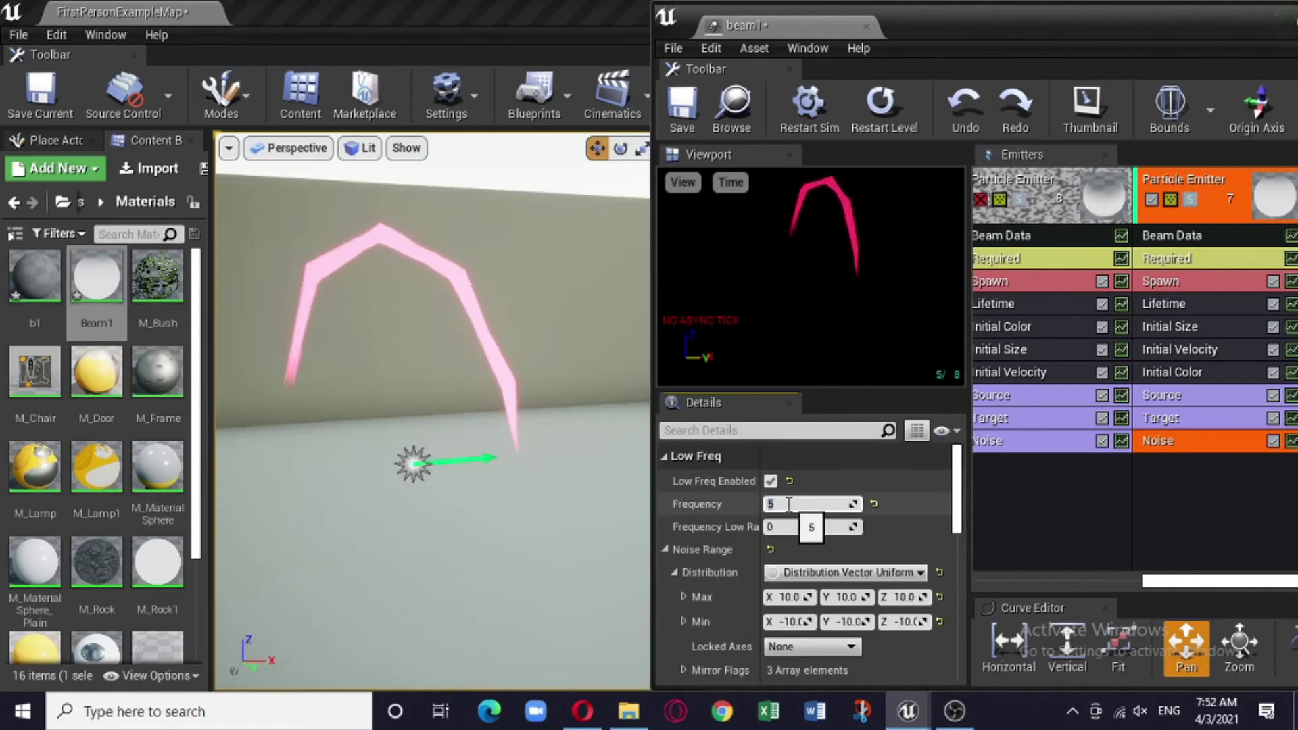
text(10)
key(Return)
mouse_move(441, 408)
mouse_down()
mouse_move(406, 423)
mouse_move(443, 399)
mouse_up()
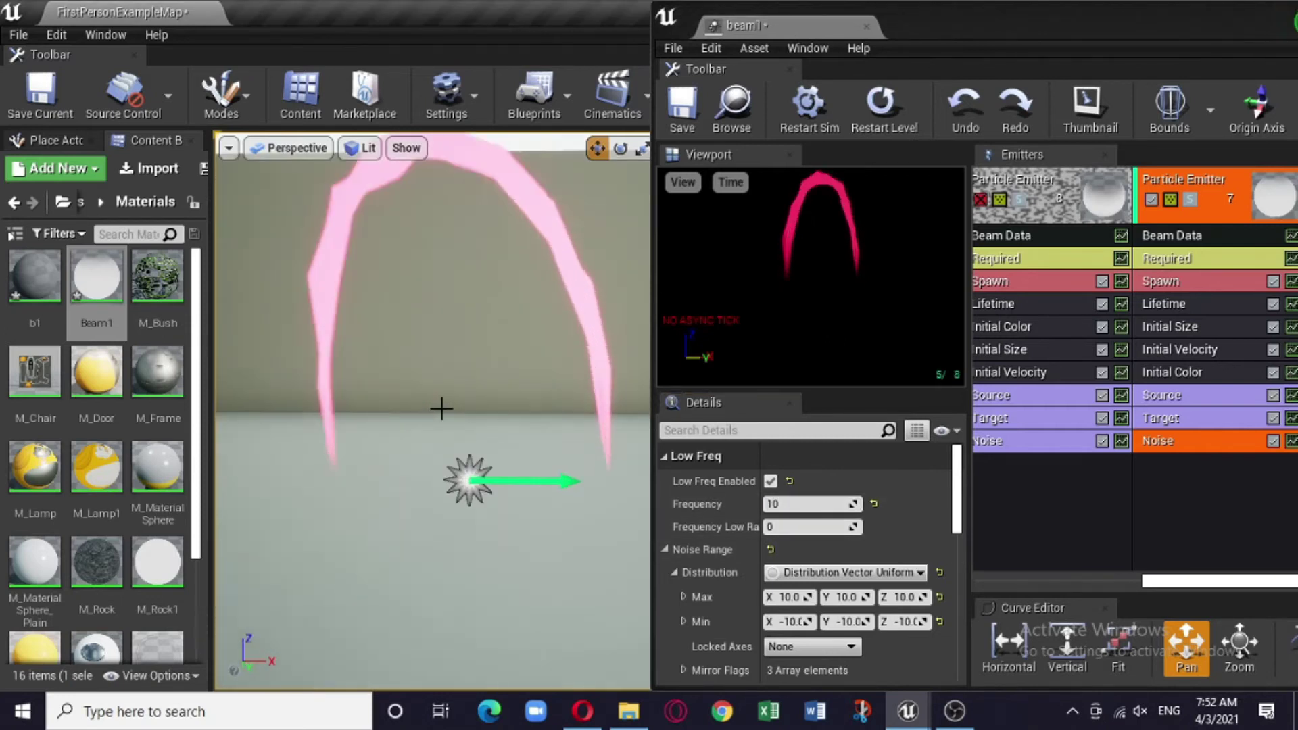
Set the Max Beam Count in the fourth emitter's Beam Data to 2
click(1216, 238)
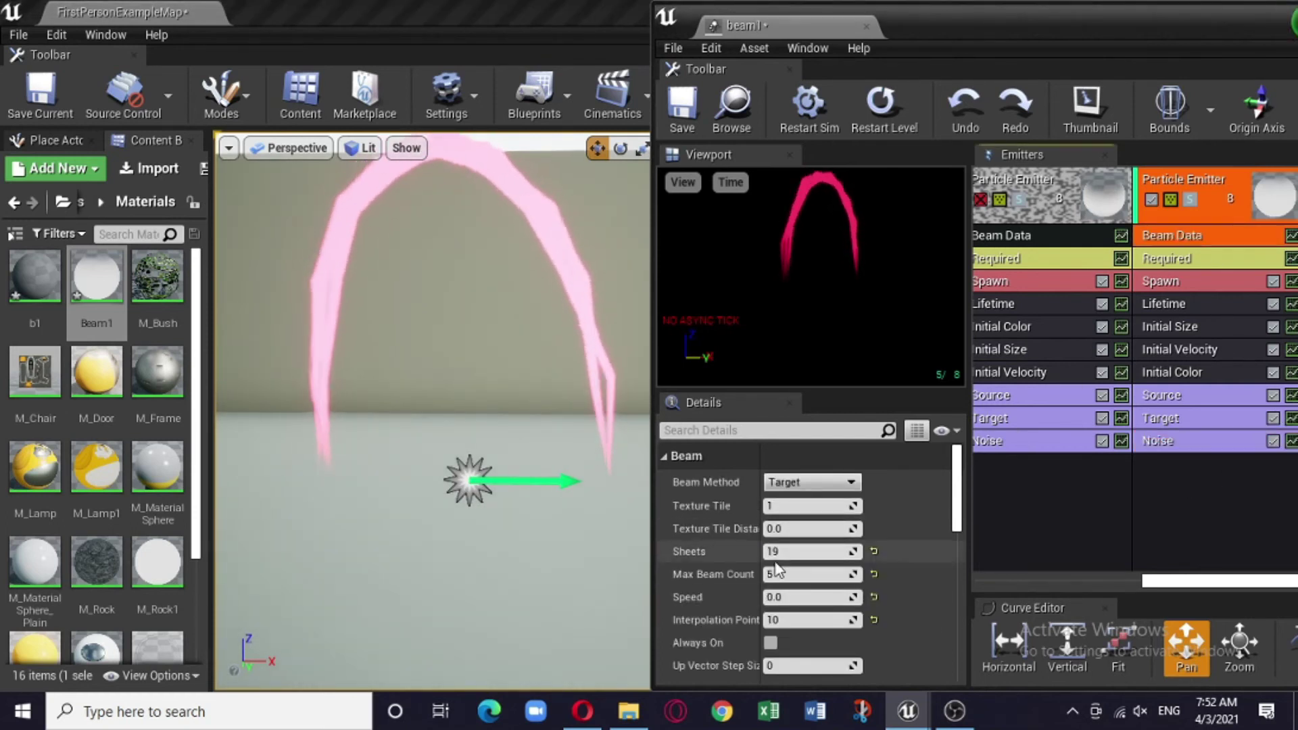
click(790, 578)
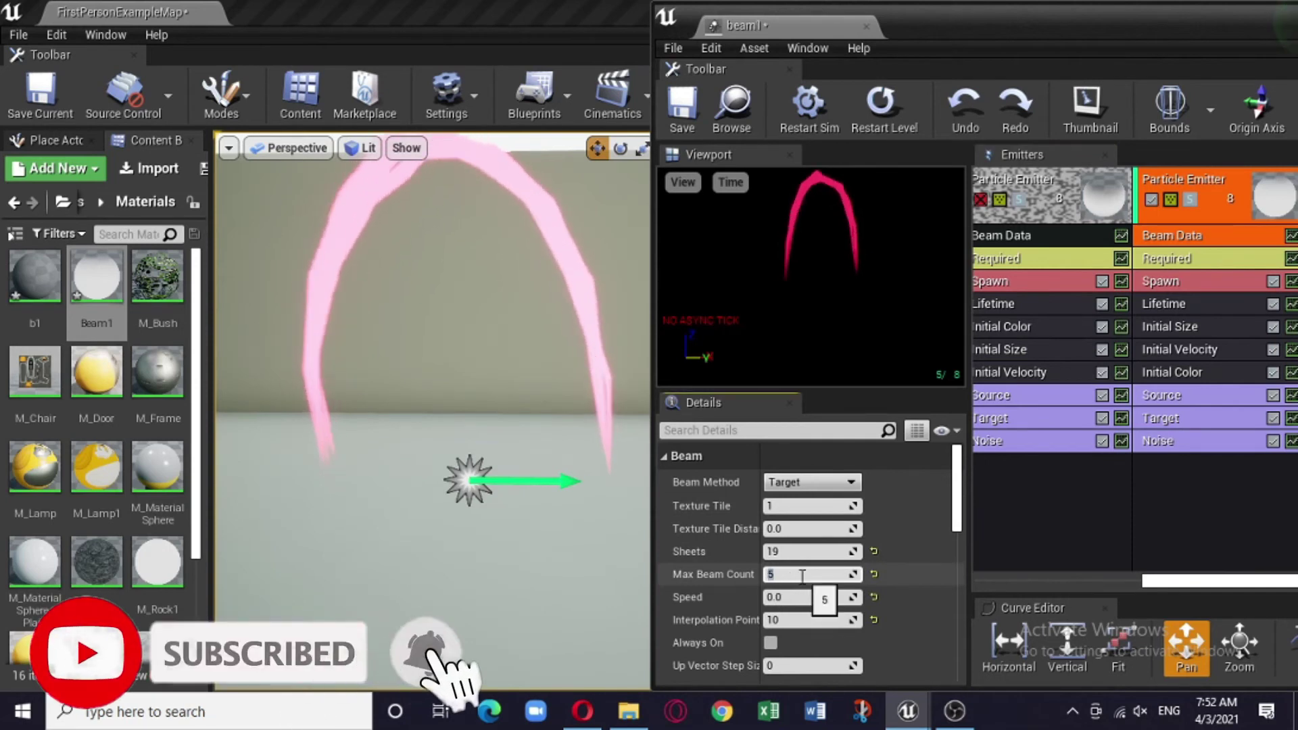
text(2)
key(Return)
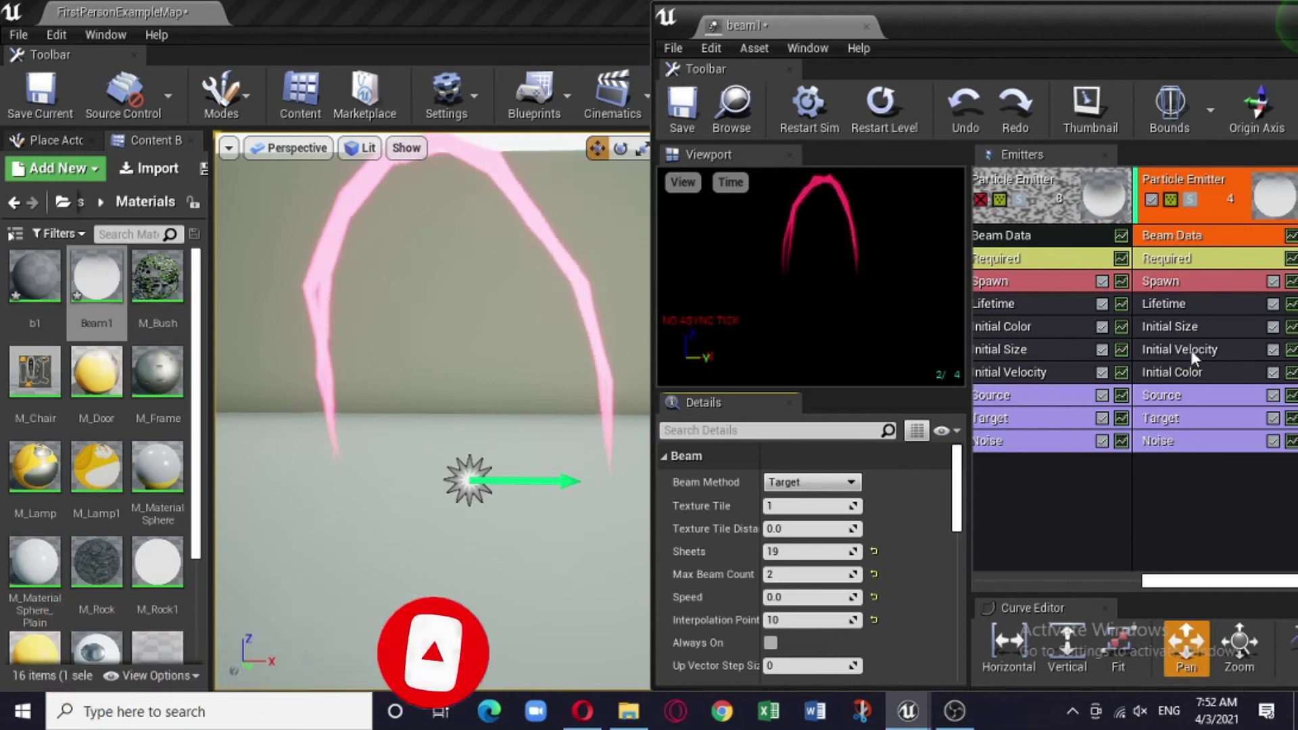
Set the fourth emitter's Initial Size Max X, Y and Z to 5 and check the beam in the level
click(1179, 327)
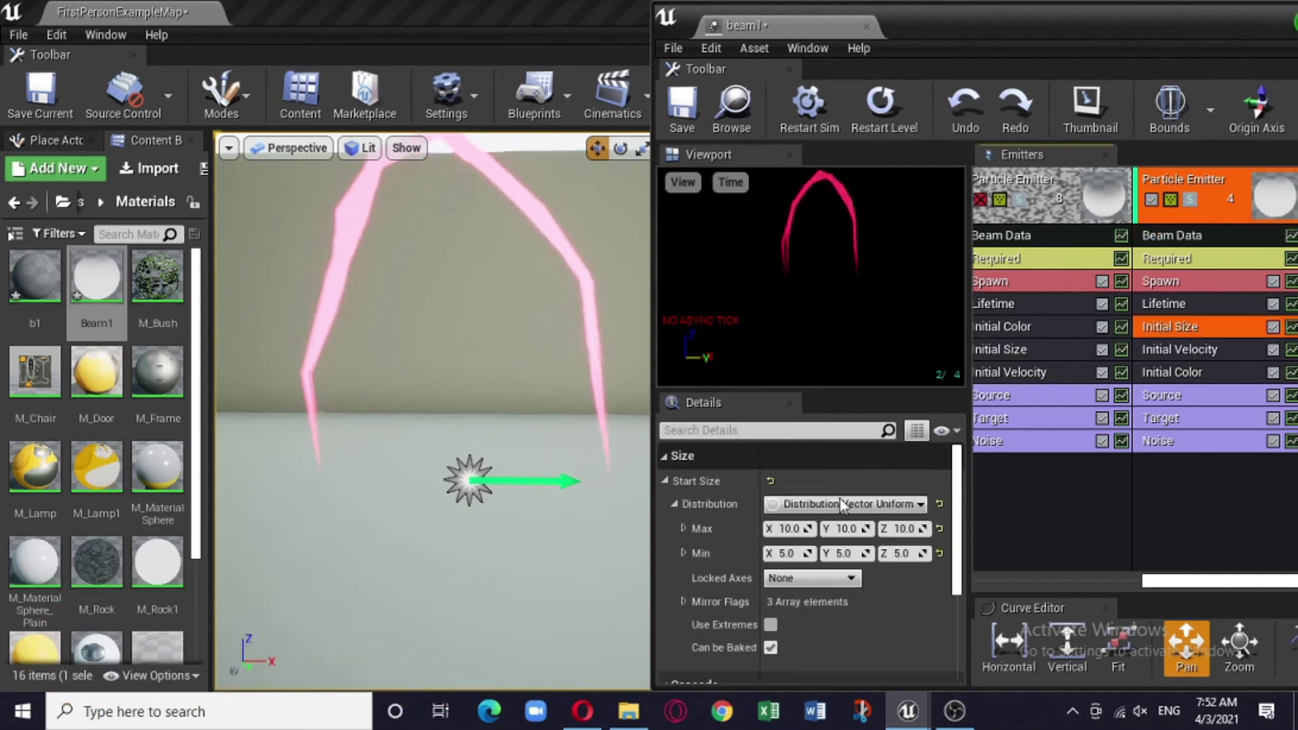
click(788, 530)
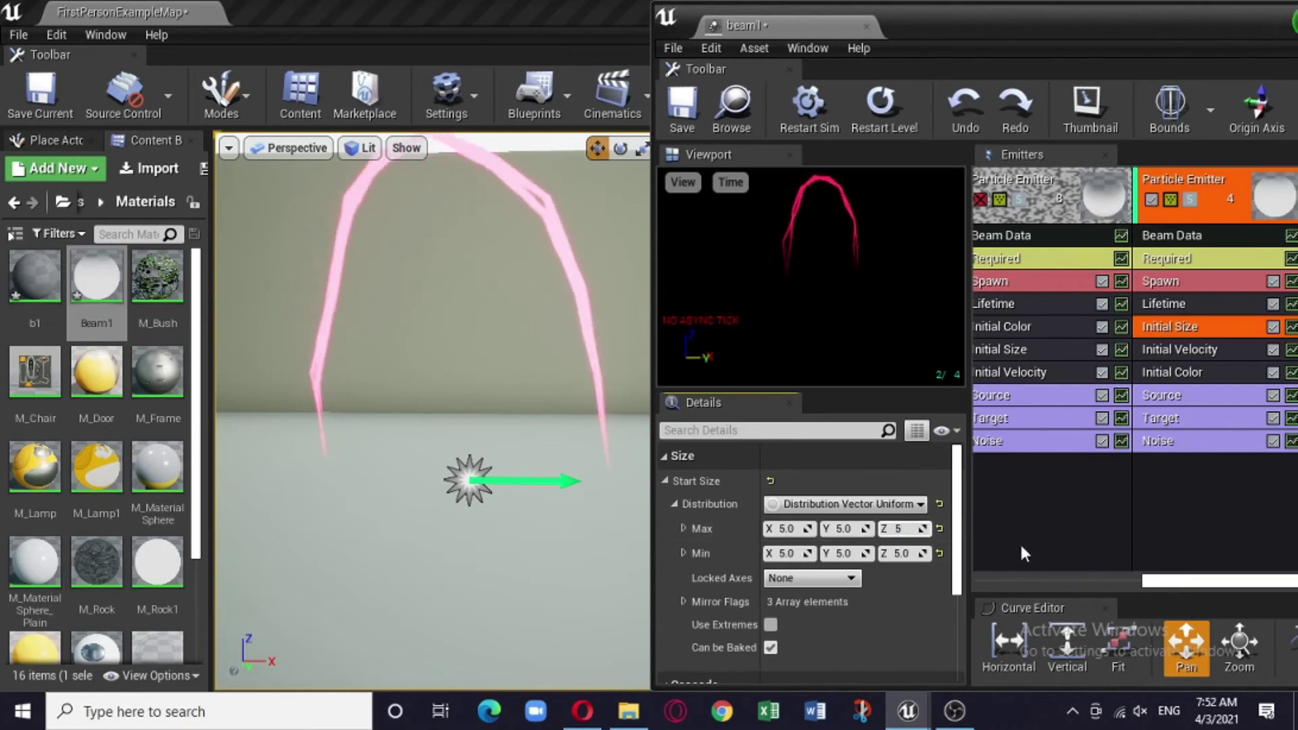
click(978, 537)
right_drag(386, 458, 330, 463)
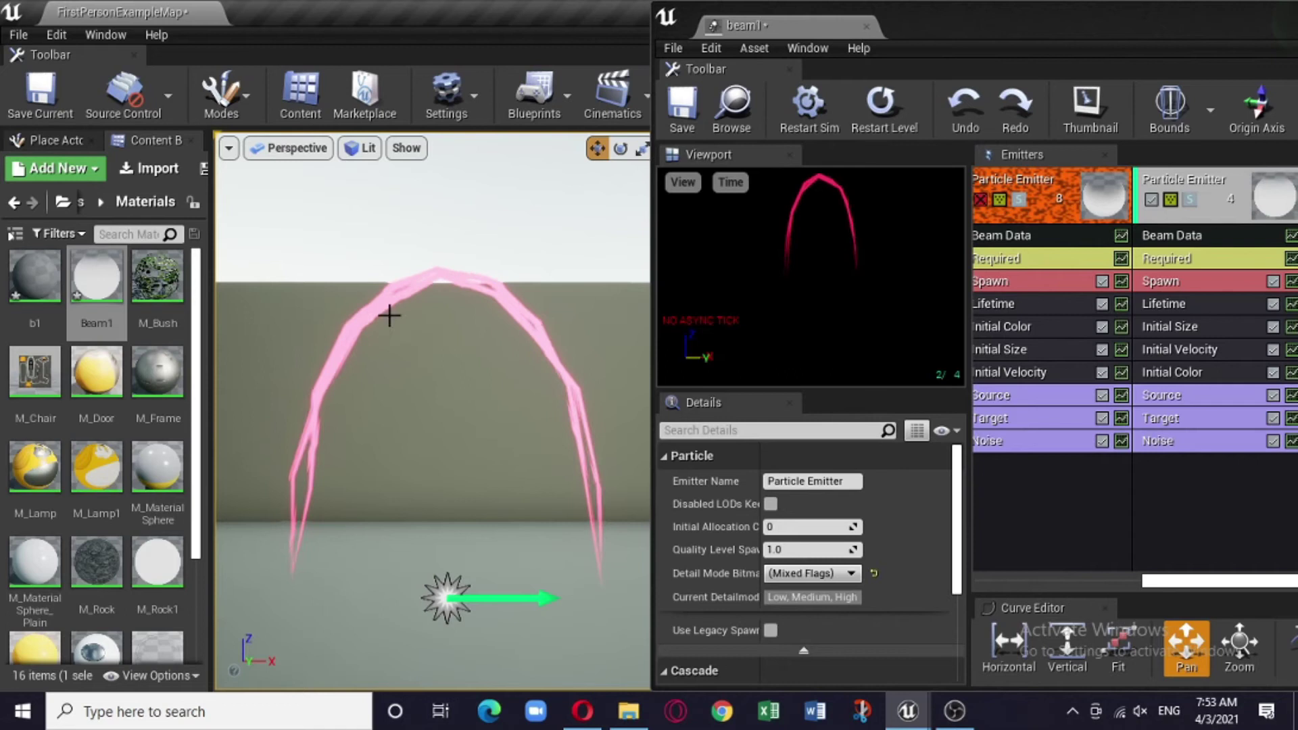
Enable the third emitter and compare its beam between the lamp and the table with the arched beam in the level
click(1173, 236)
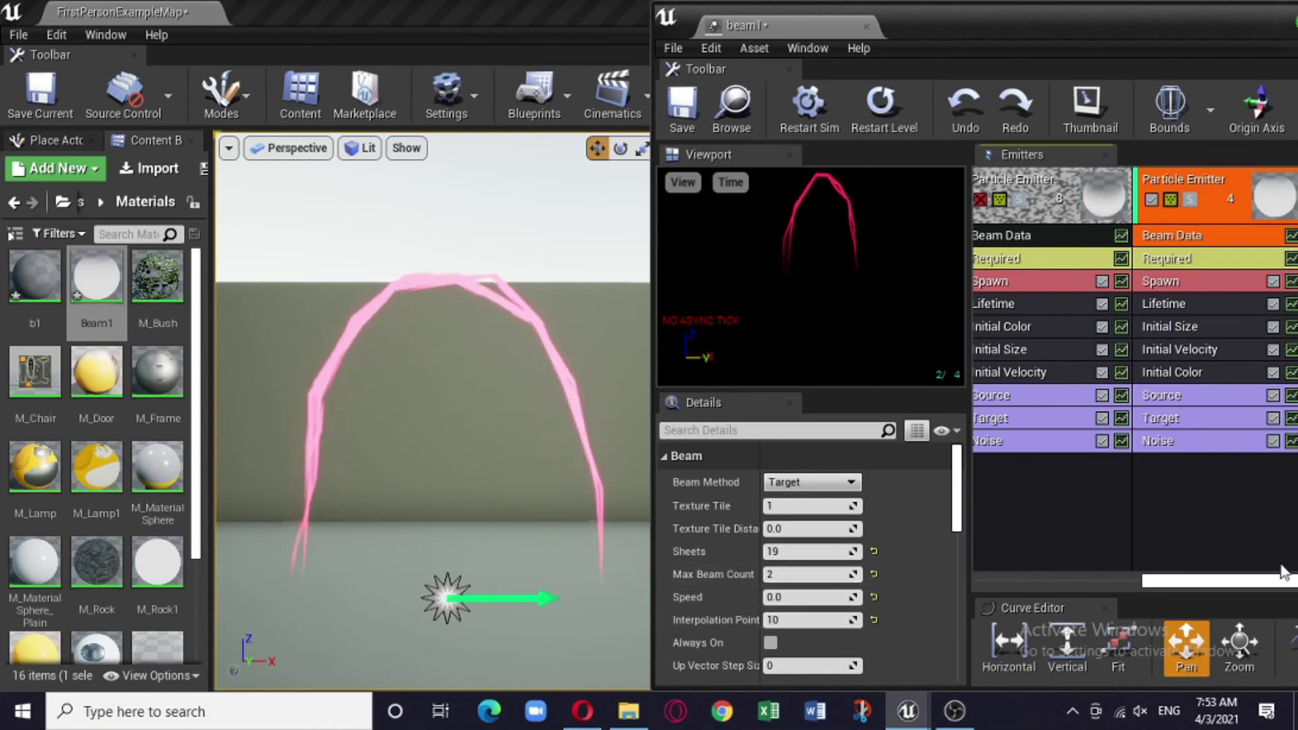
drag(1223, 580, 1261, 581)
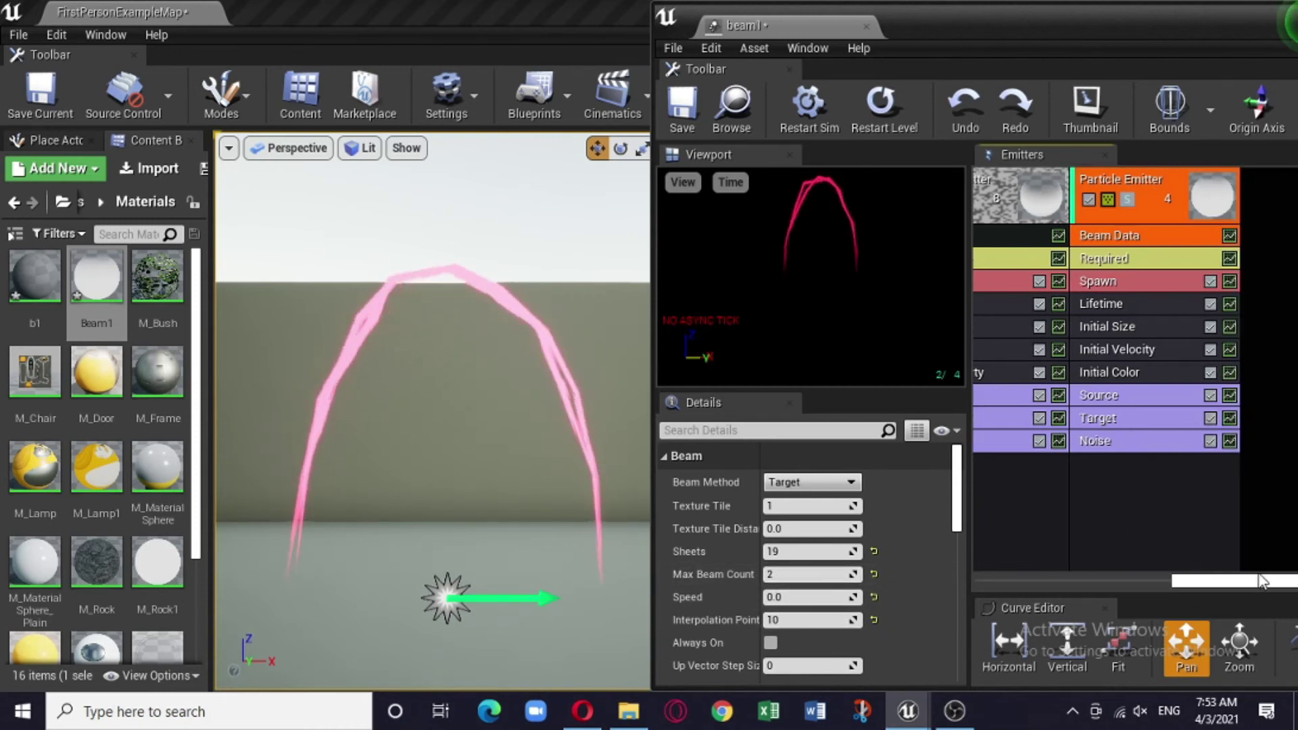
drag(1190, 584, 1161, 587)
click(1086, 202)
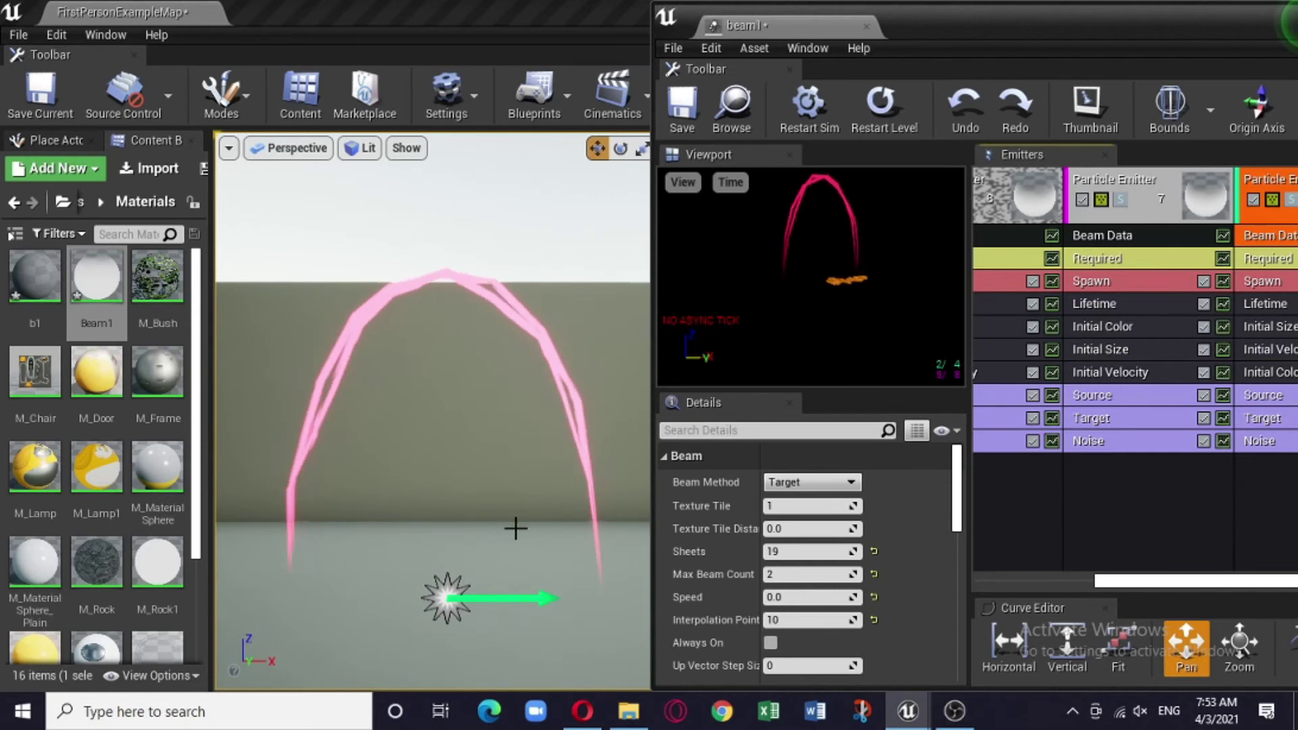
scroll(516, 526, down, 5)
drag(509, 580, 578, 566)
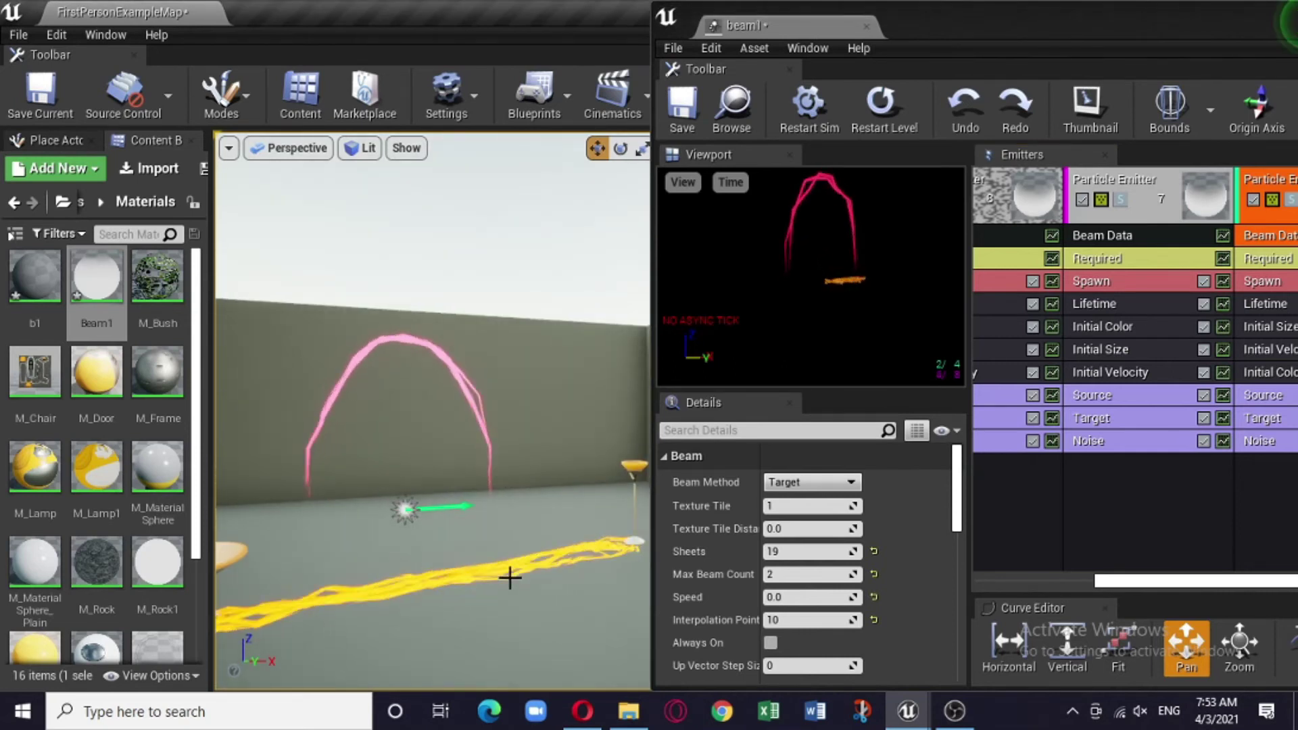
drag(1203, 582, 1270, 579)
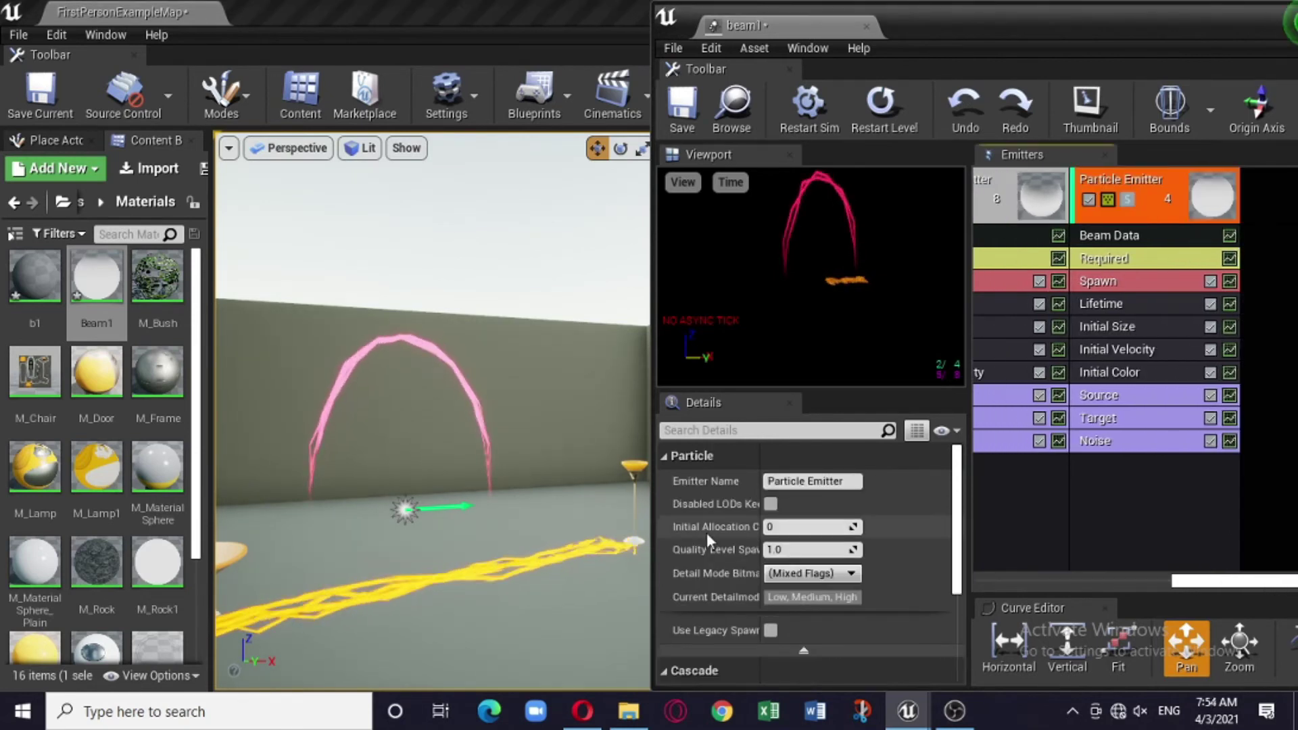
drag(553, 582, 530, 587)
drag(260, 596, 254, 597)
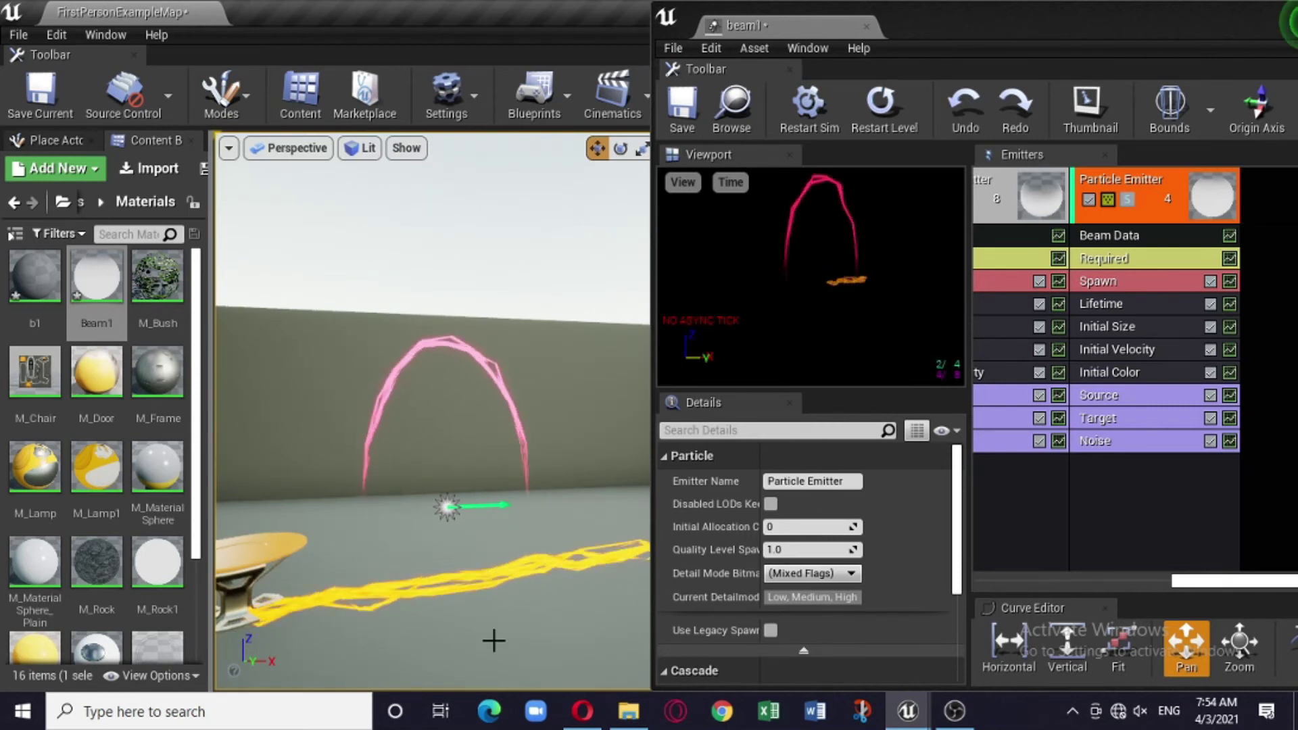
drag(494, 640, 584, 675)
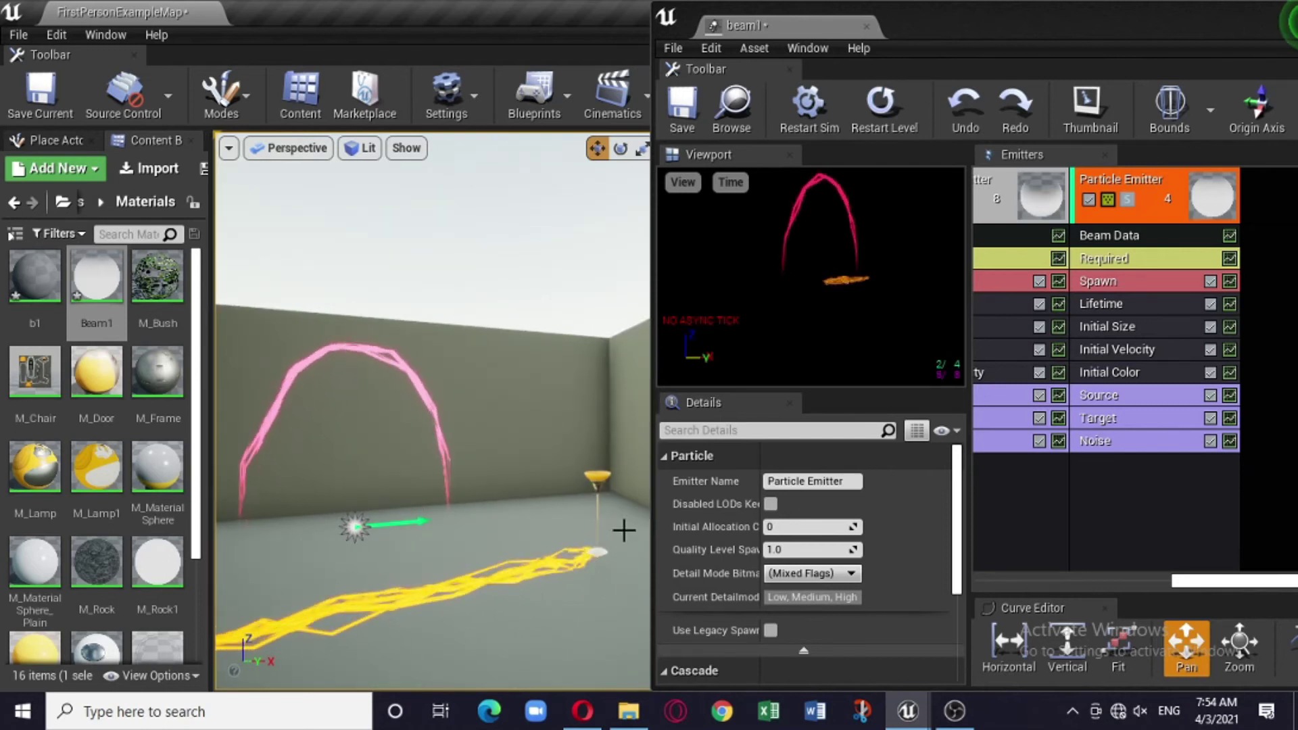
drag(379, 631, 356, 631)
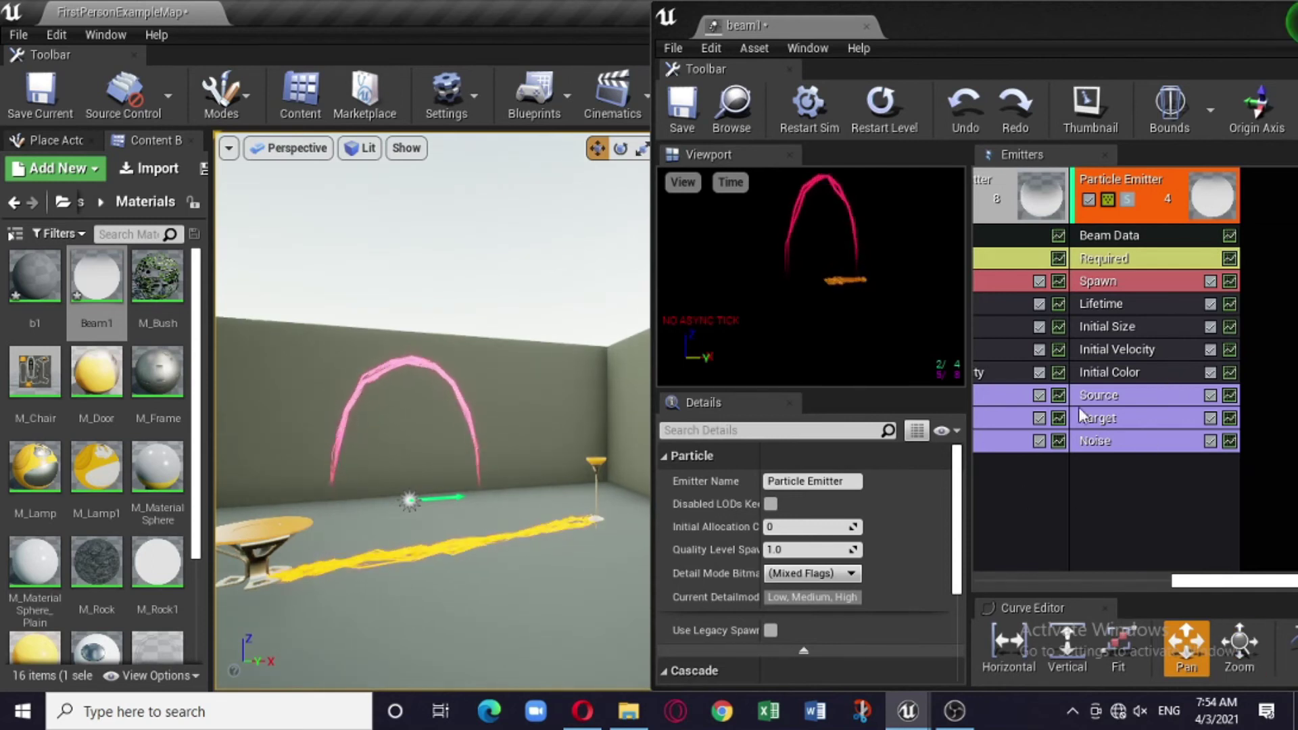
Set the fourth emitter's Source Method to Actor and its Source Name to S1
click(1159, 397)
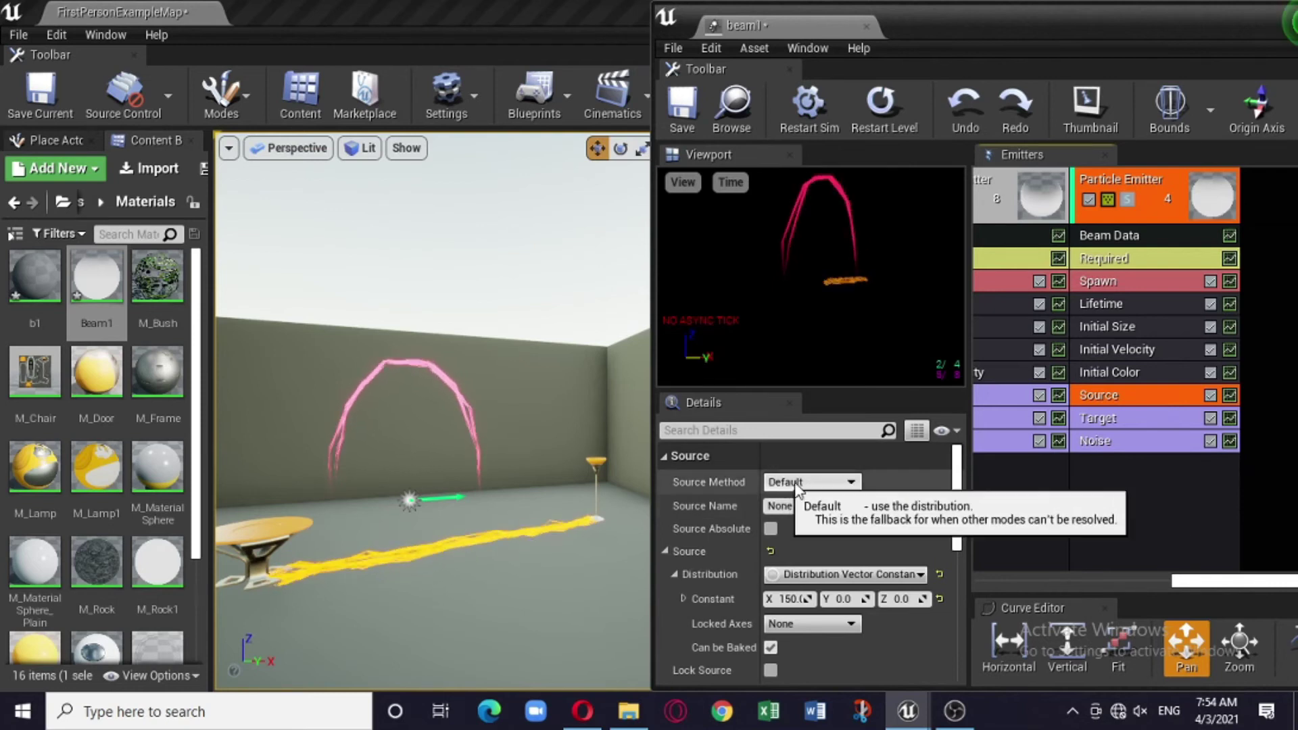
click(816, 482)
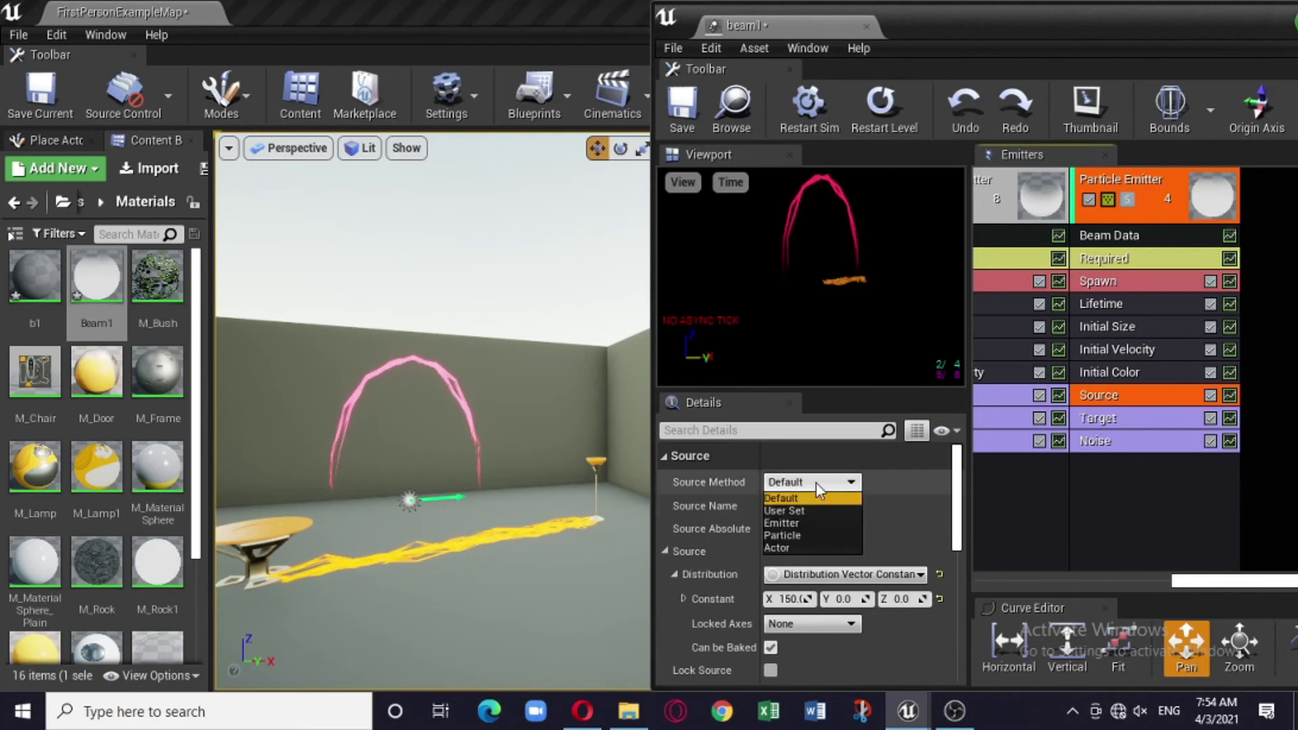
click(809, 547)
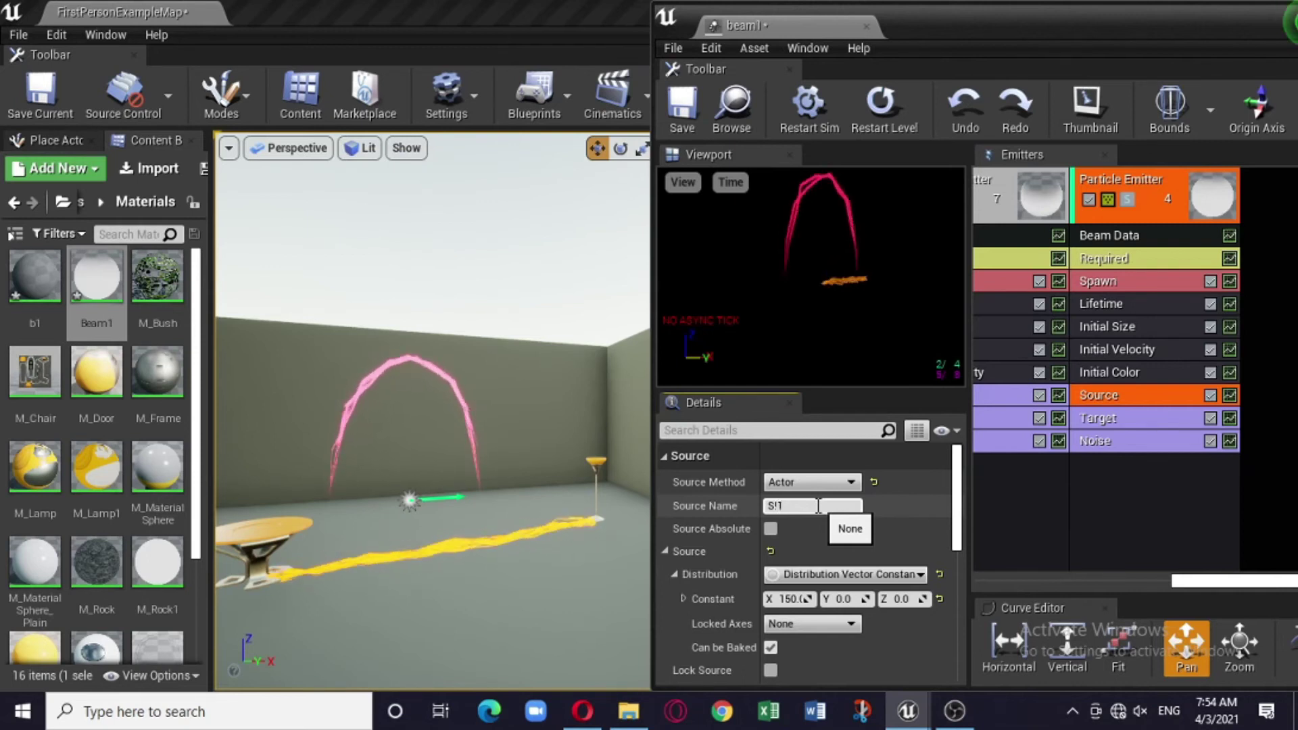
drag(818, 506, 769, 503)
text(S1)
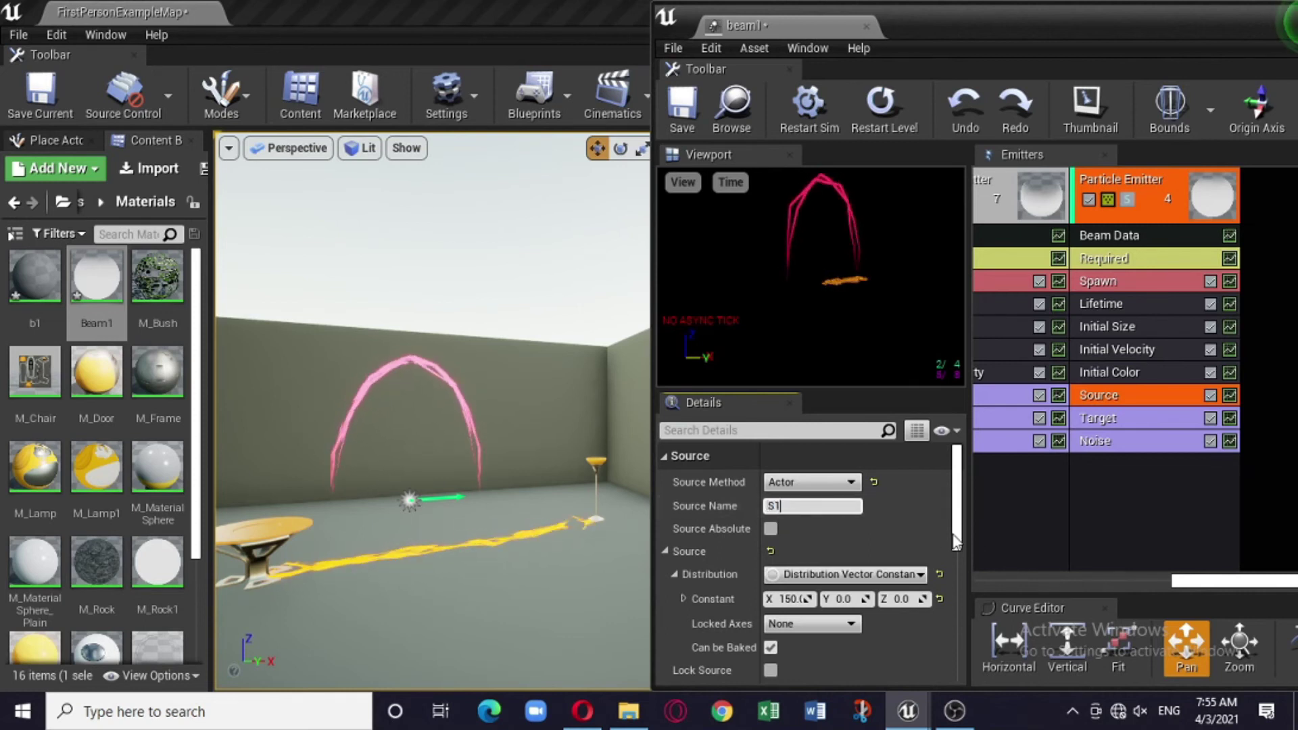
key(Return)
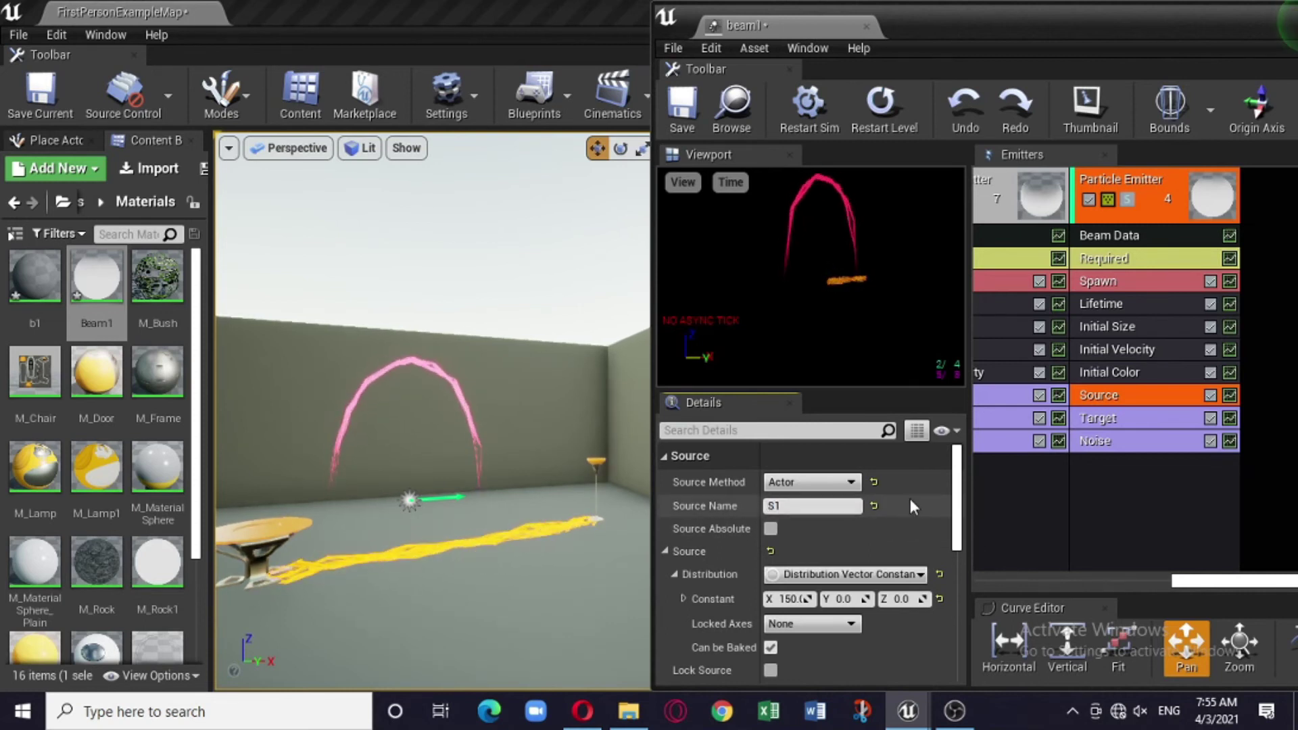
scroll(909, 500, down, 4)
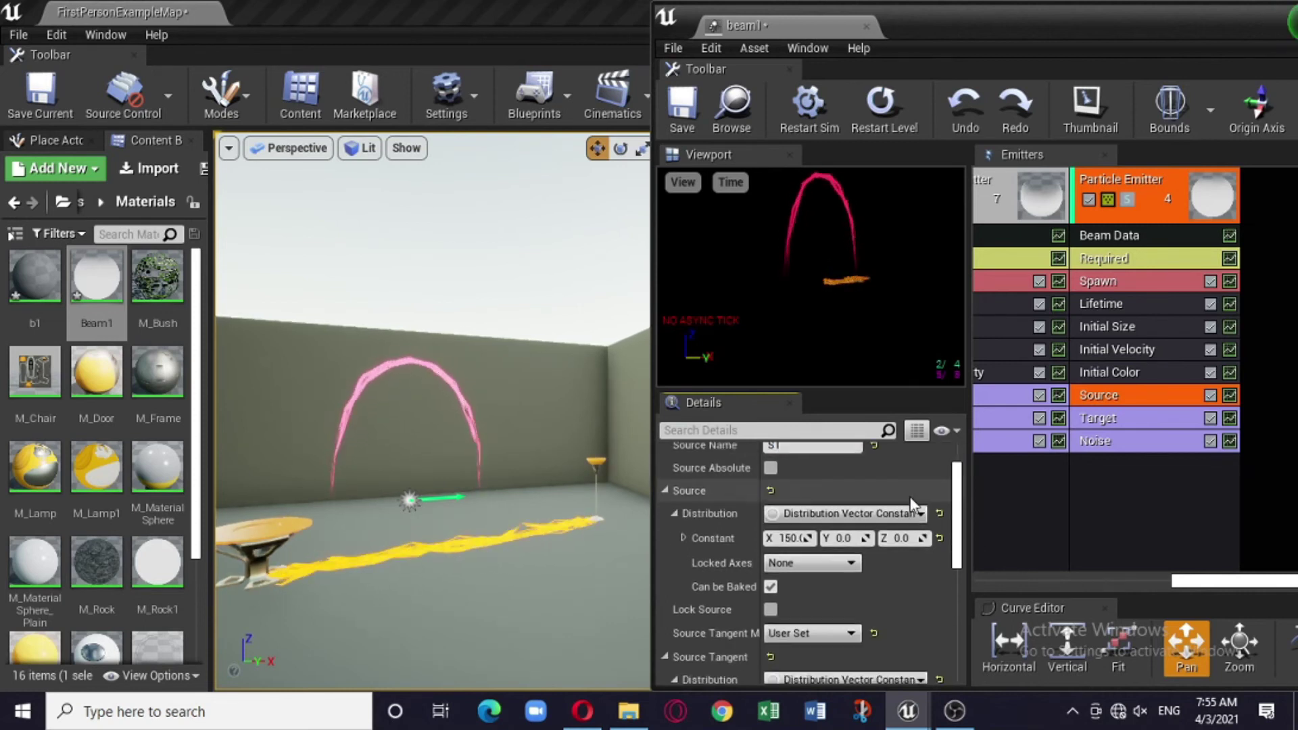
Set the fourth emitter's Target Method to Actor and its Target Name to T1
click(1141, 419)
scroll(877, 510, up, 1)
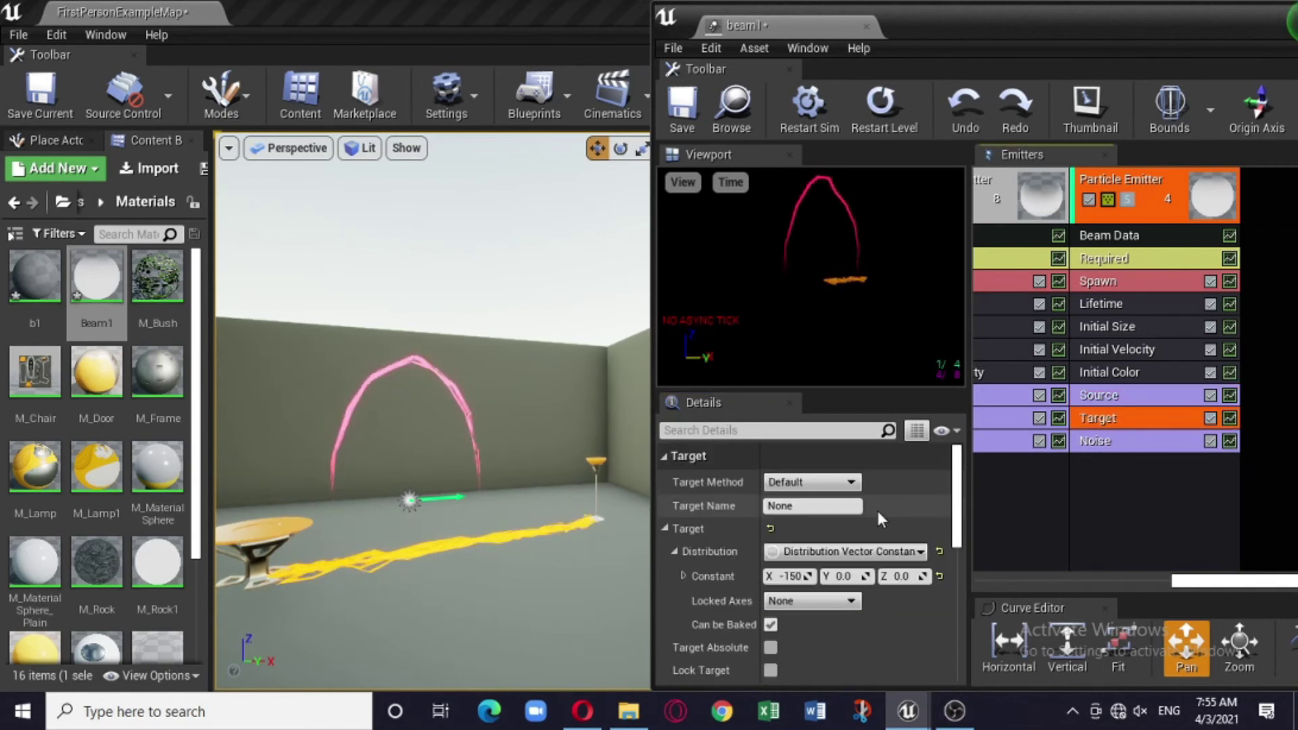
click(851, 482)
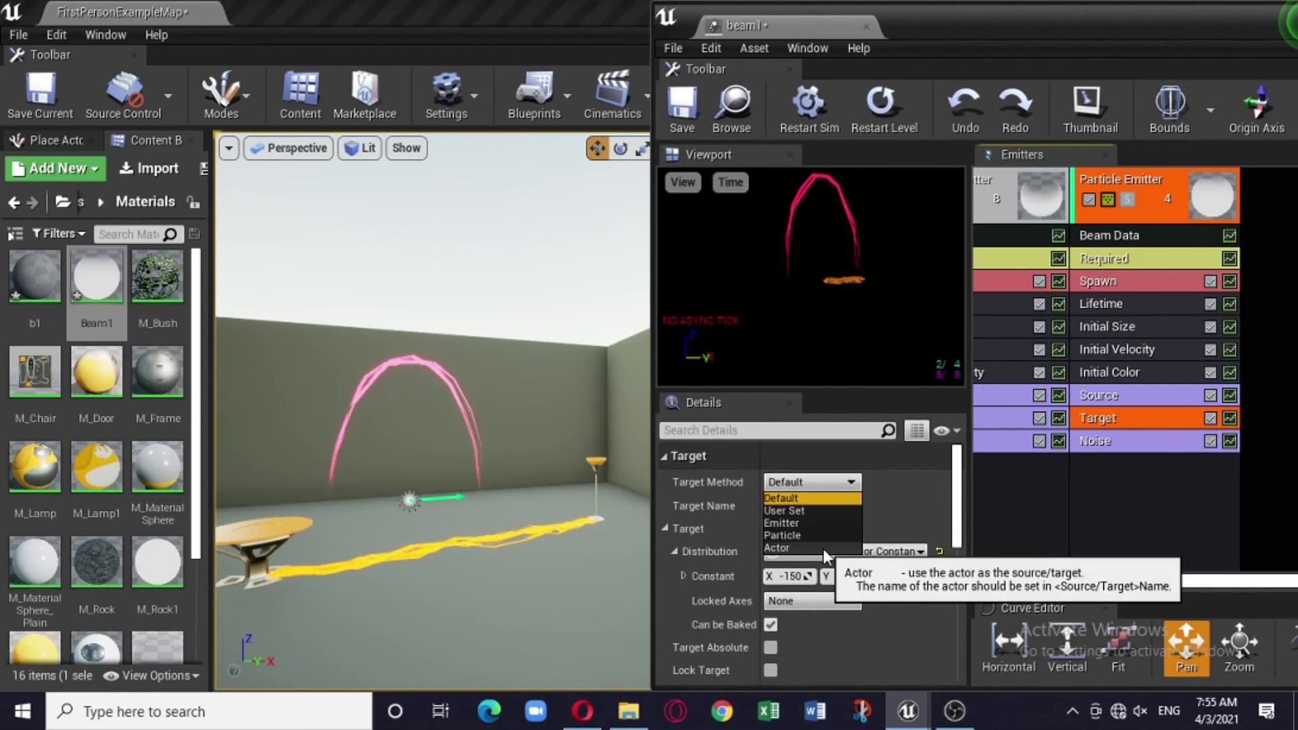
click(822, 548)
click(811, 506)
key(ctrl+a)
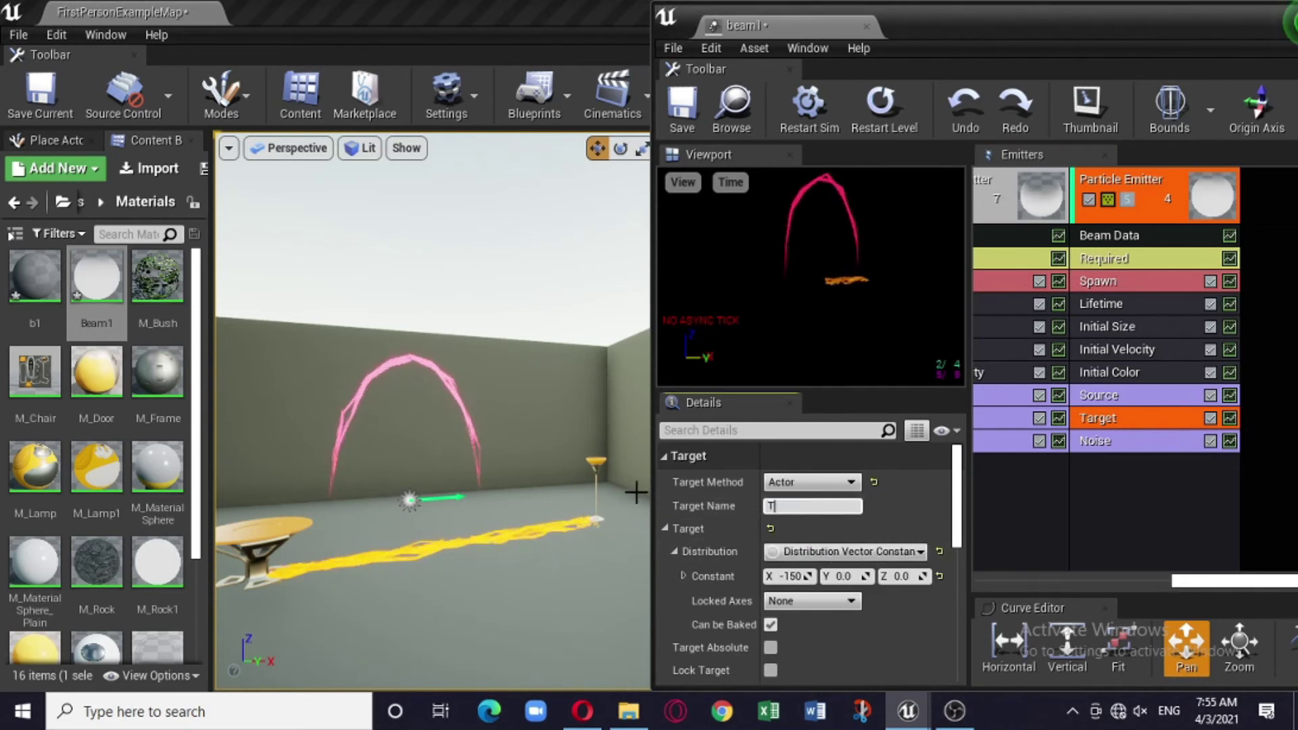
text(T1)
click(1108, 508)
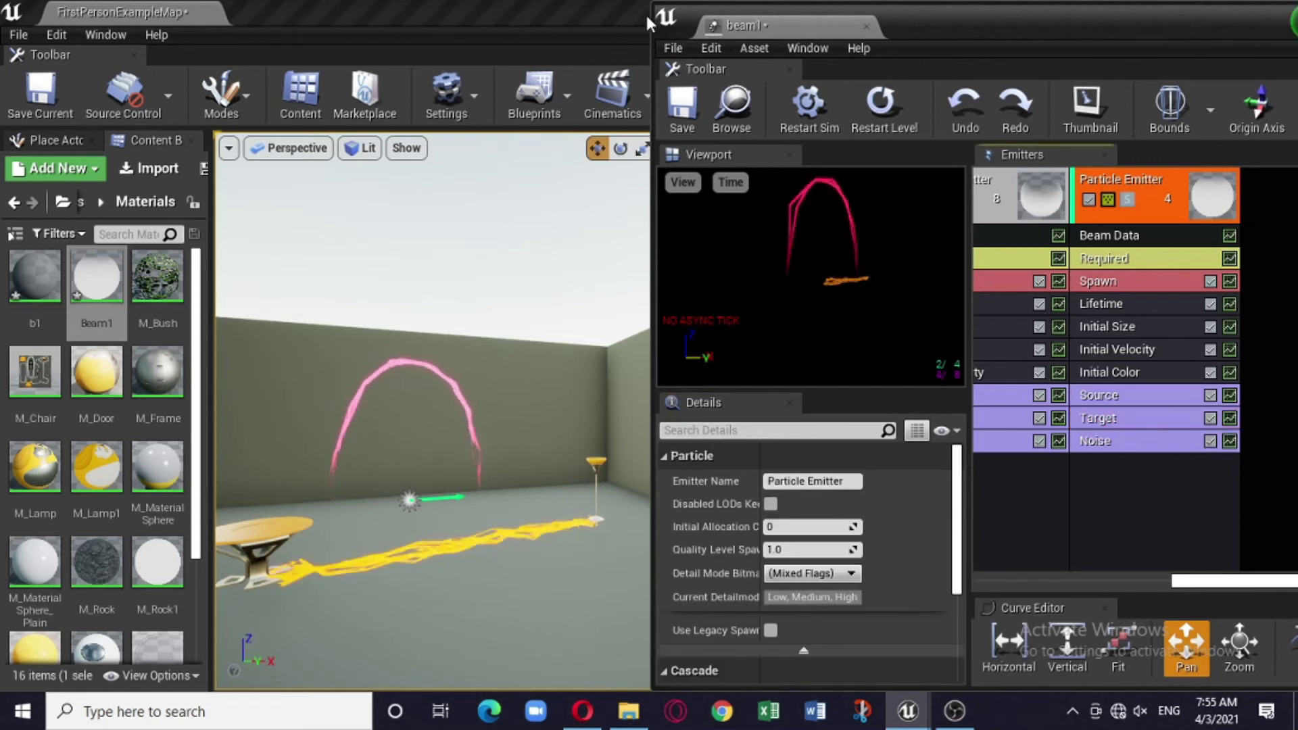
Dock the beam1 particle editor into the main window and return to the FirstPersonExampleMap level
click(547, 17)
drag(730, 25, 576, 18)
click(162, 17)
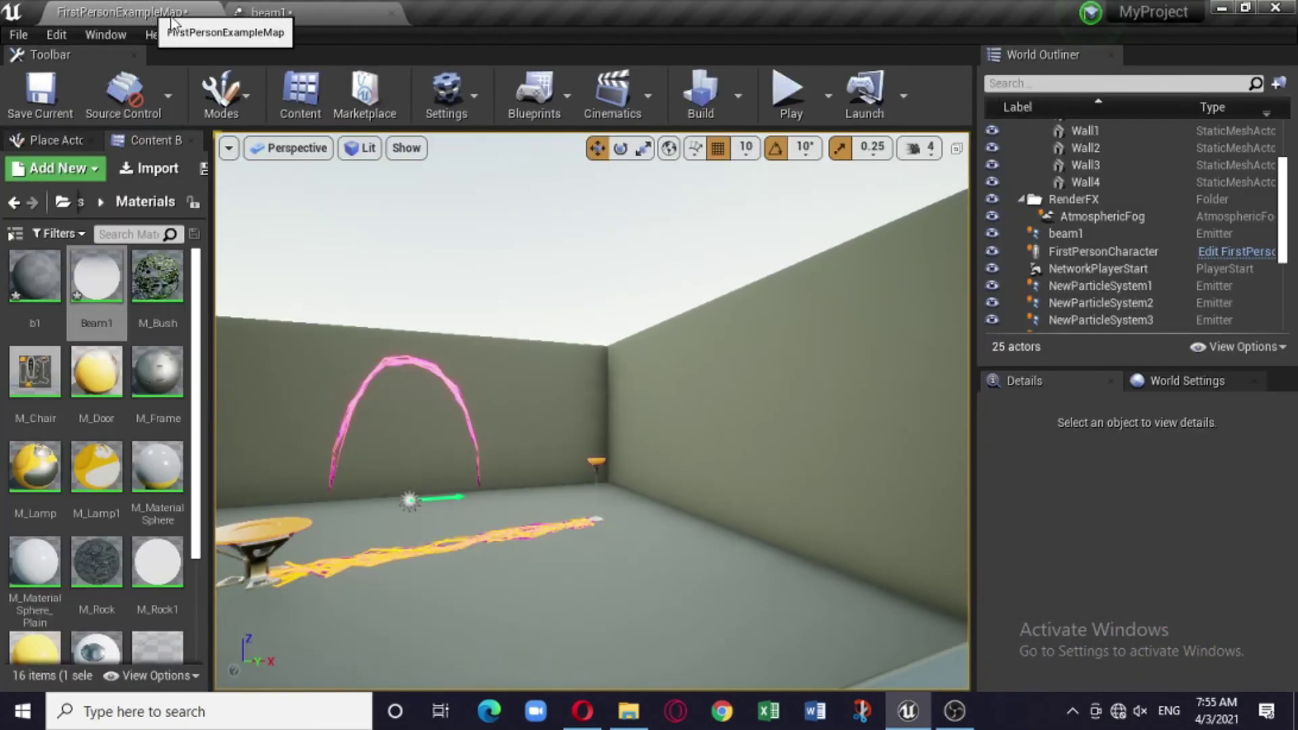
Select the beam1 emitter in the level and examine the actors assigned in its Instance Parameters
click(408, 500)
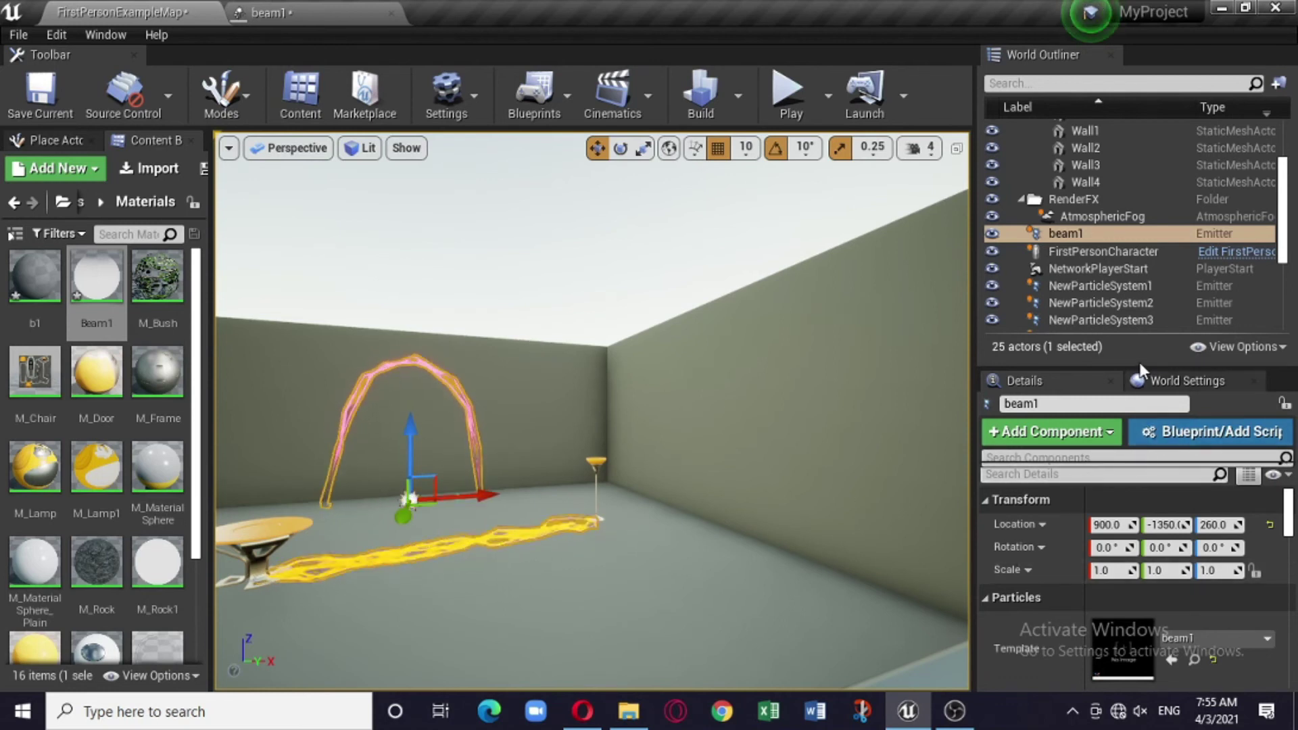
mouse_move(1289, 506)
mouse_down()
mouse_move(1287, 536)
mouse_move(1287, 508)
mouse_move(1287, 534)
mouse_move(1287, 519)
mouse_up()
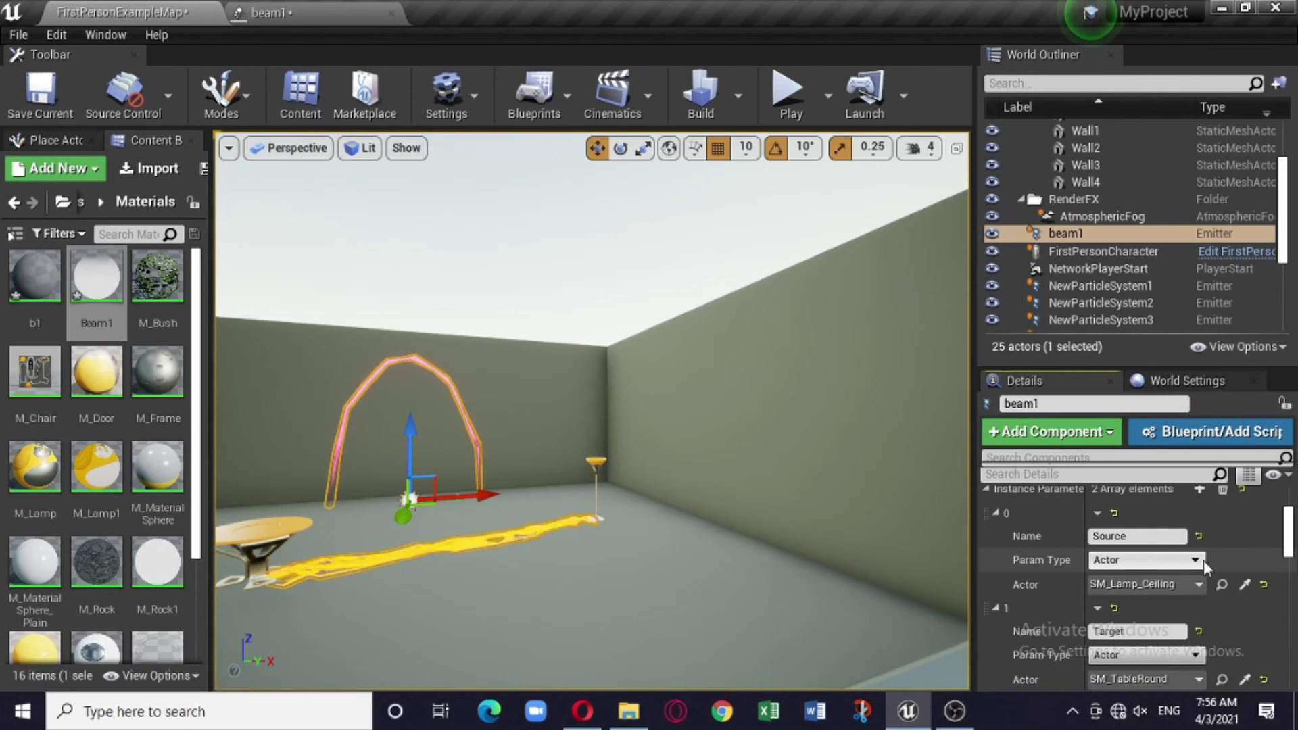
scroll(1236, 514, up, 3)
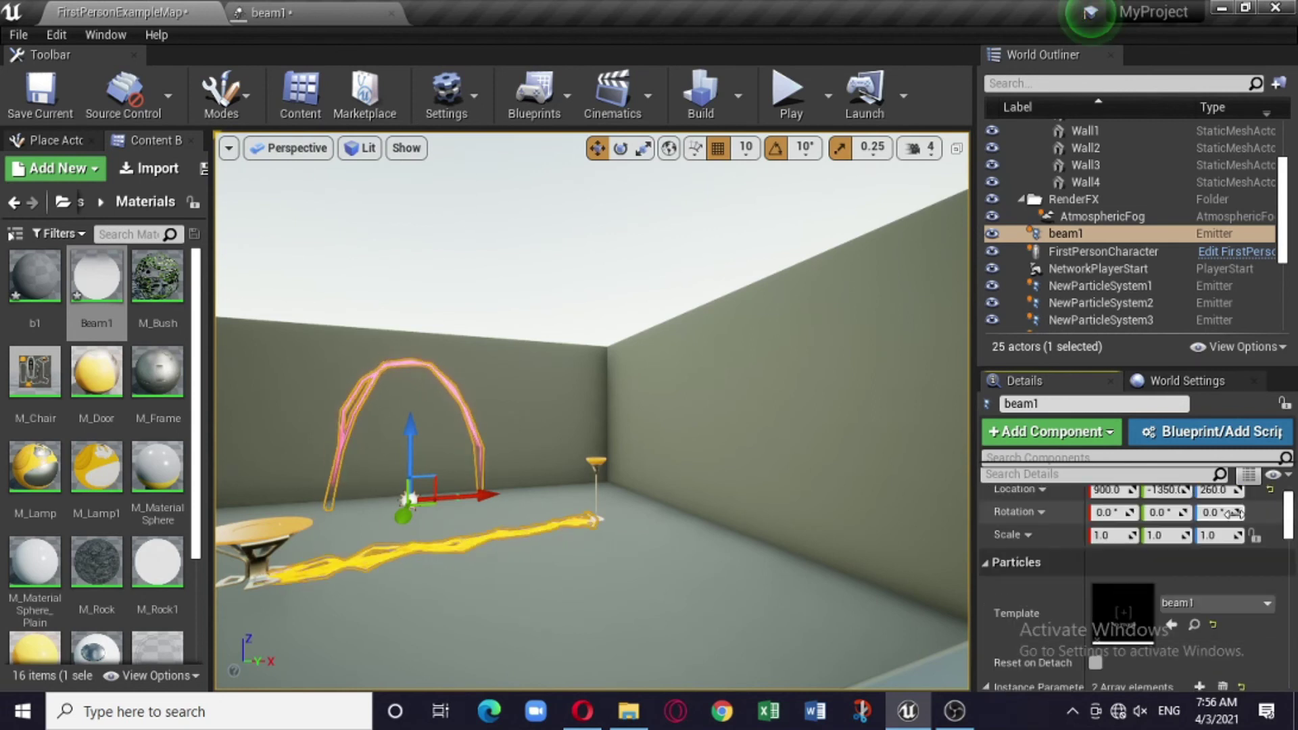
Disable the third emitter in beam1 and return to the level to review the beam1 actor's Instance Parameters
click(333, 15)
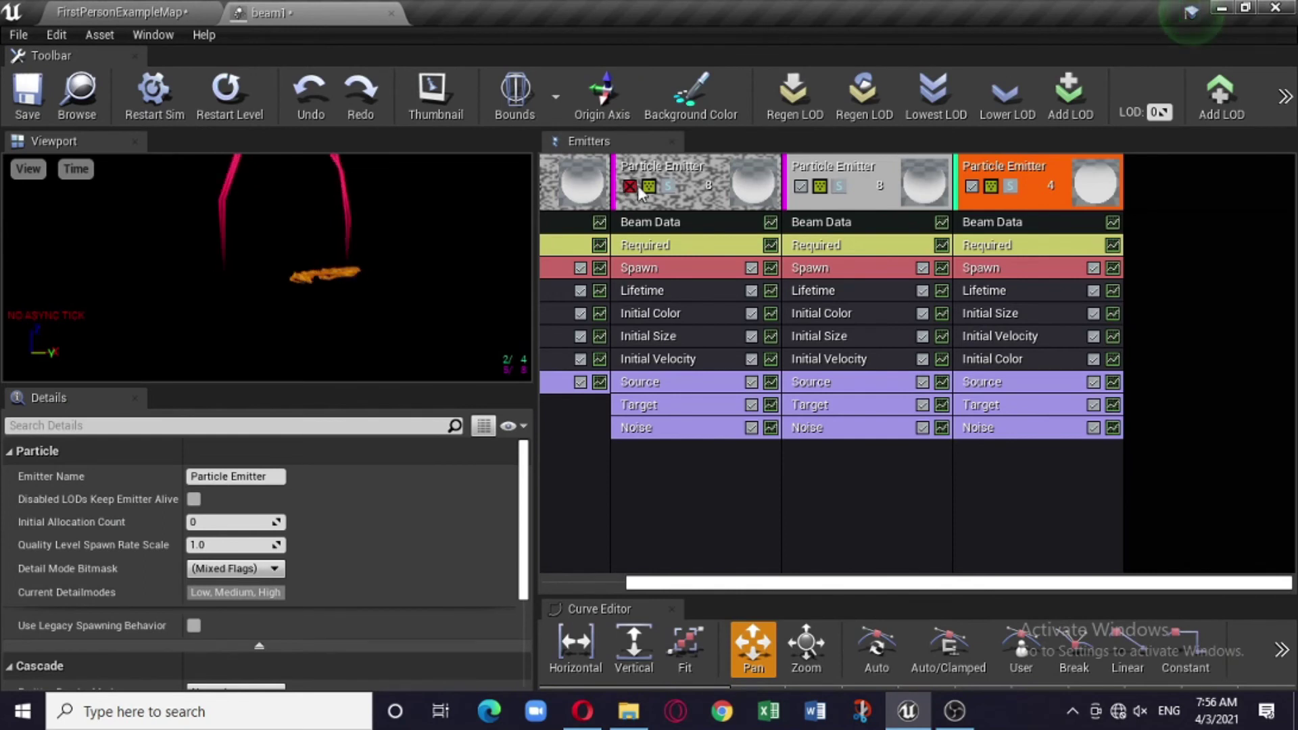
click(800, 186)
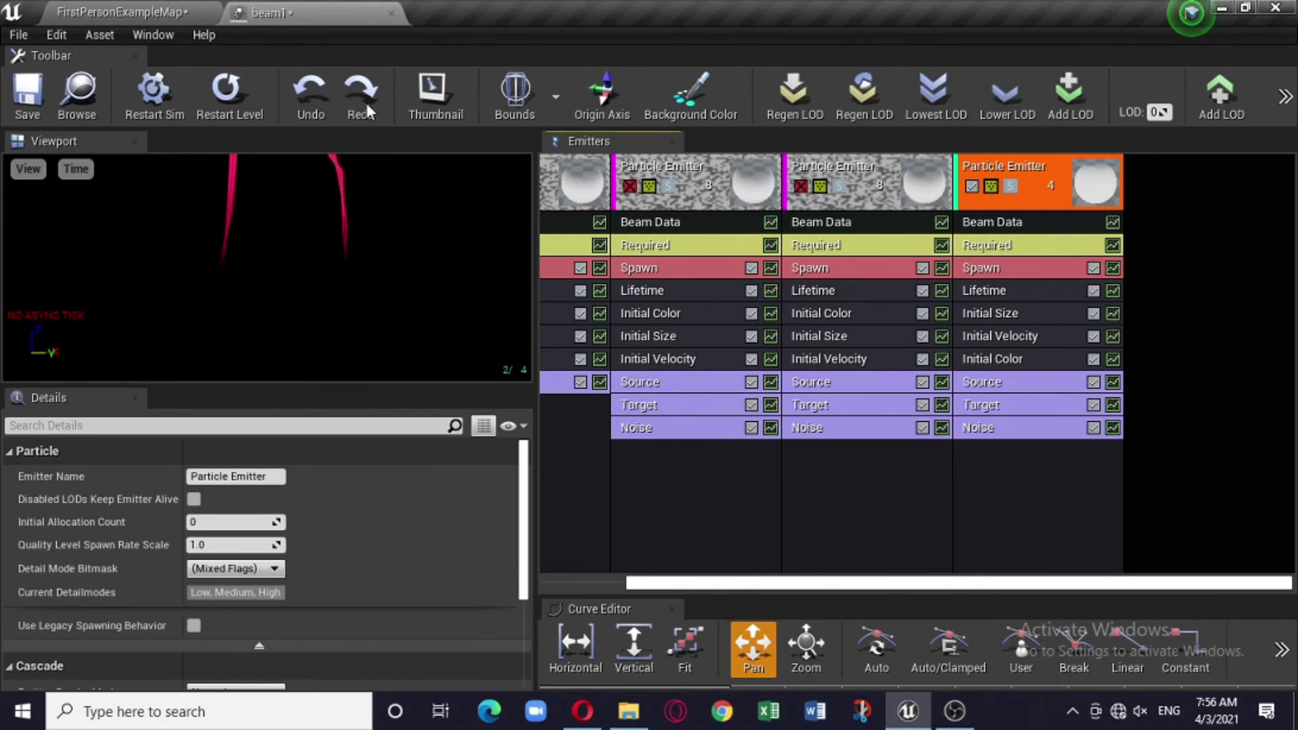
click(121, 14)
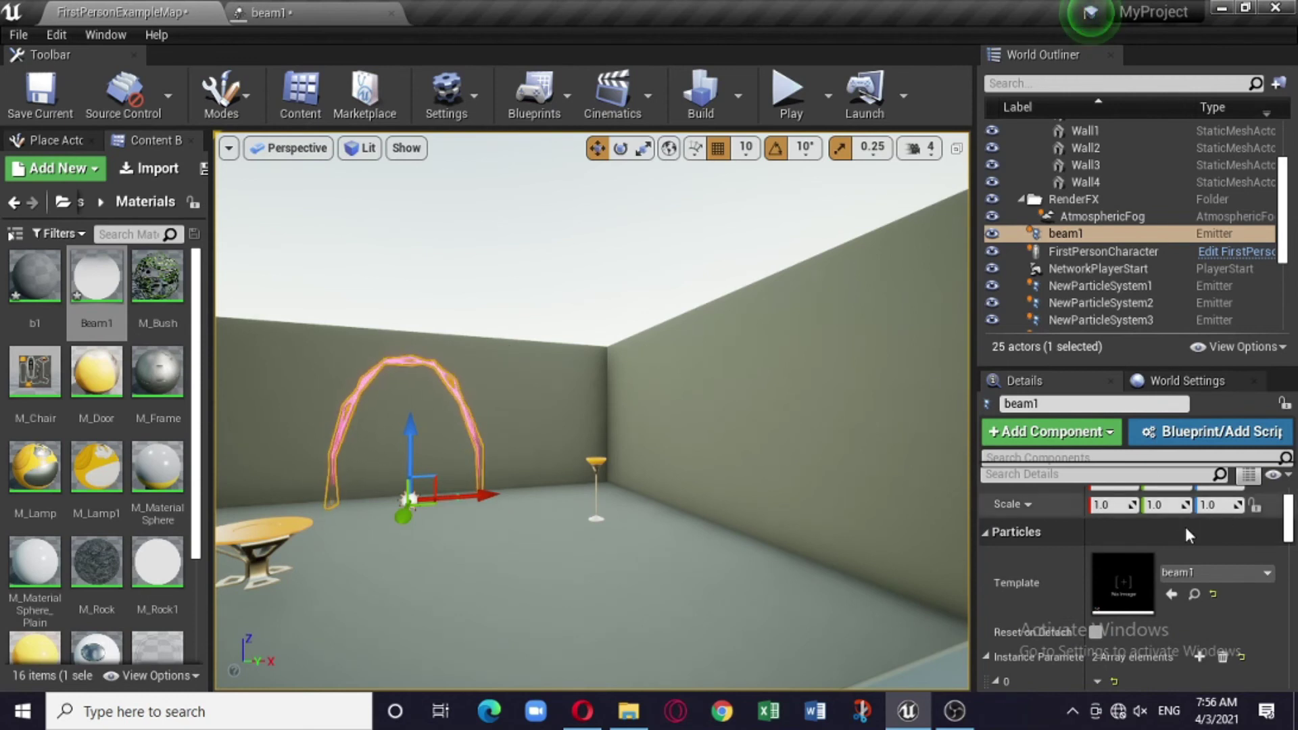
scroll(1211, 591, up, 2)
scroll(1211, 590, down, 4)
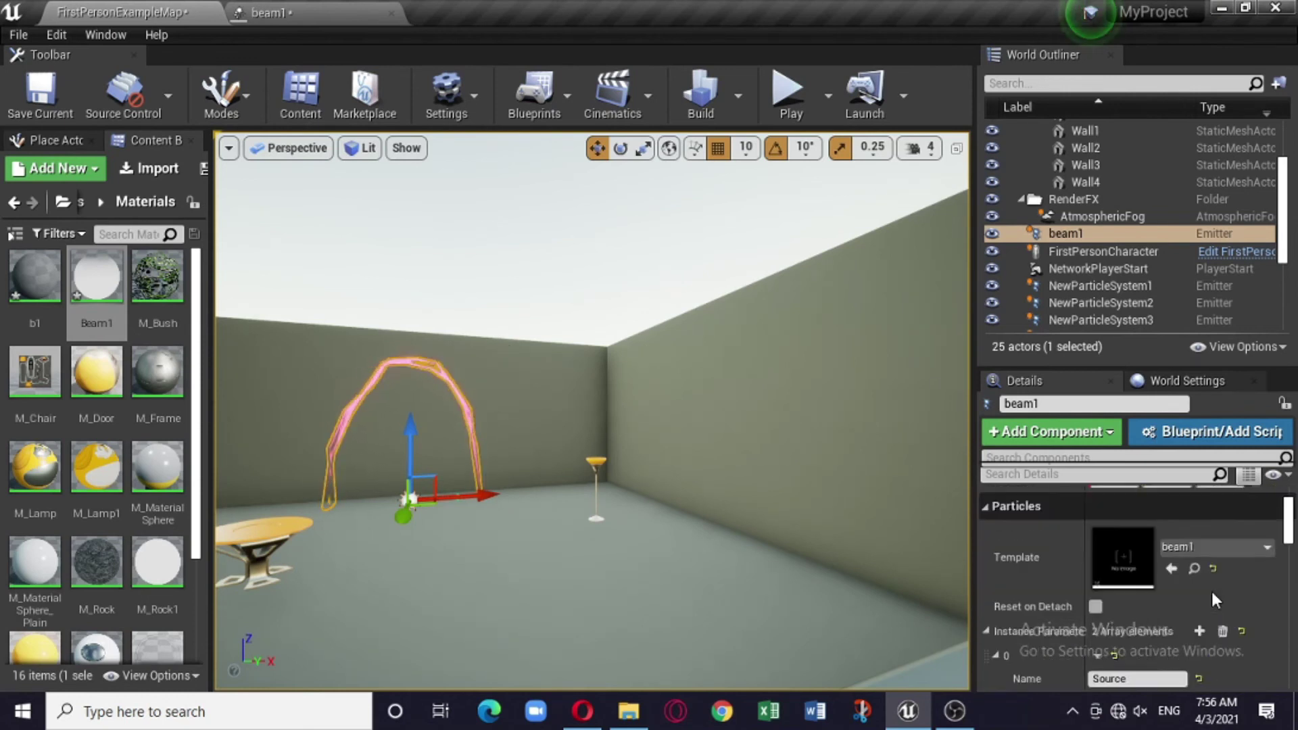
scroll(1211, 586, down, 3)
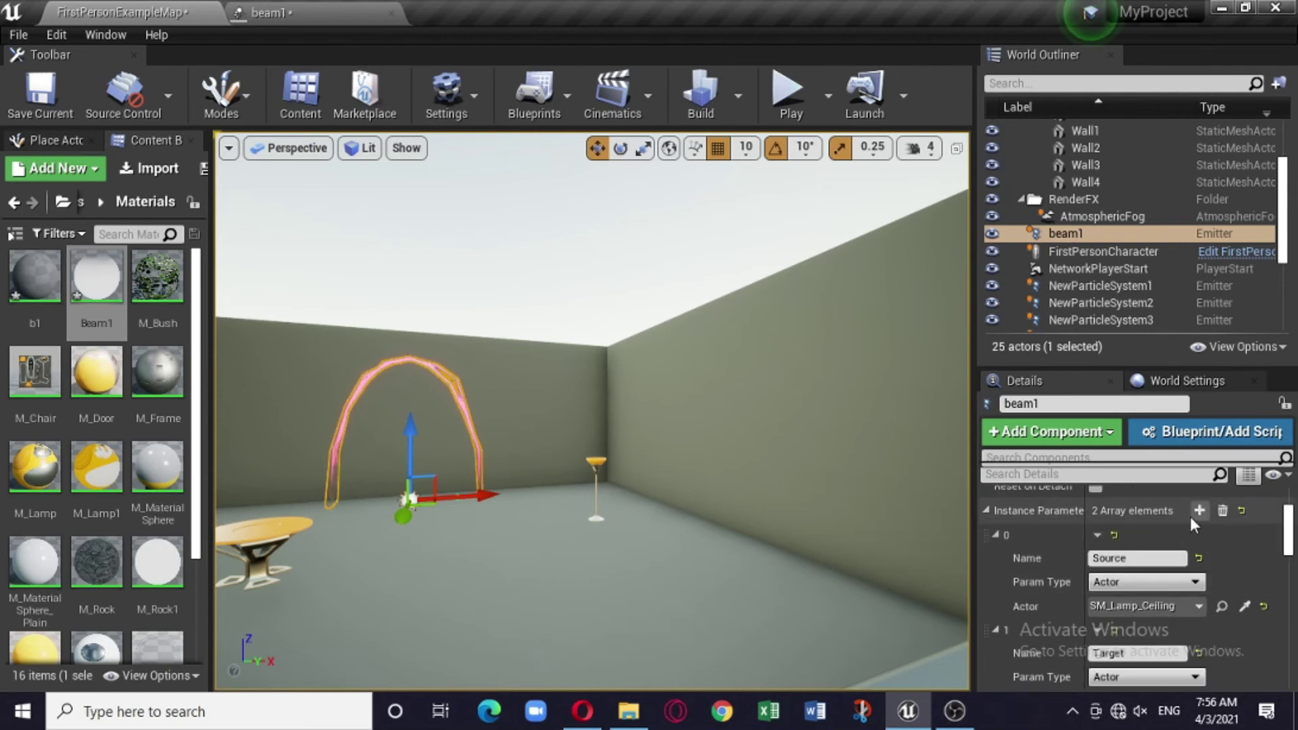
drag(1290, 515, 1290, 518)
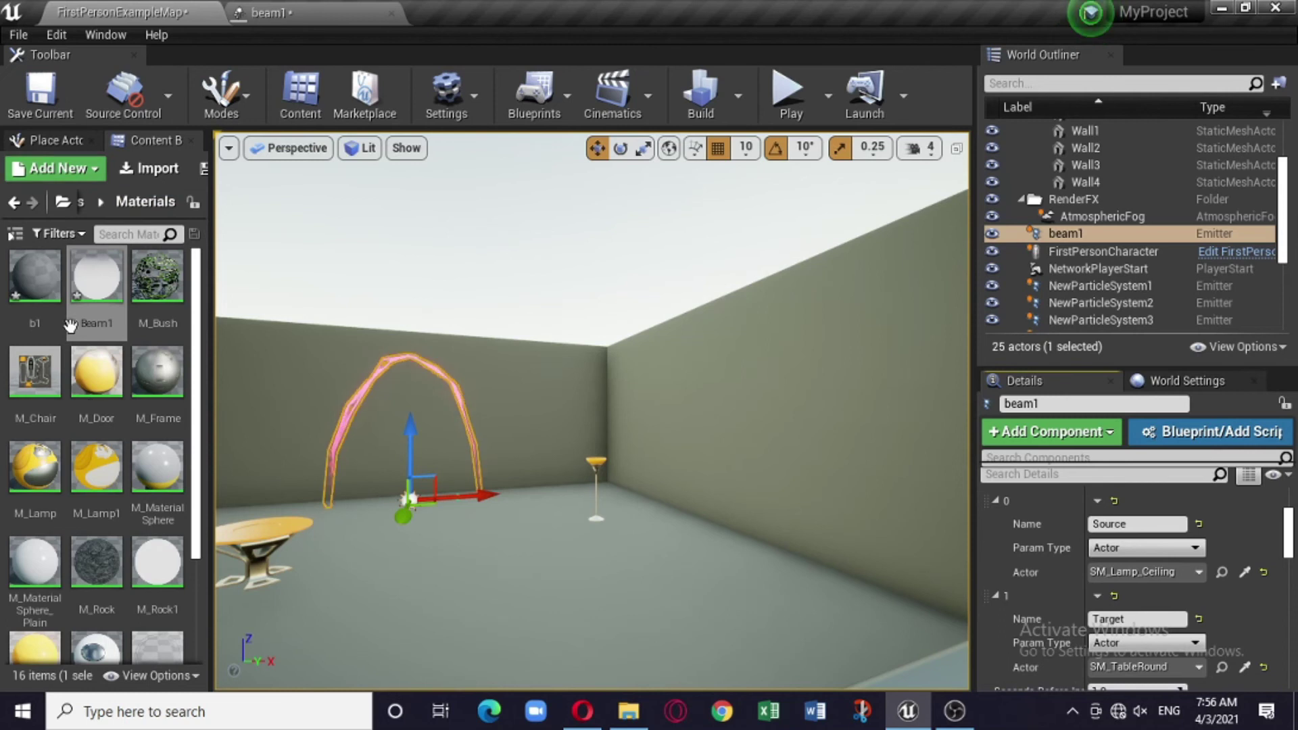
Place the Material Sphere from the Props folder on the floor beside the round table and raise it slightly
scroll(95, 378, down, 2)
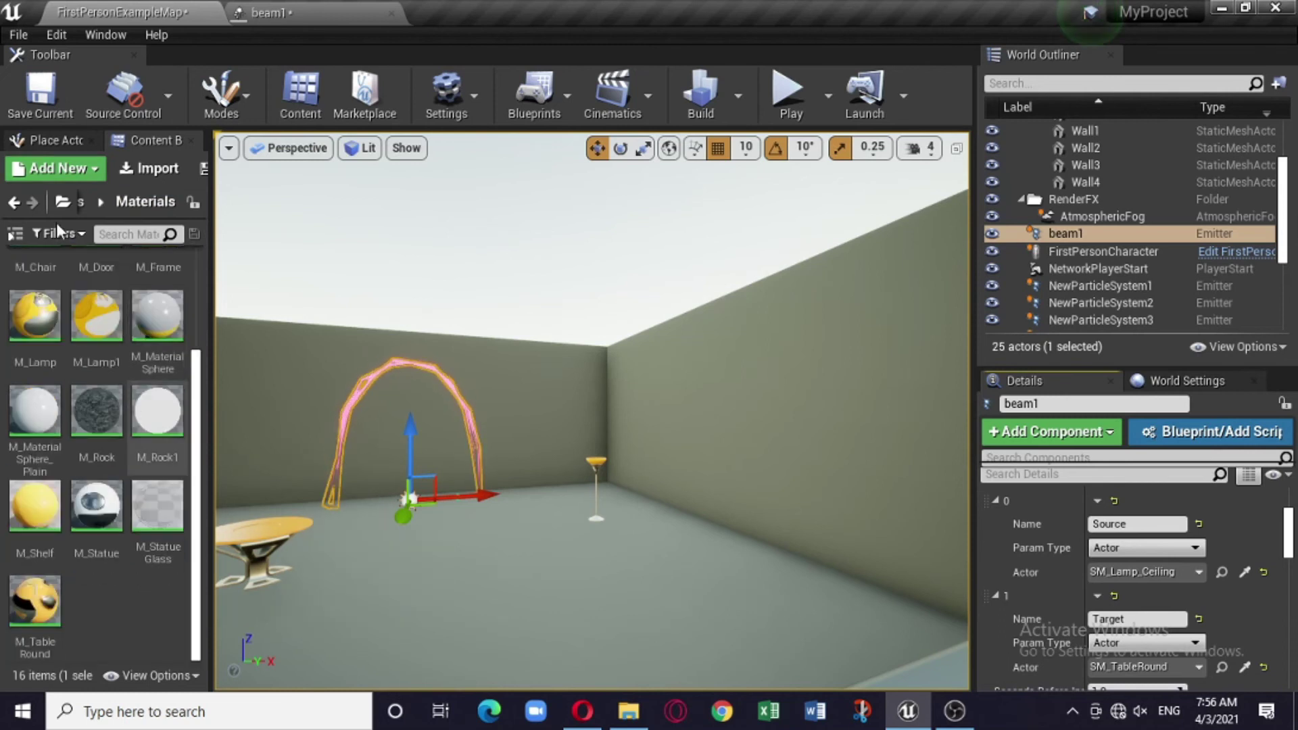
click(13, 203)
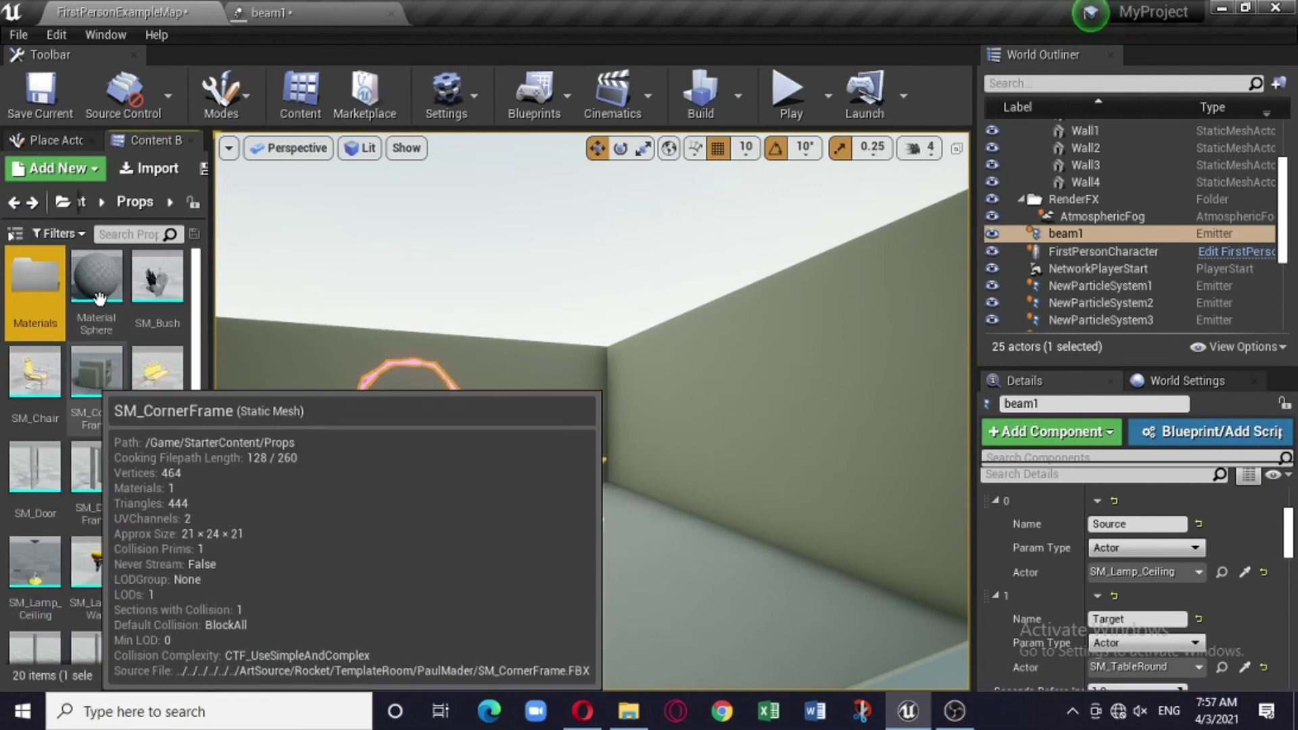
drag(98, 279, 348, 572)
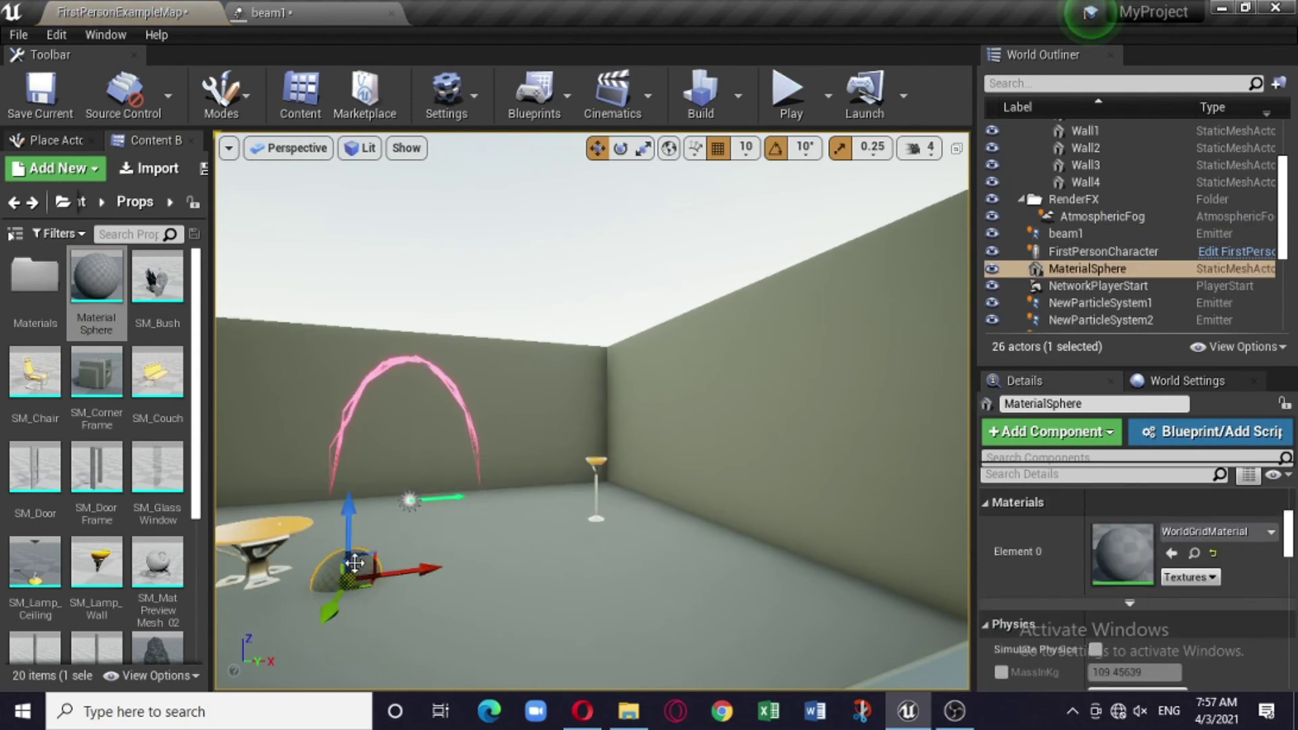
drag(342, 522, 340, 498)
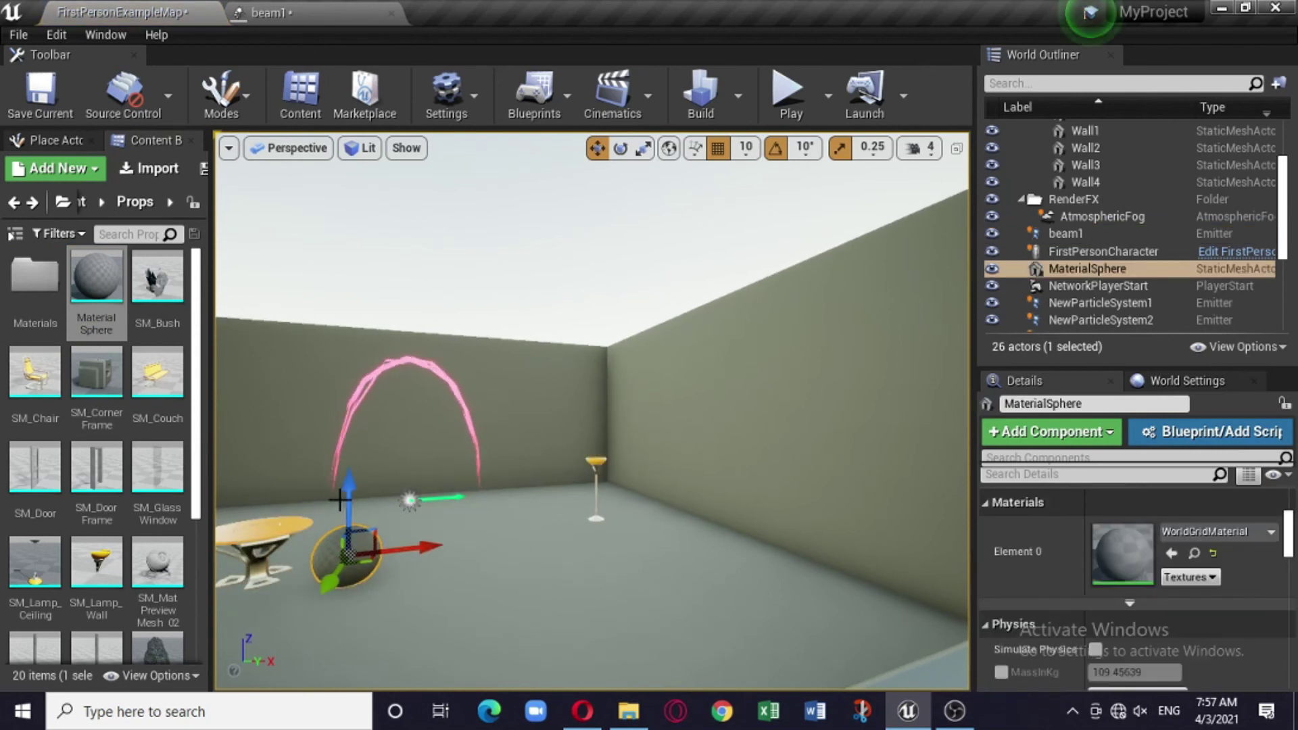
Duplicate the Material Sphere and place the copy on the floor near the standing lamp
alt+drag(435, 542, 676, 560)
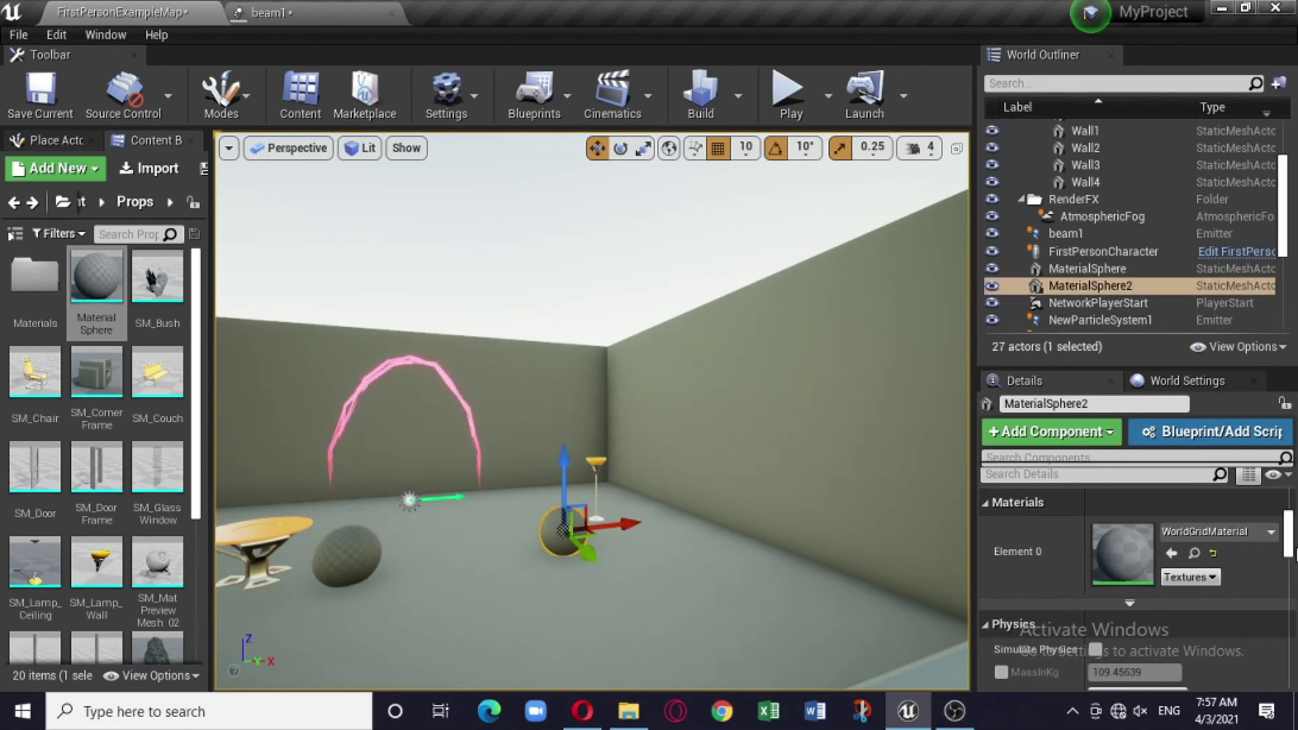
drag(1288, 549, 1289, 520)
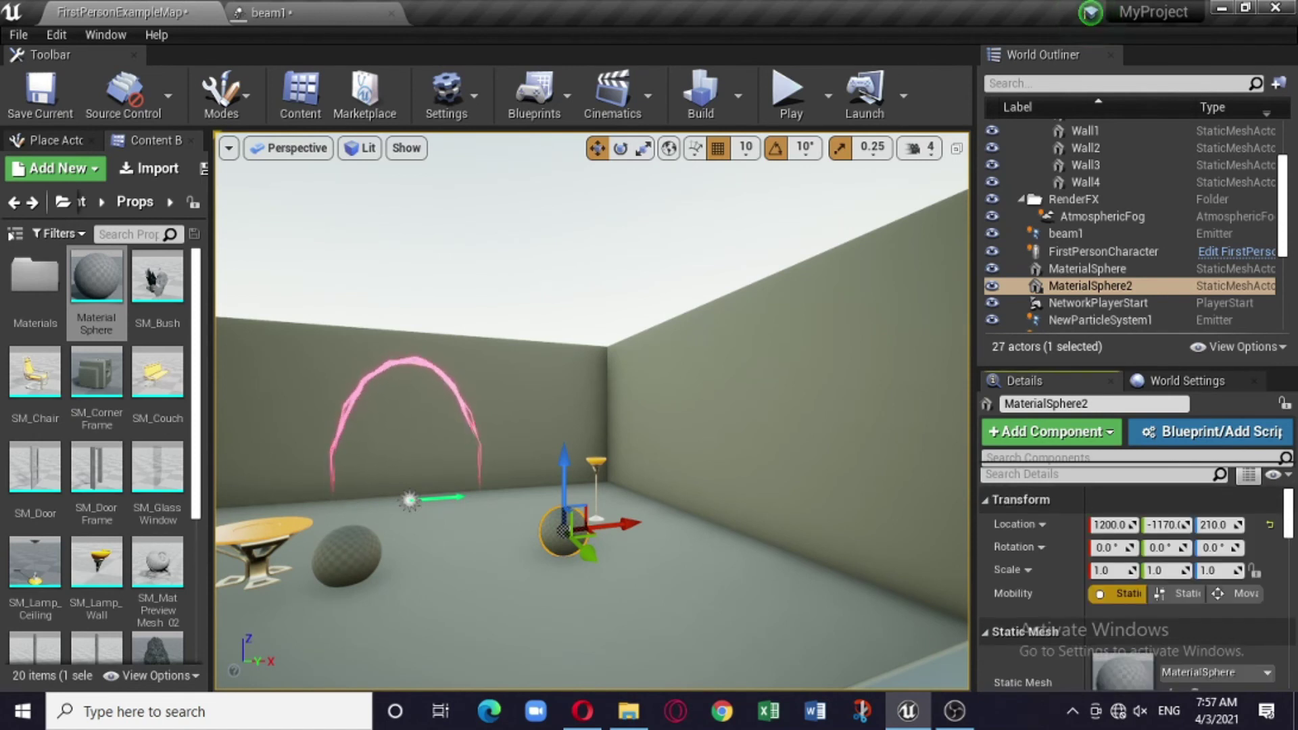
In beam1's Instance Parameters, set the Source actor to MaterialSphere and the Target actor to MaterialSphere2
click(409, 500)
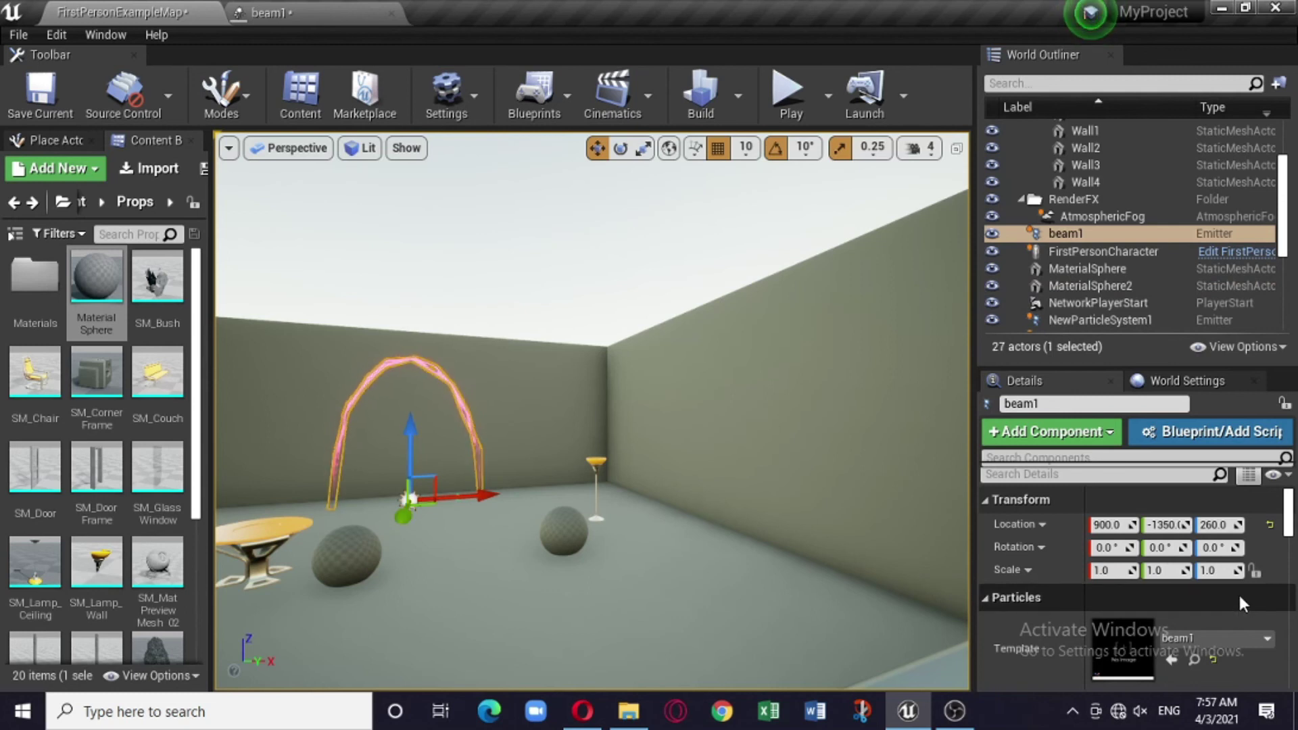
scroll(1238, 592, down, 3)
scroll(1165, 561, down, 1)
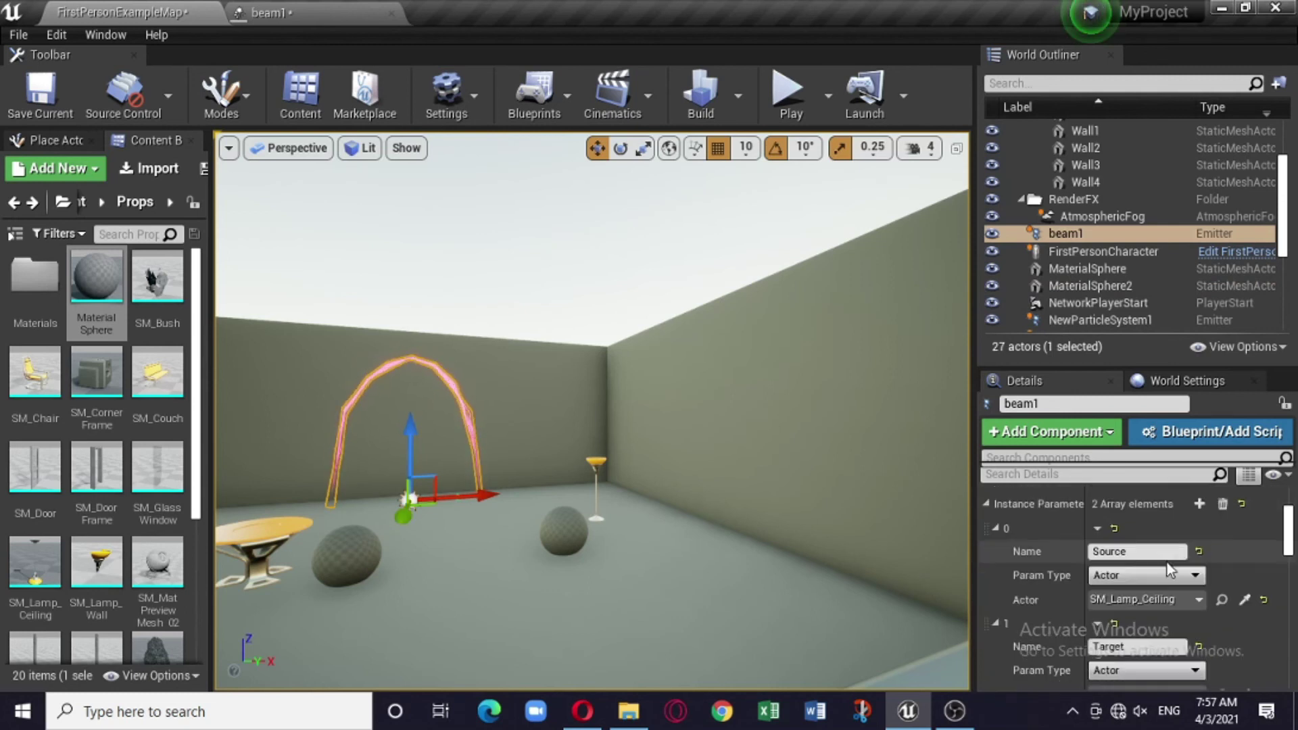
click(1244, 600)
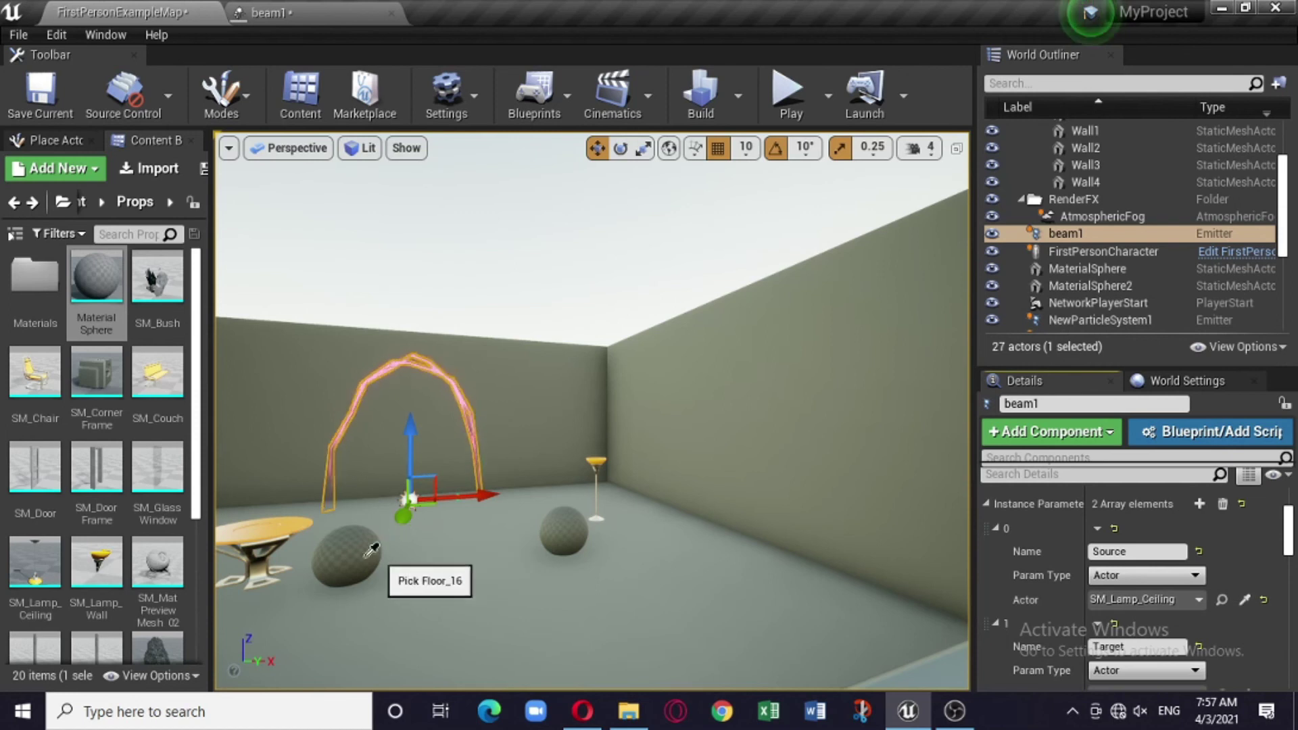
click(345, 549)
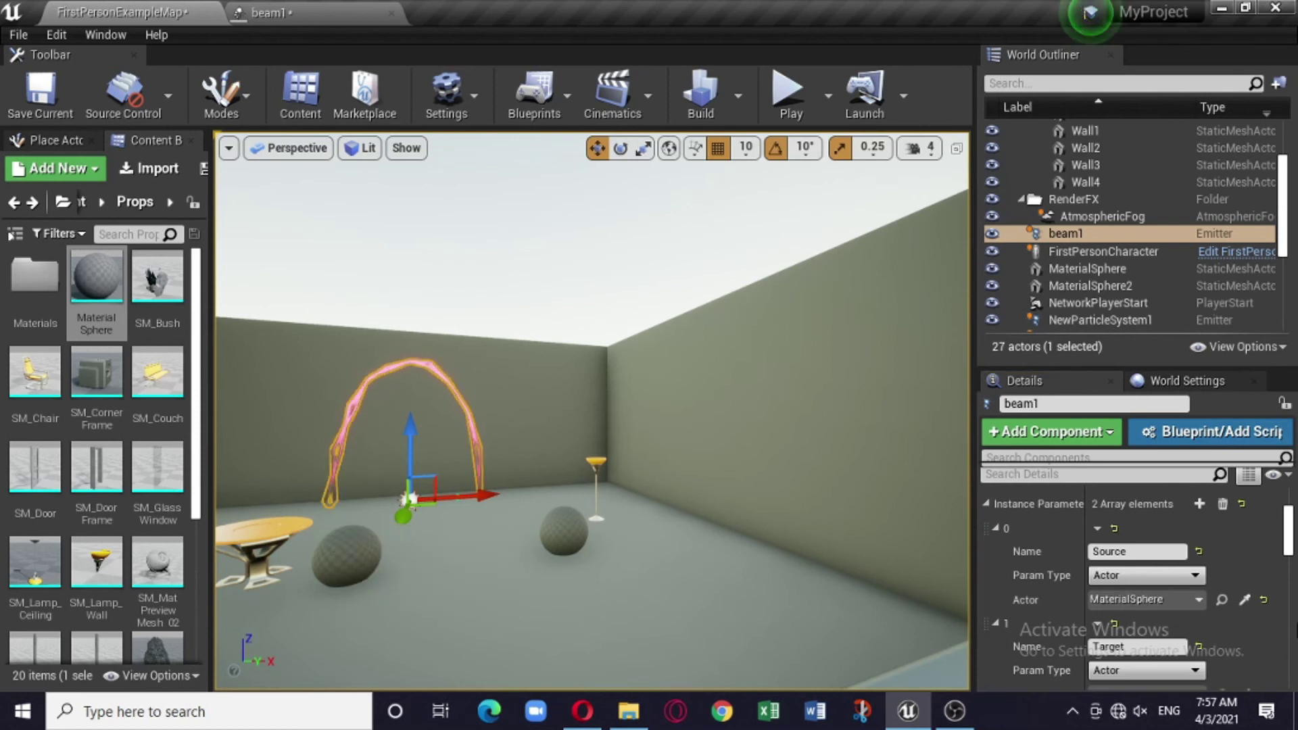
scroll(1235, 582, down, 3)
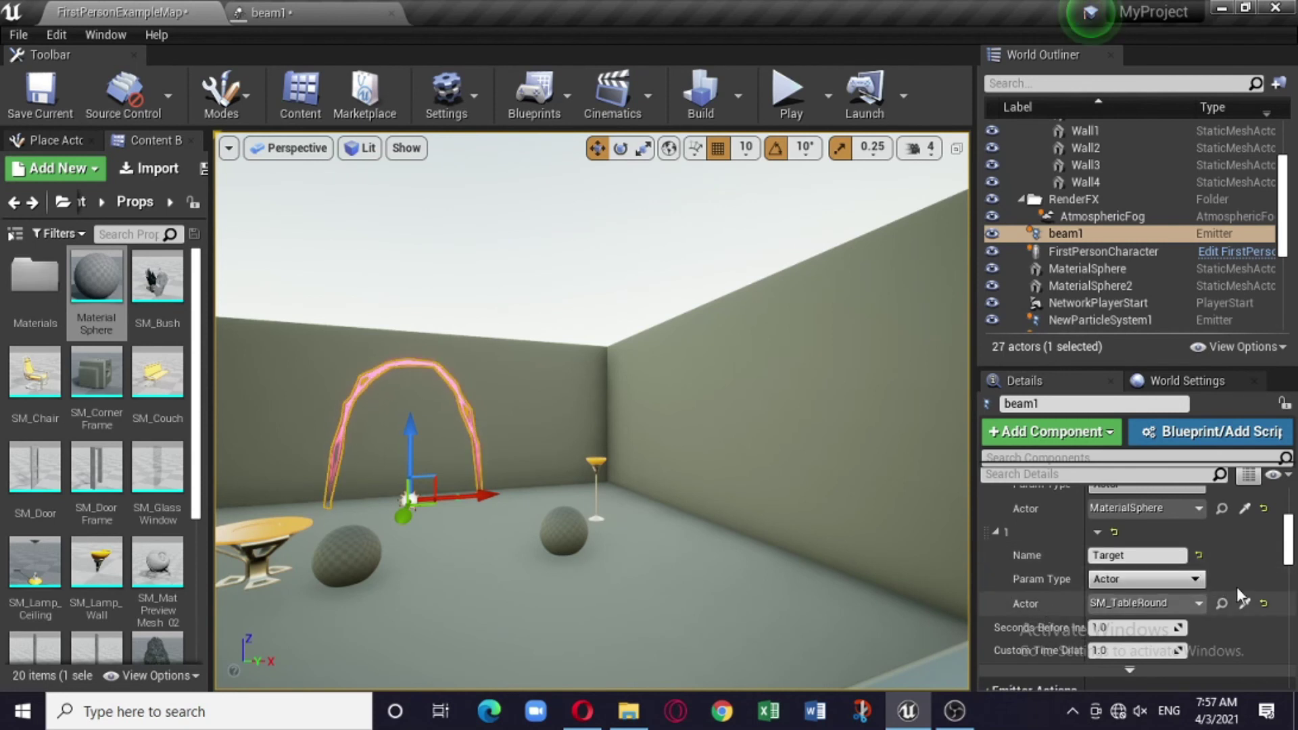
click(1246, 603)
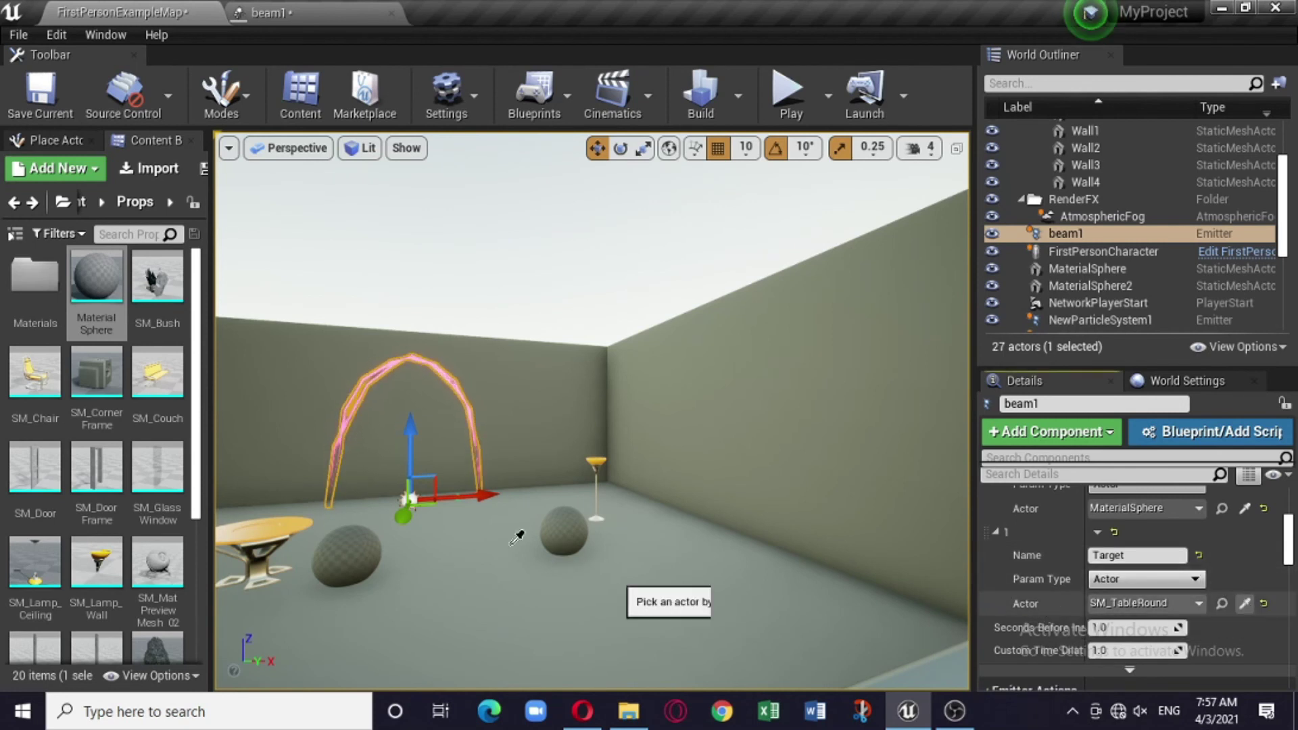
click(565, 530)
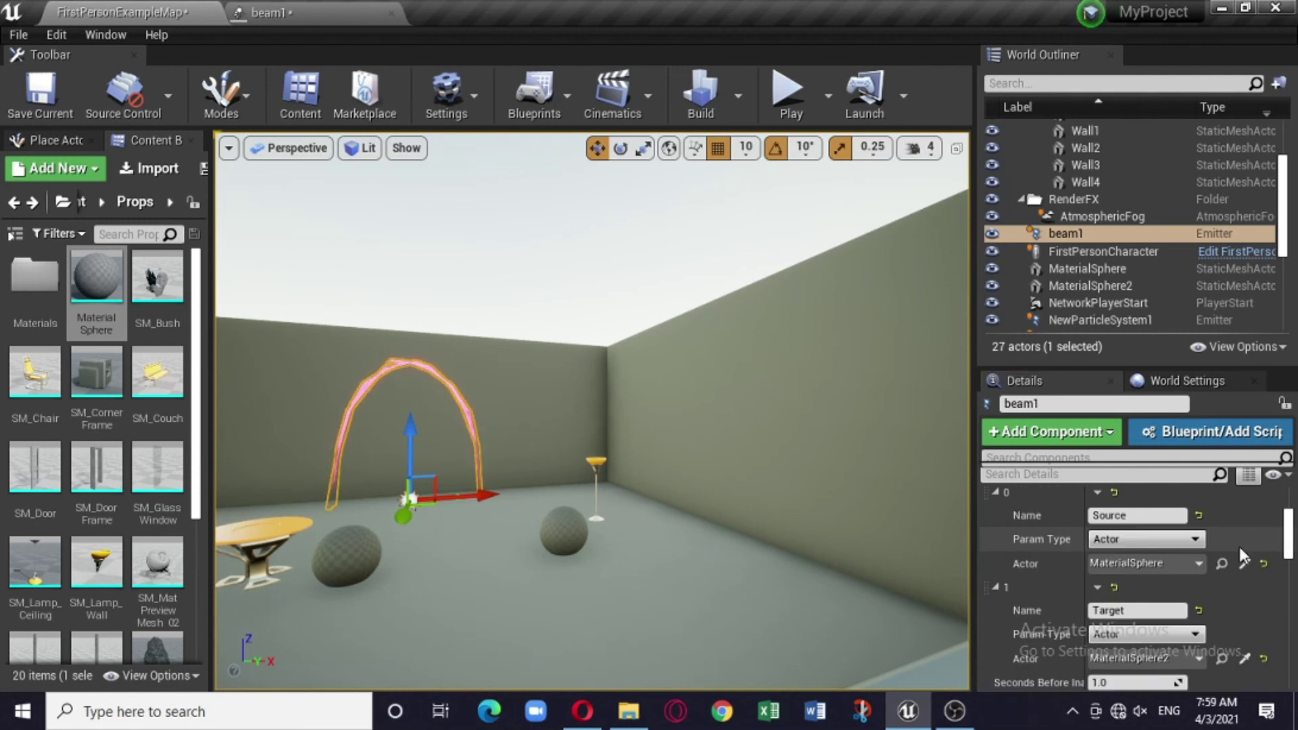
click(1243, 562)
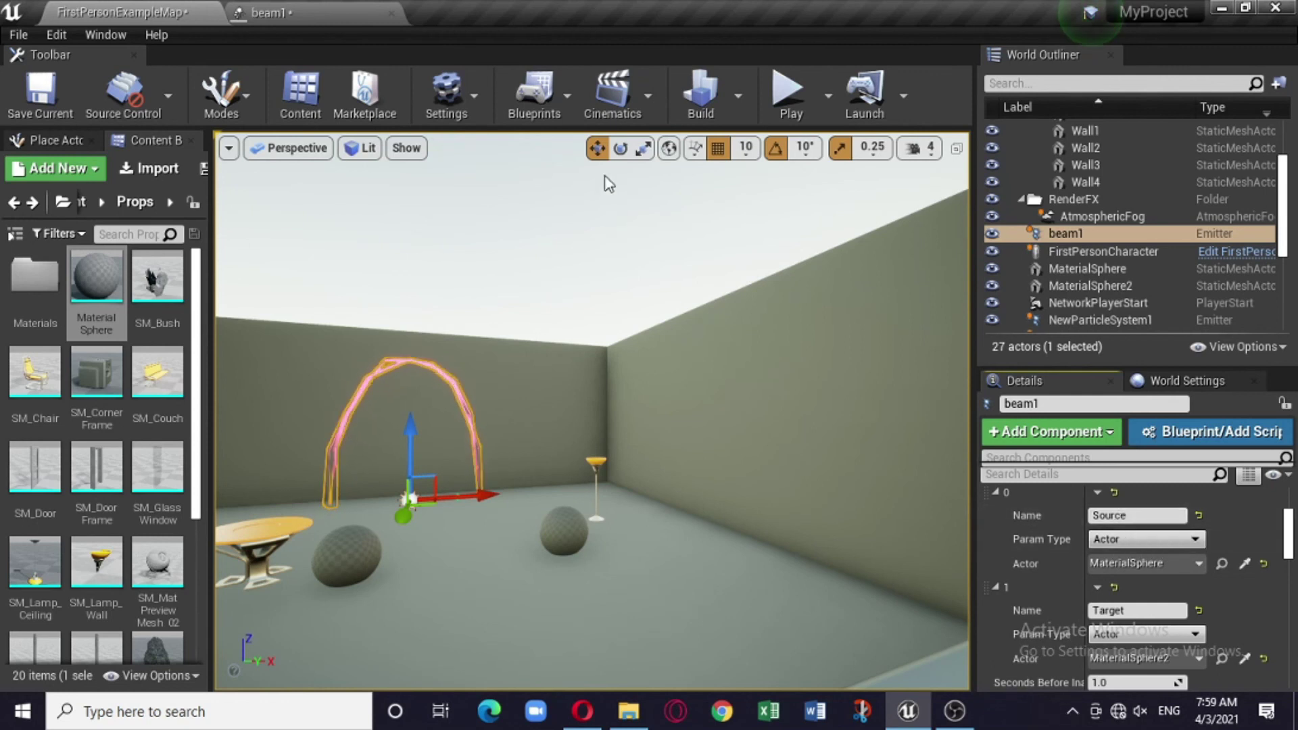
Check the fourth emitter's source name, and rename beam1's Source and Target instance parameters in the level as S1 and T1
click(315, 21)
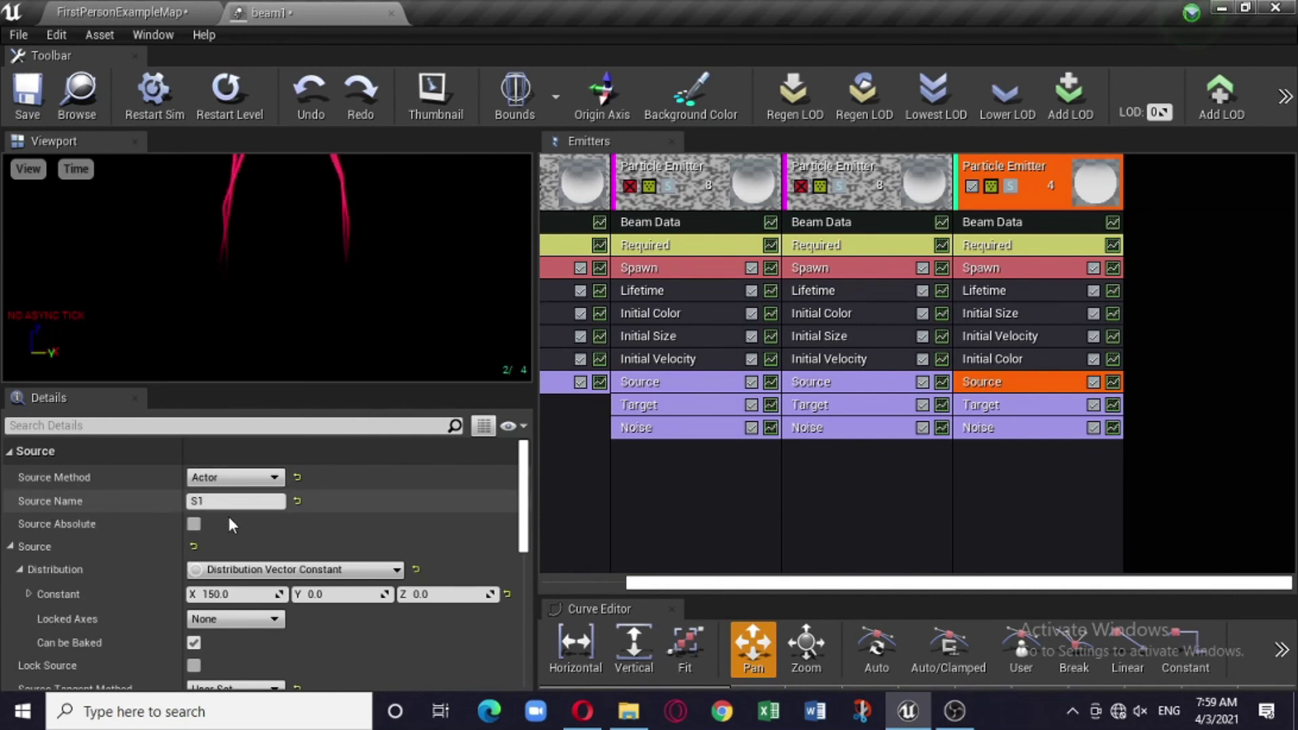
click(126, 14)
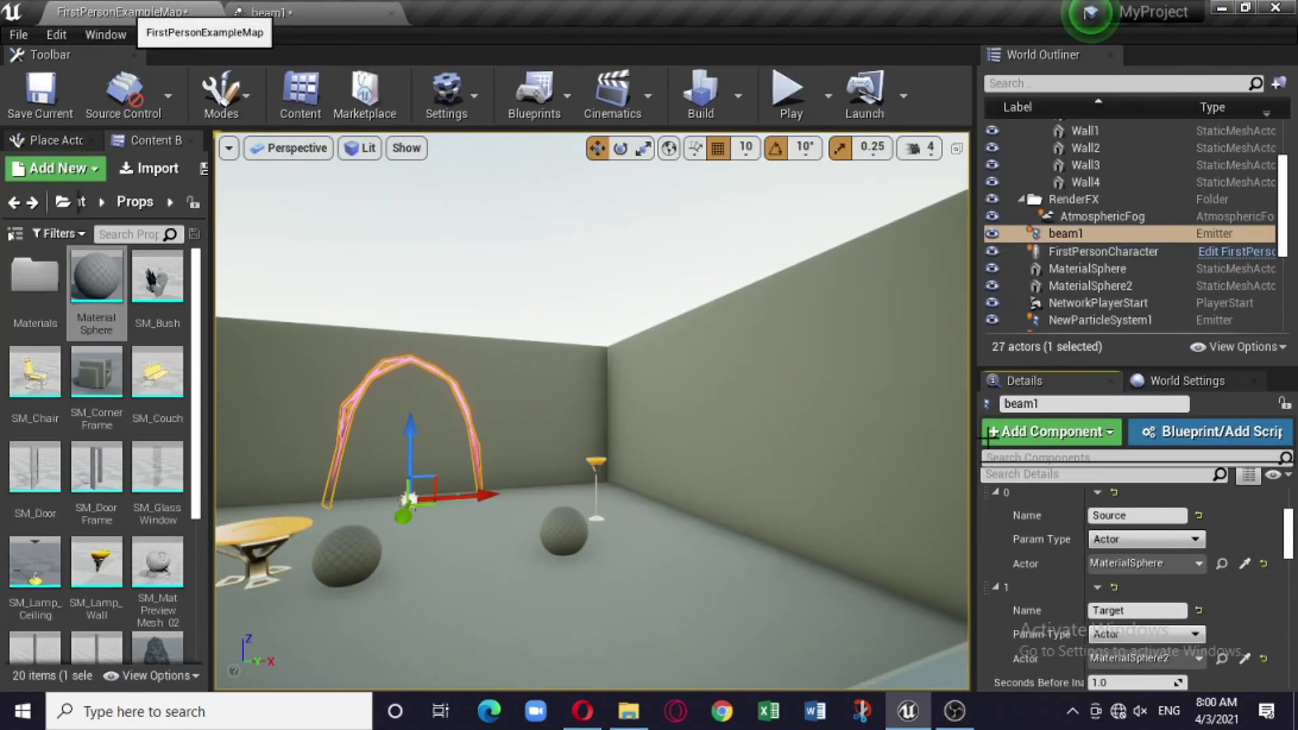
click(1139, 516)
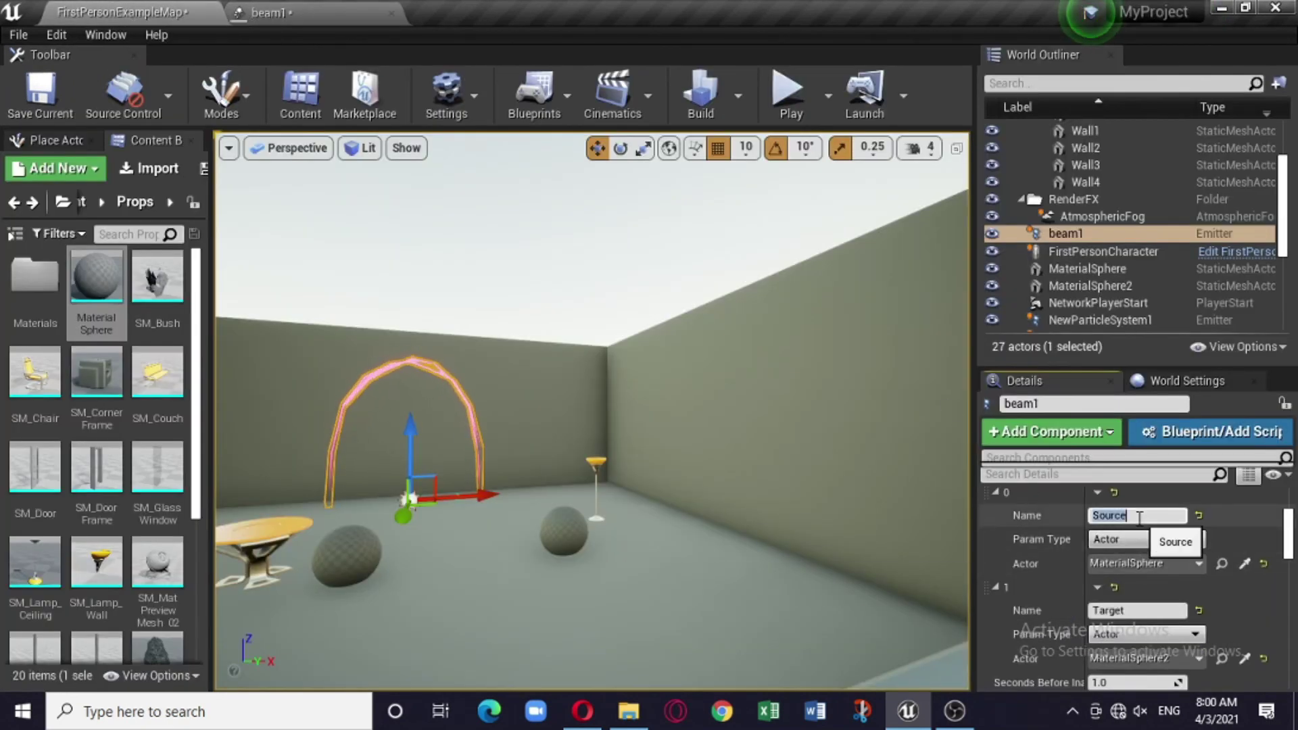
text(S)
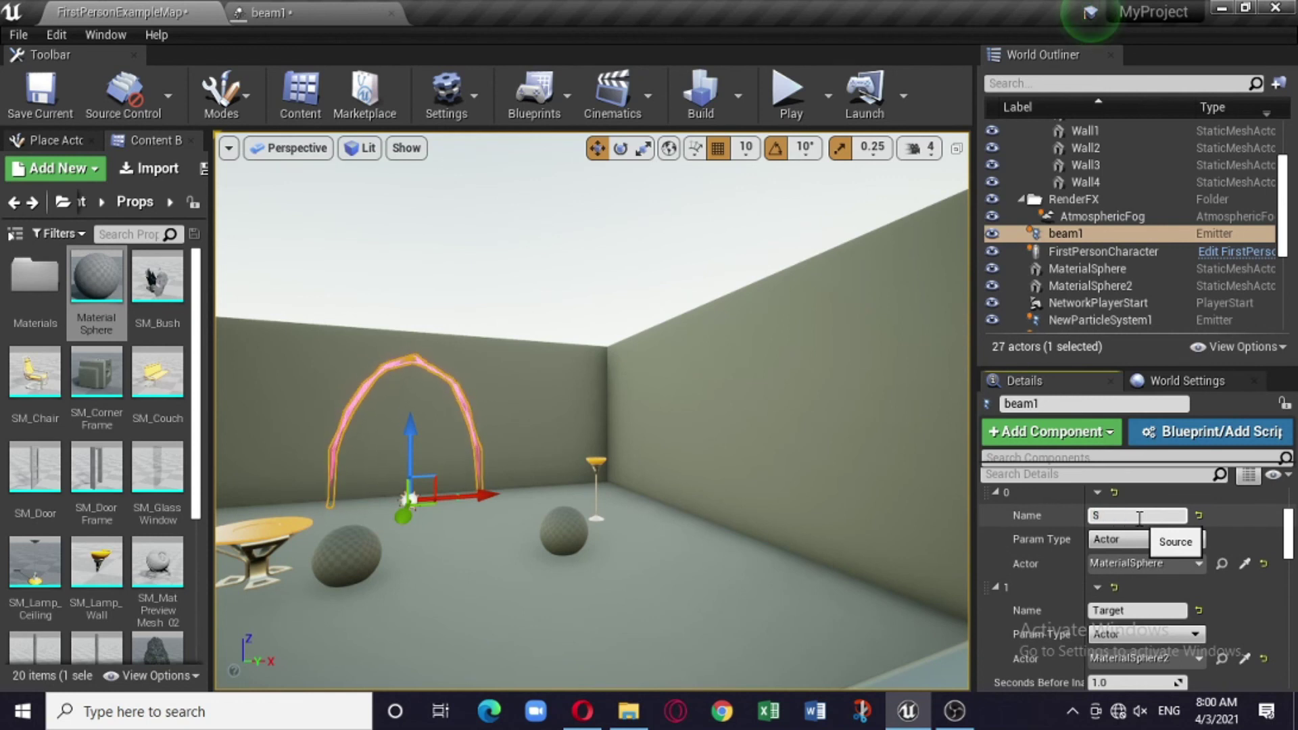
text(1)
click(1258, 614)
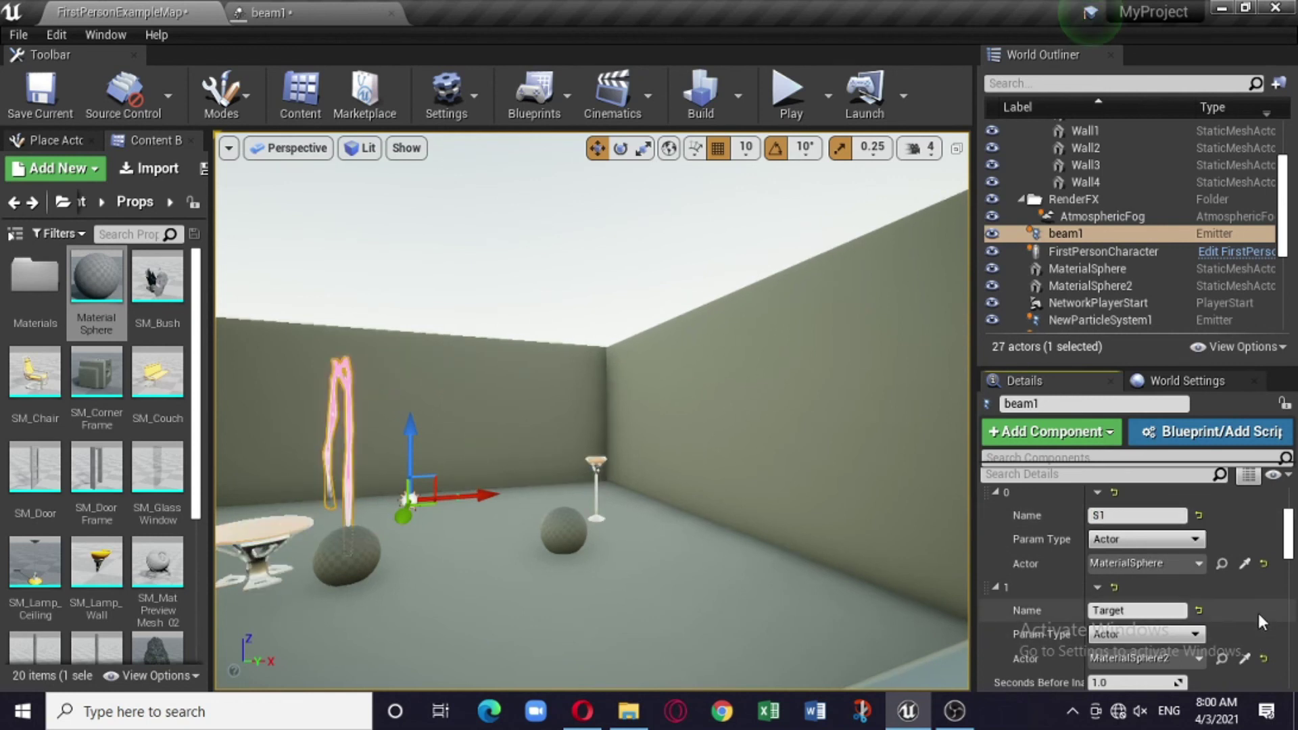
scroll(1264, 598, down, 3)
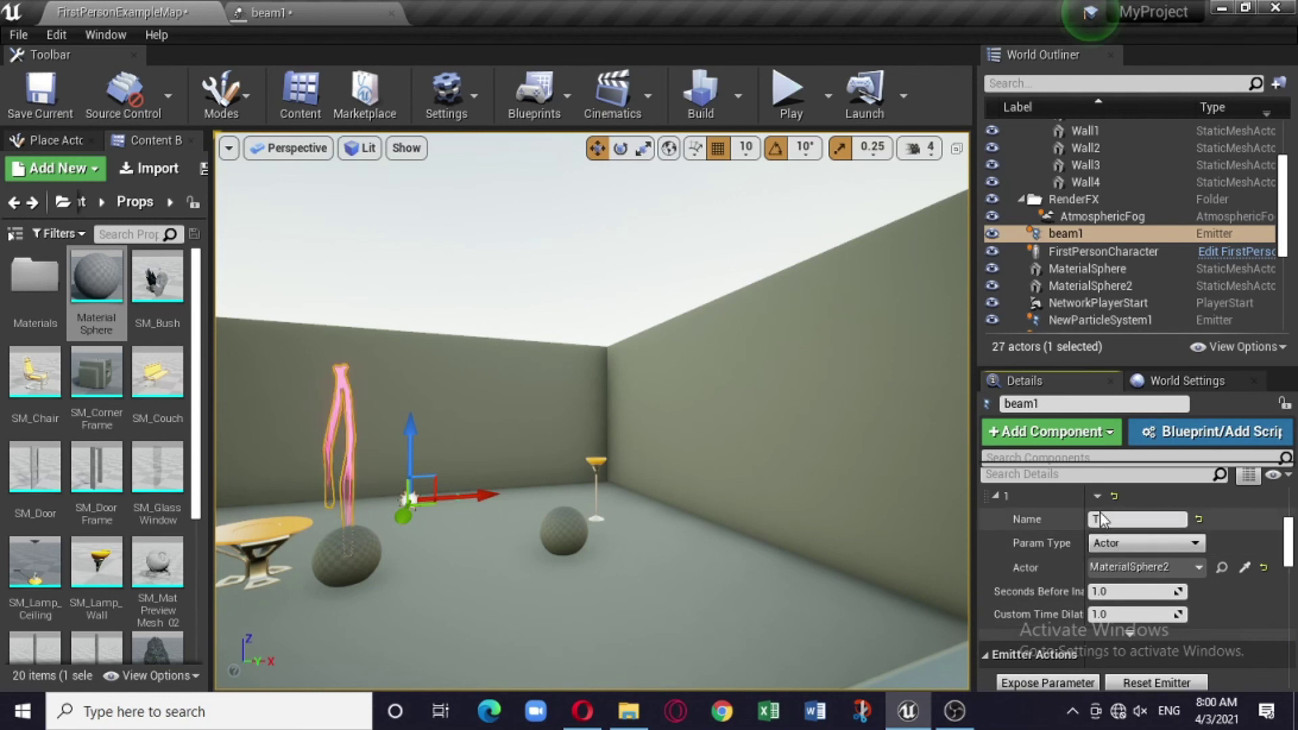
Try to set the Target Name in the fourth emitter's Target module to T1
click(311, 17)
click(1015, 405)
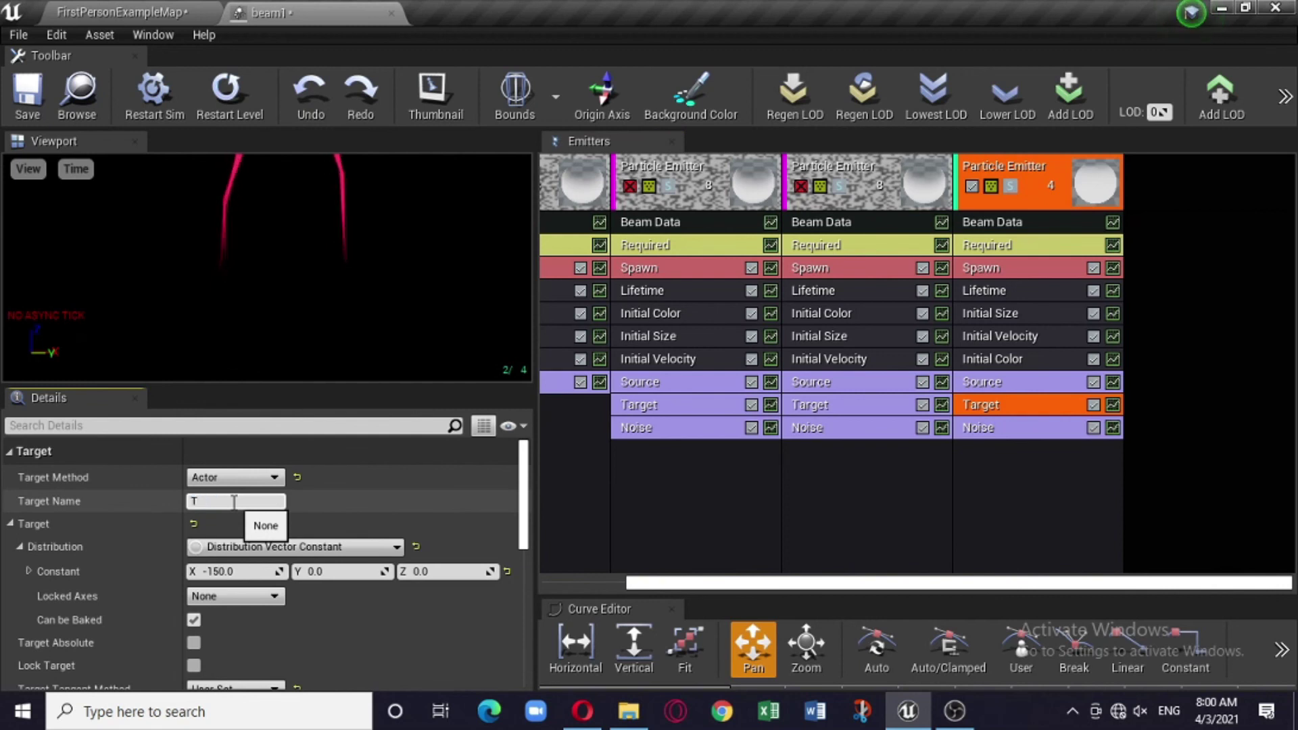
click(233, 502)
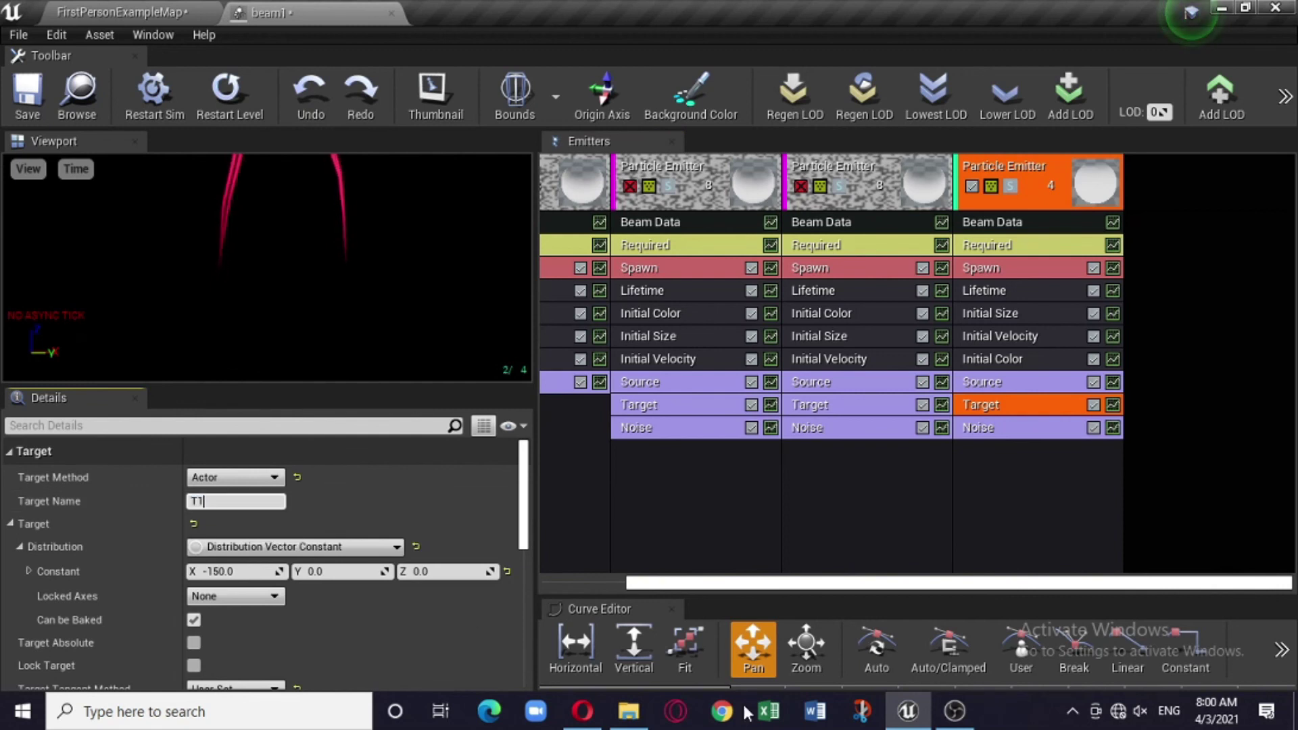
click(700, 534)
click(105, 9)
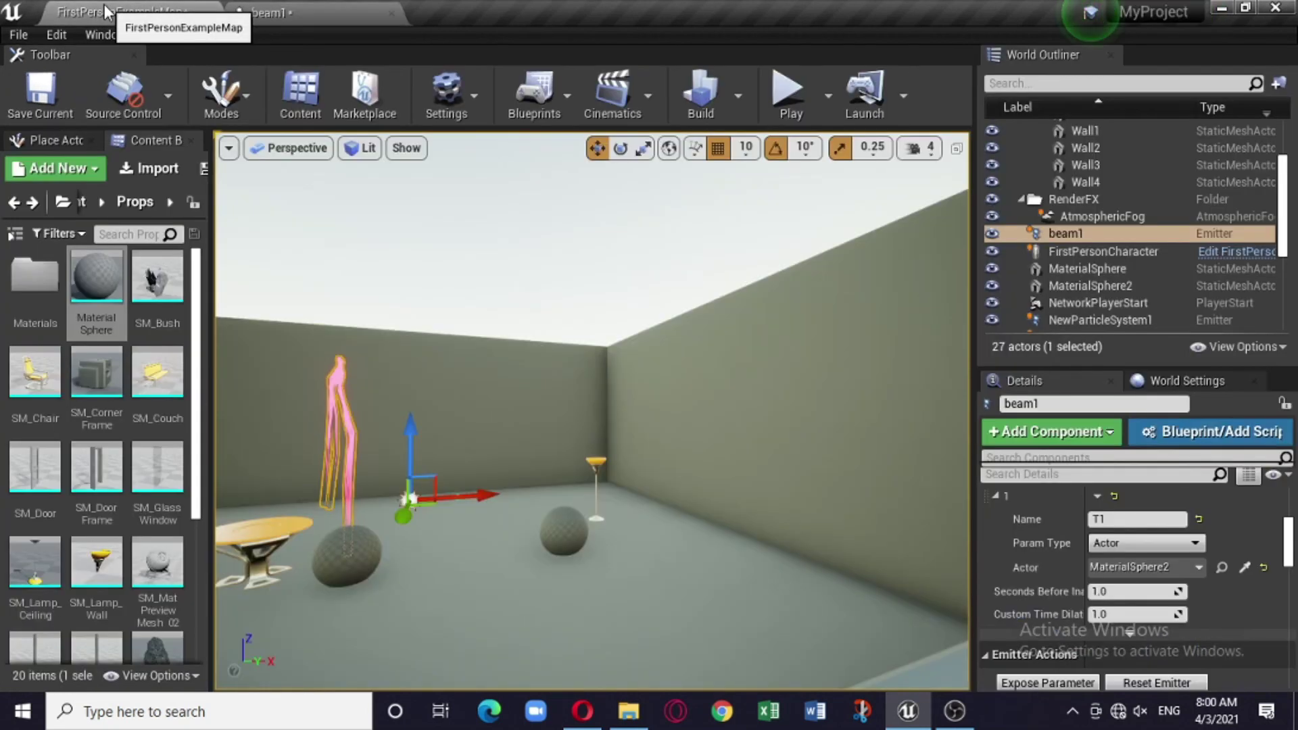
Set the Target Name in the fourth emitter's Target module to T1 and check the beam in the level
click(307, 11)
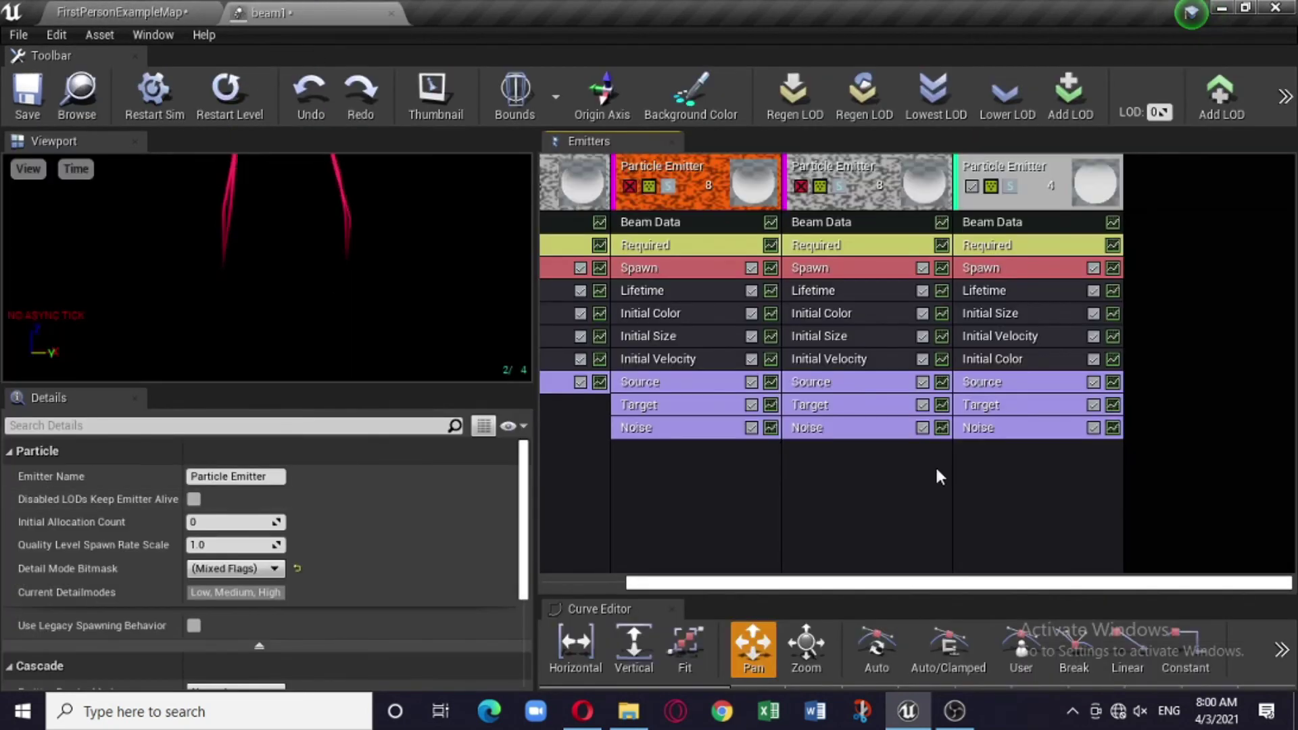
click(1003, 406)
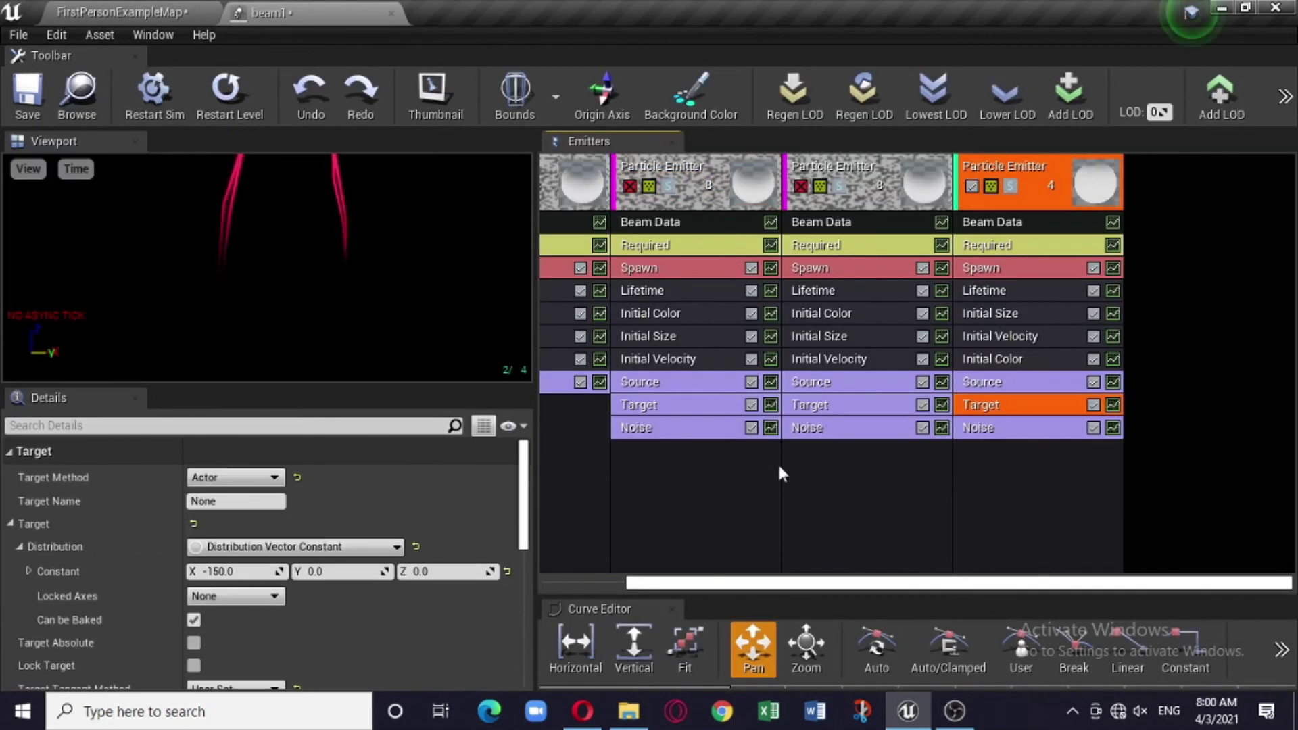
click(251, 500)
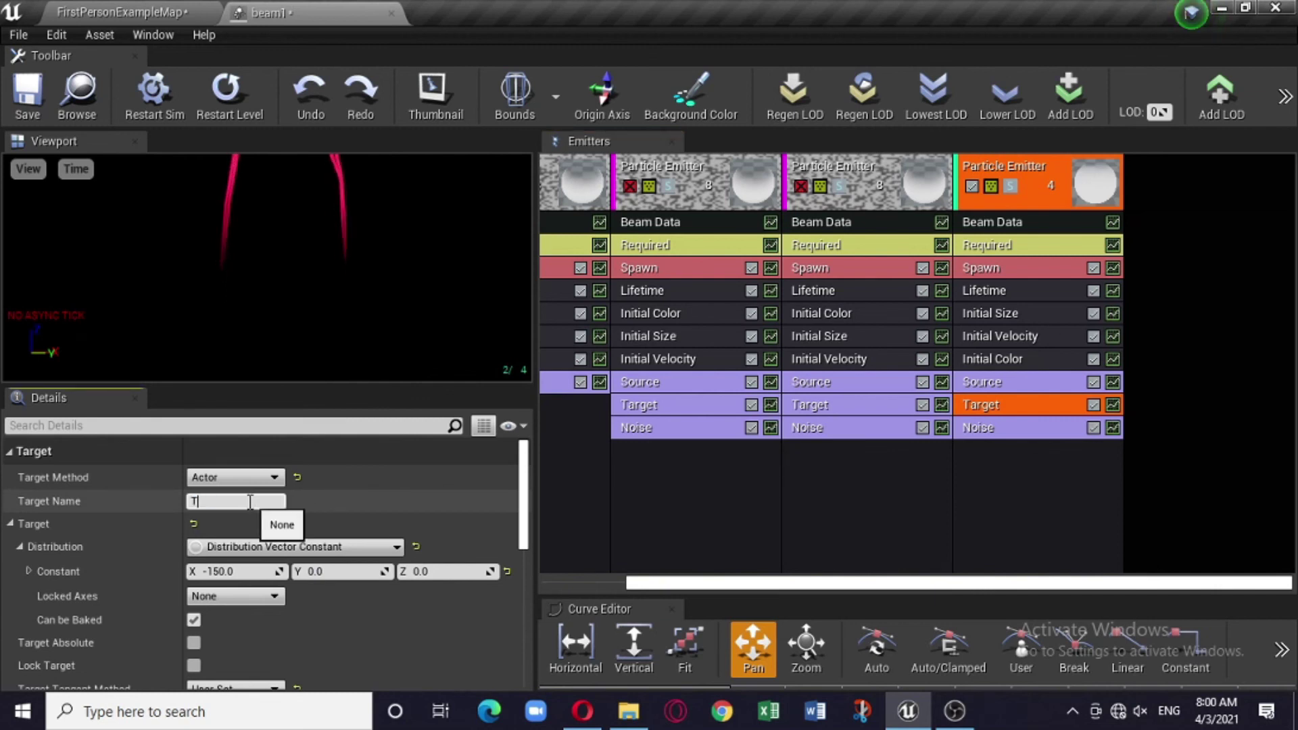
key(Return)
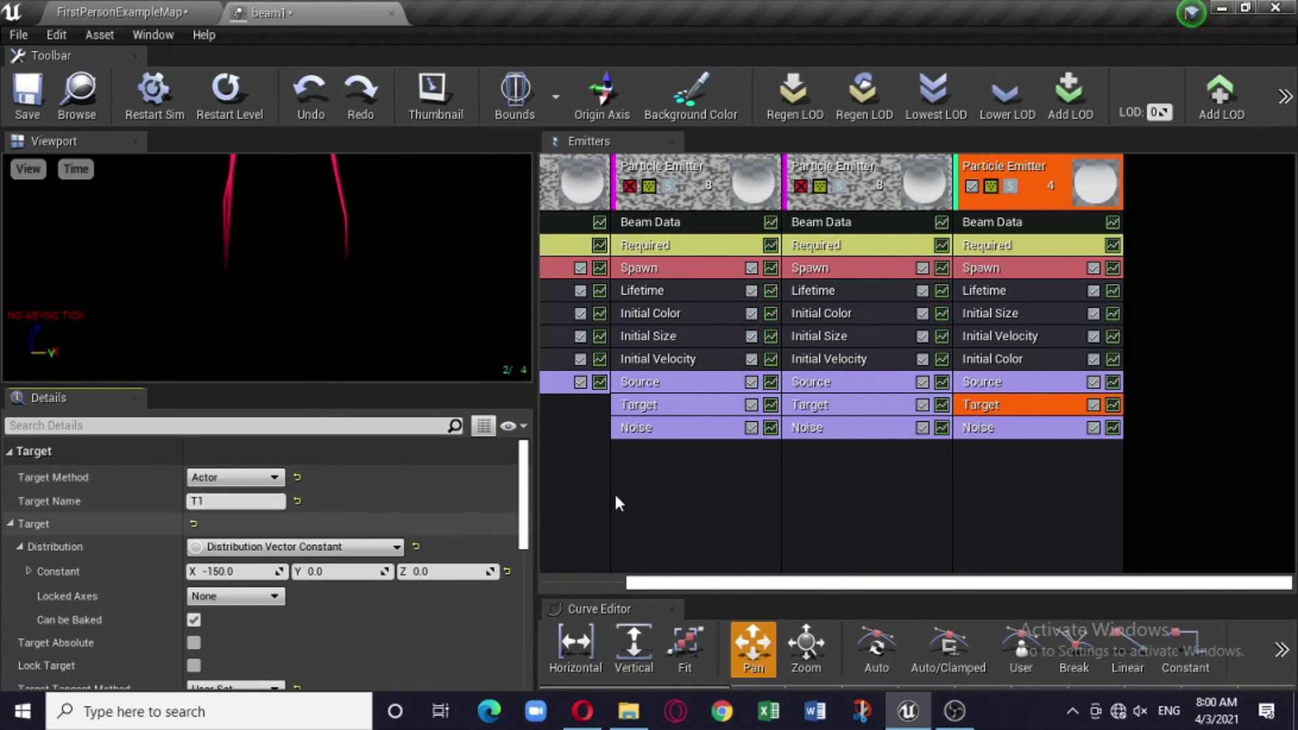
click(743, 489)
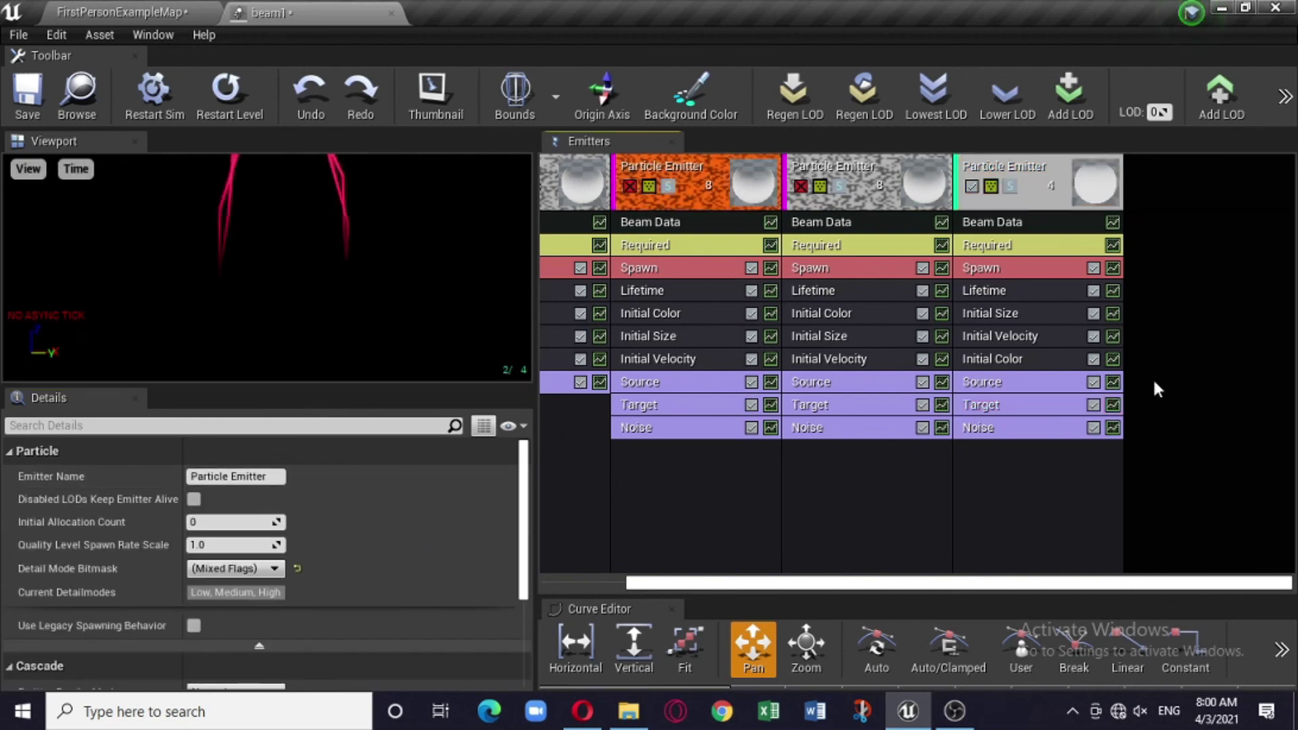
click(1036, 403)
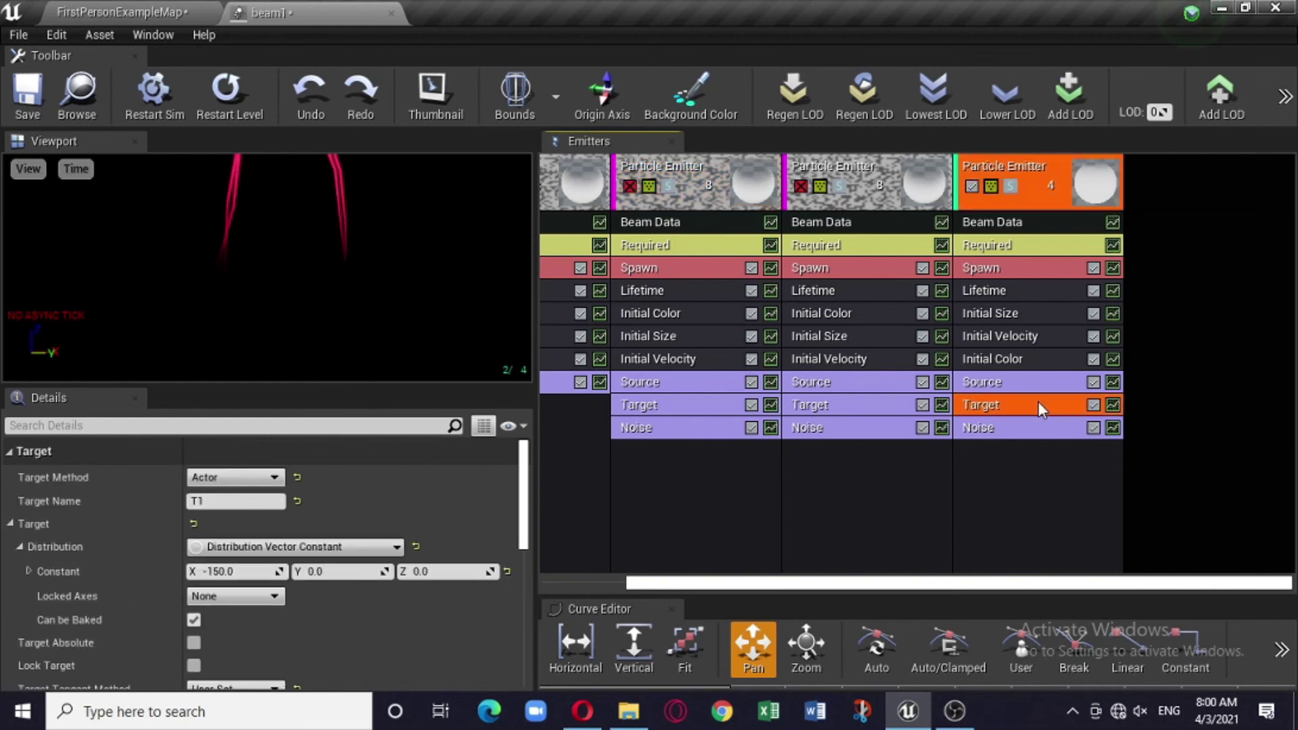
click(135, 12)
scroll(563, 562, up, 3)
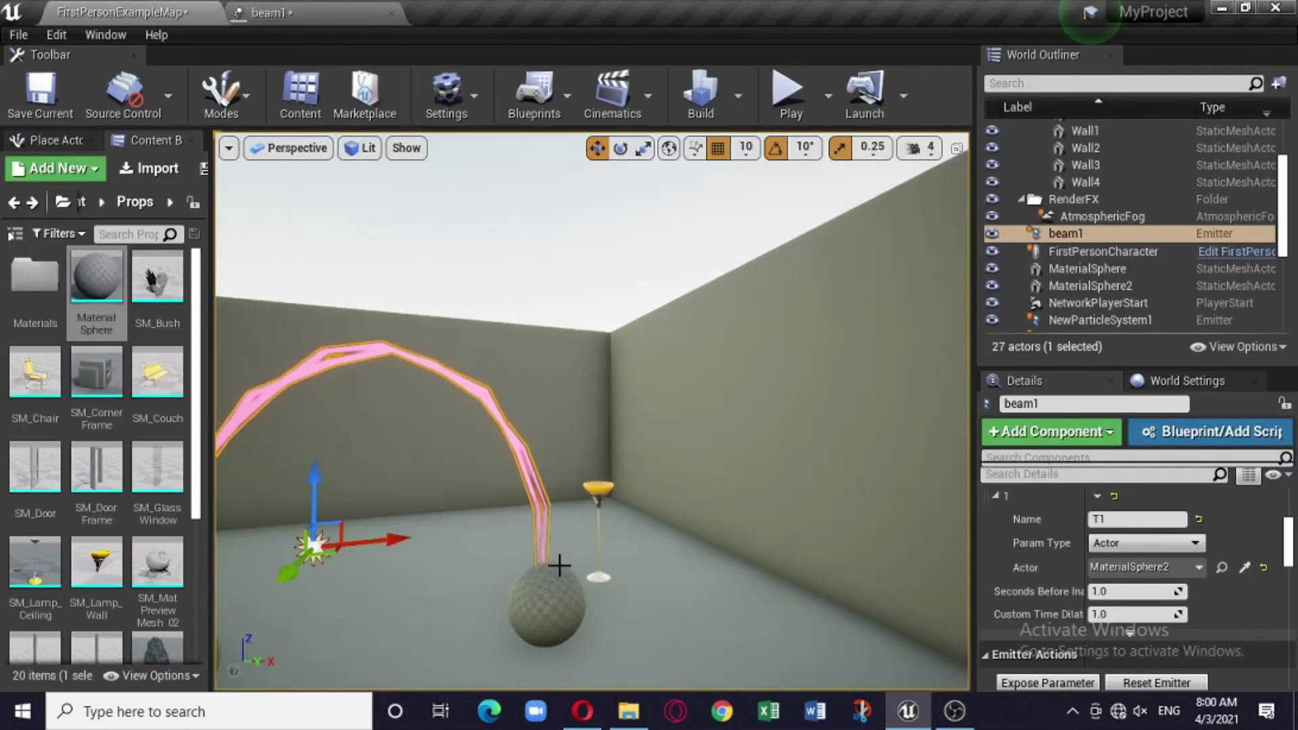
scroll(560, 565, down, 2)
Raise both material spheres well above the floor and shift MaterialSphere2 towards the back wall to test how the beam follows
click(284, 576)
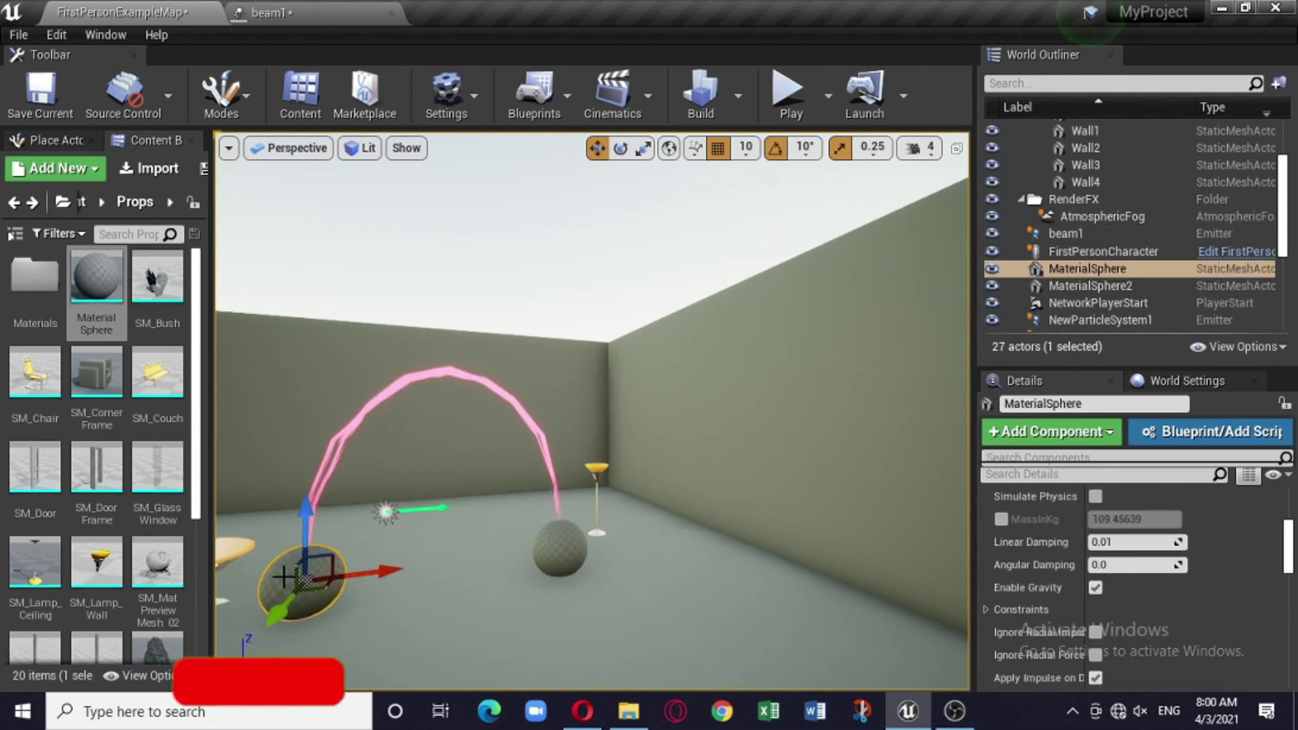
drag(306, 551, 309, 407)
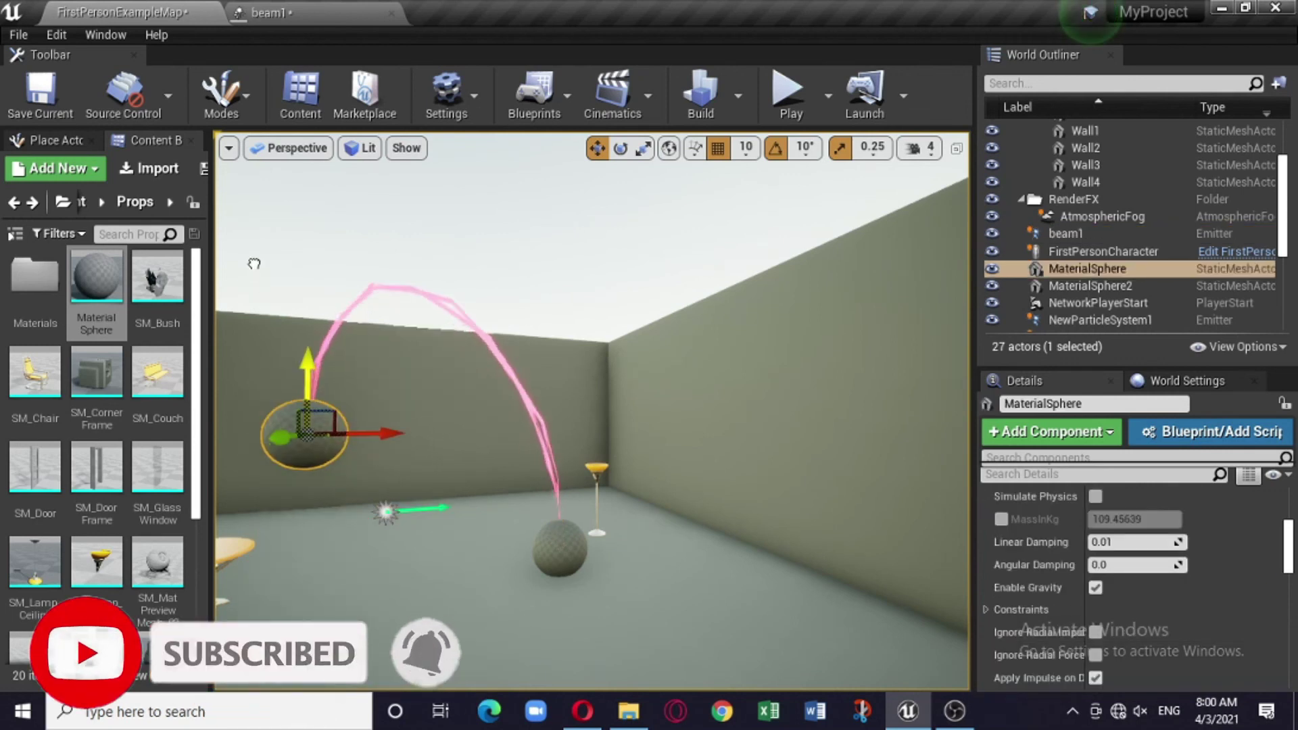
click(558, 548)
drag(581, 573, 509, 491)
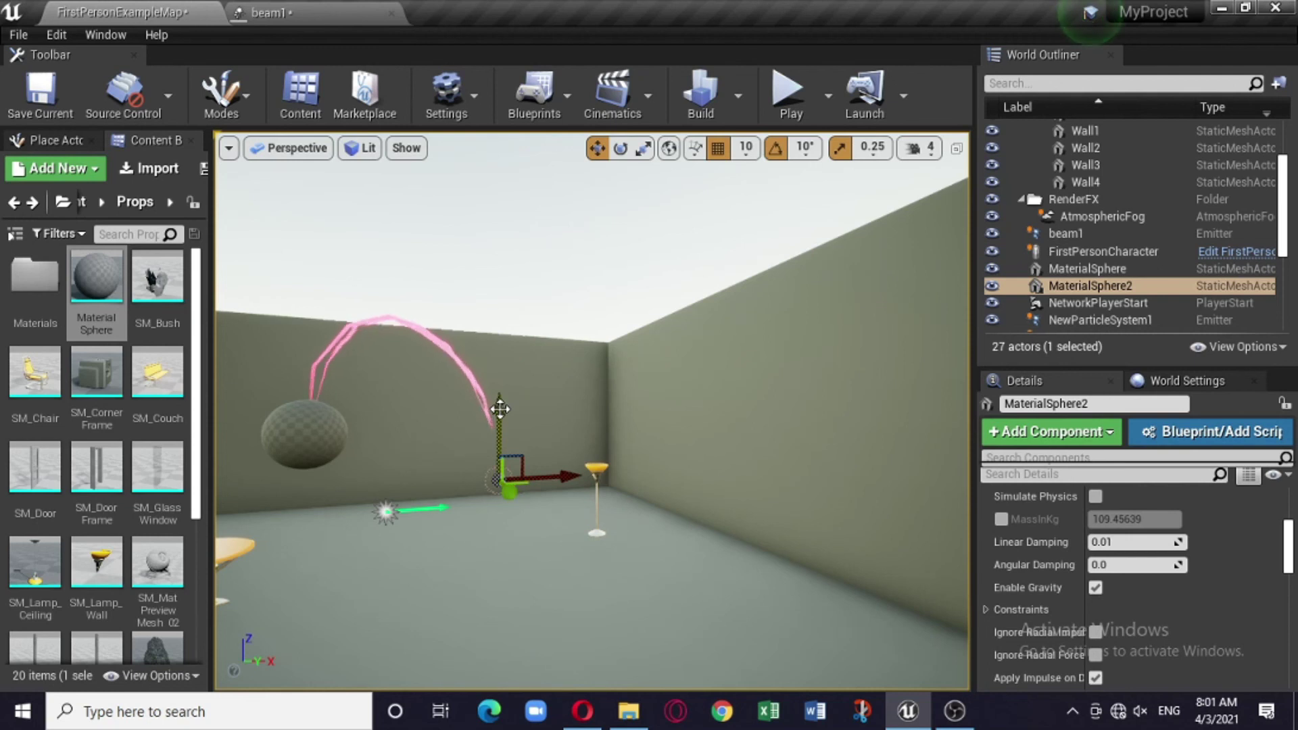
drag(499, 409, 530, 344)
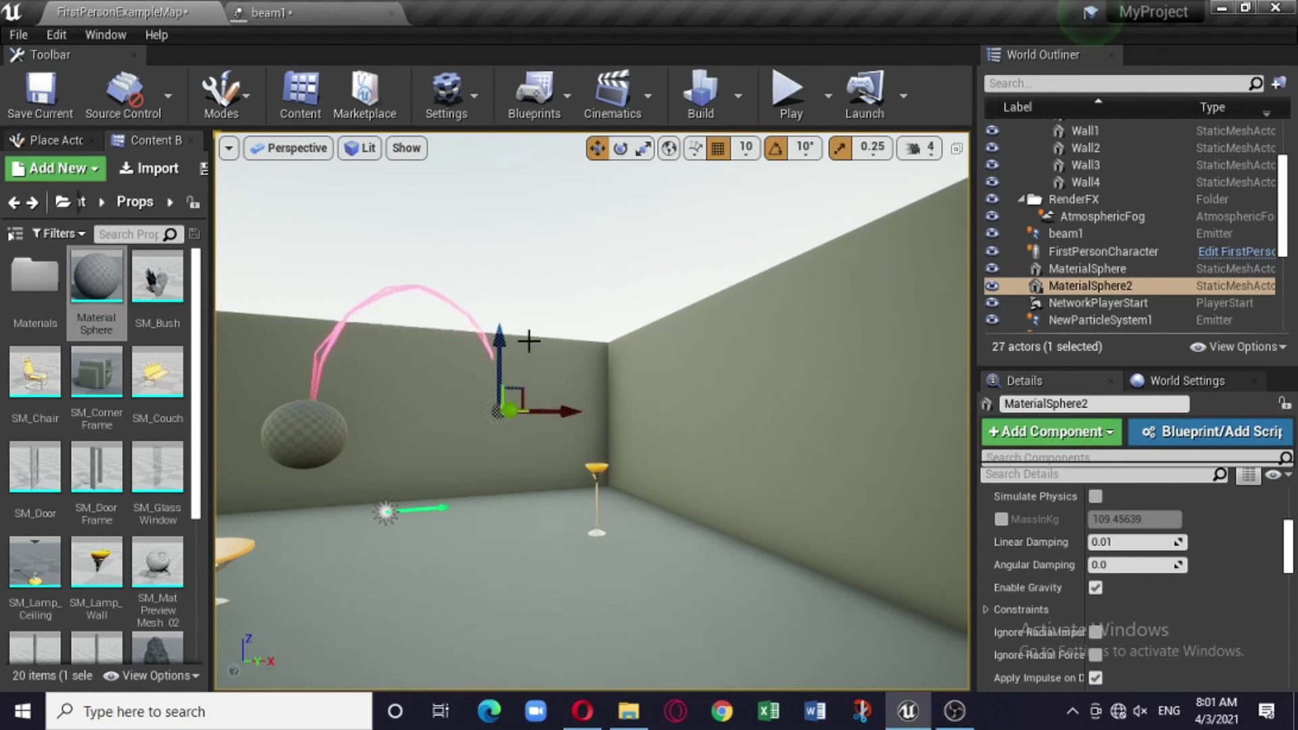
drag(508, 407, 536, 399)
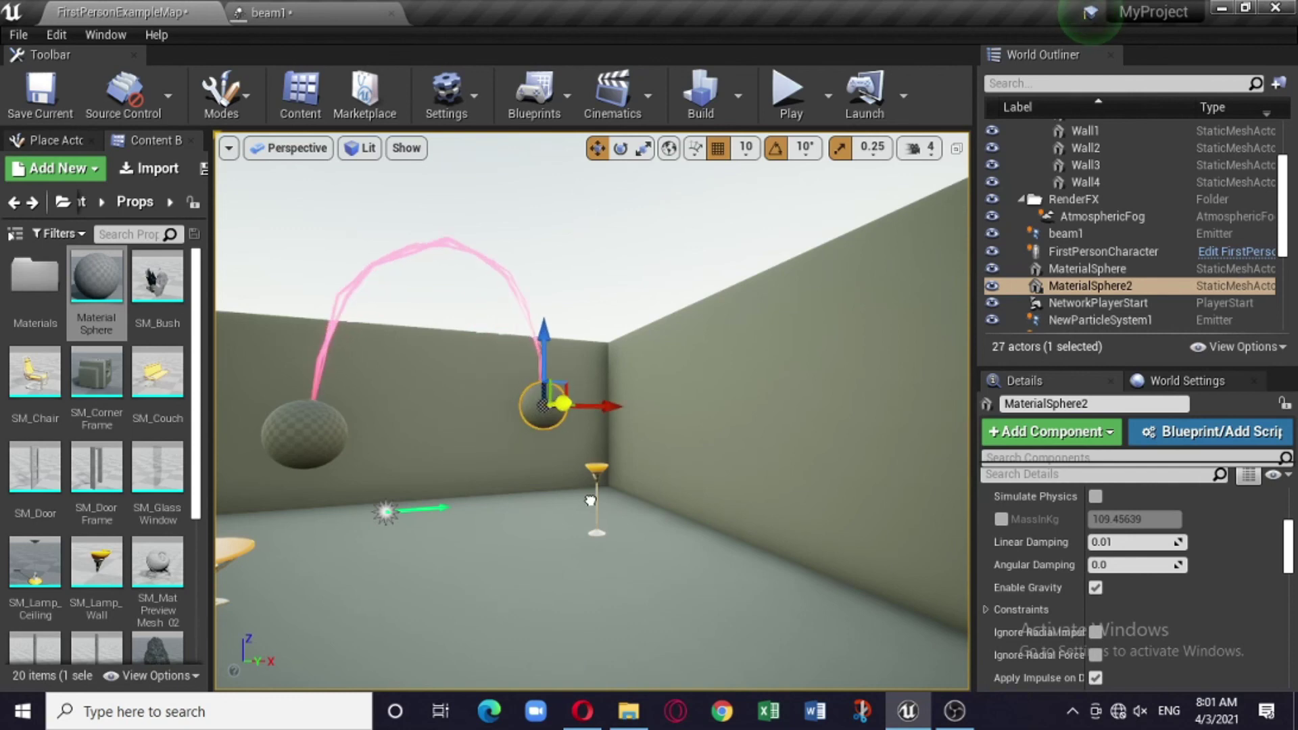